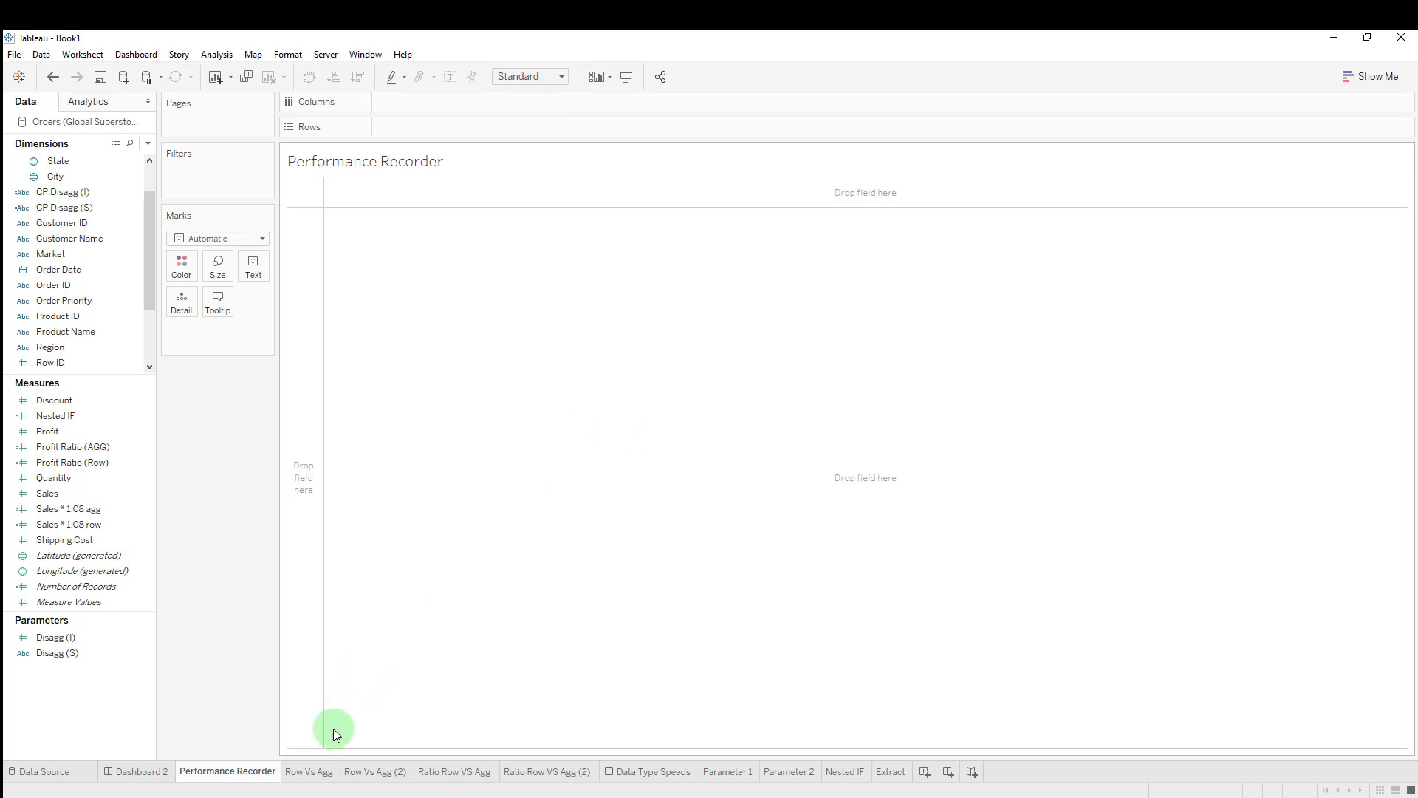
Go to the Row Vs Agg sheet and examine the formula of the Sales * 1.08 agg calculated field.
click(312, 773)
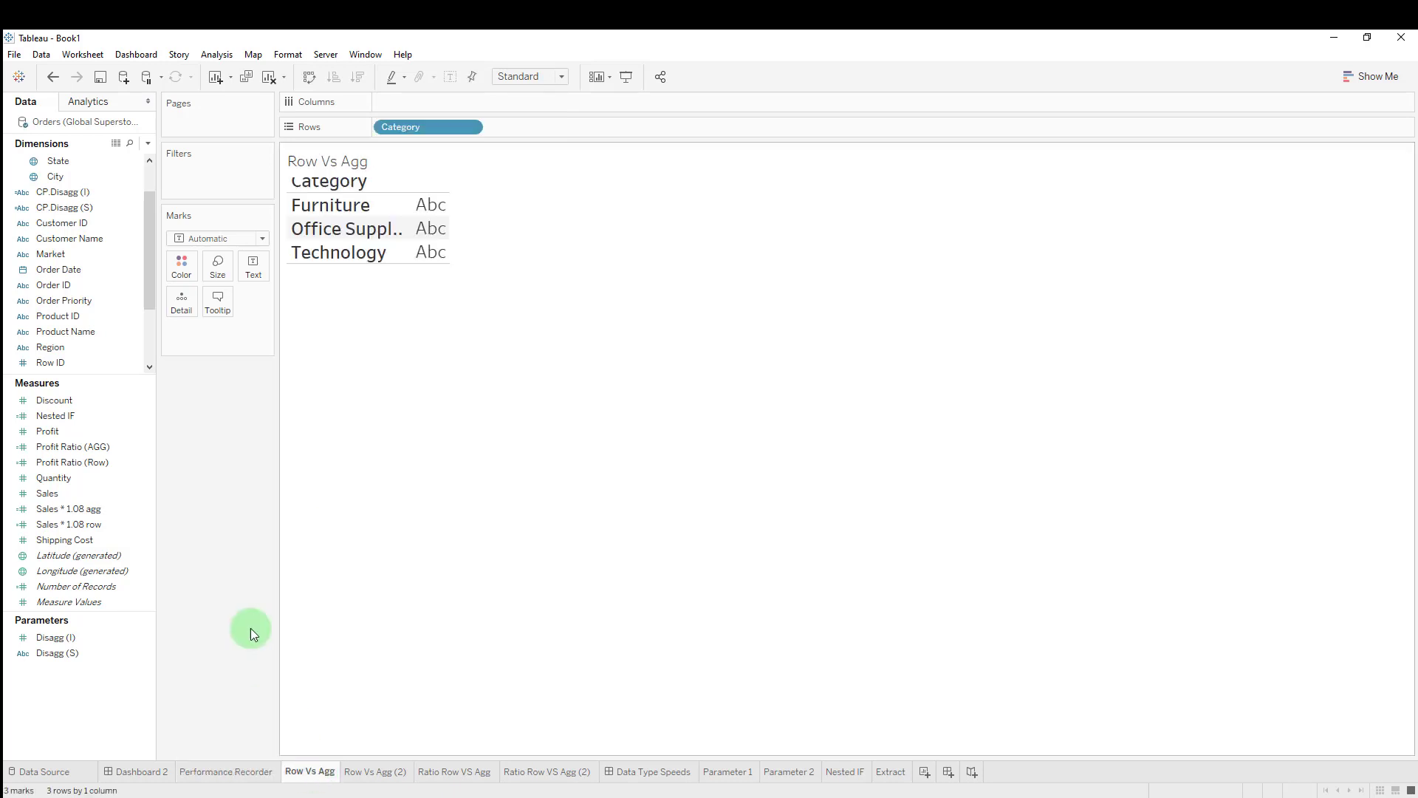
click(115, 511)
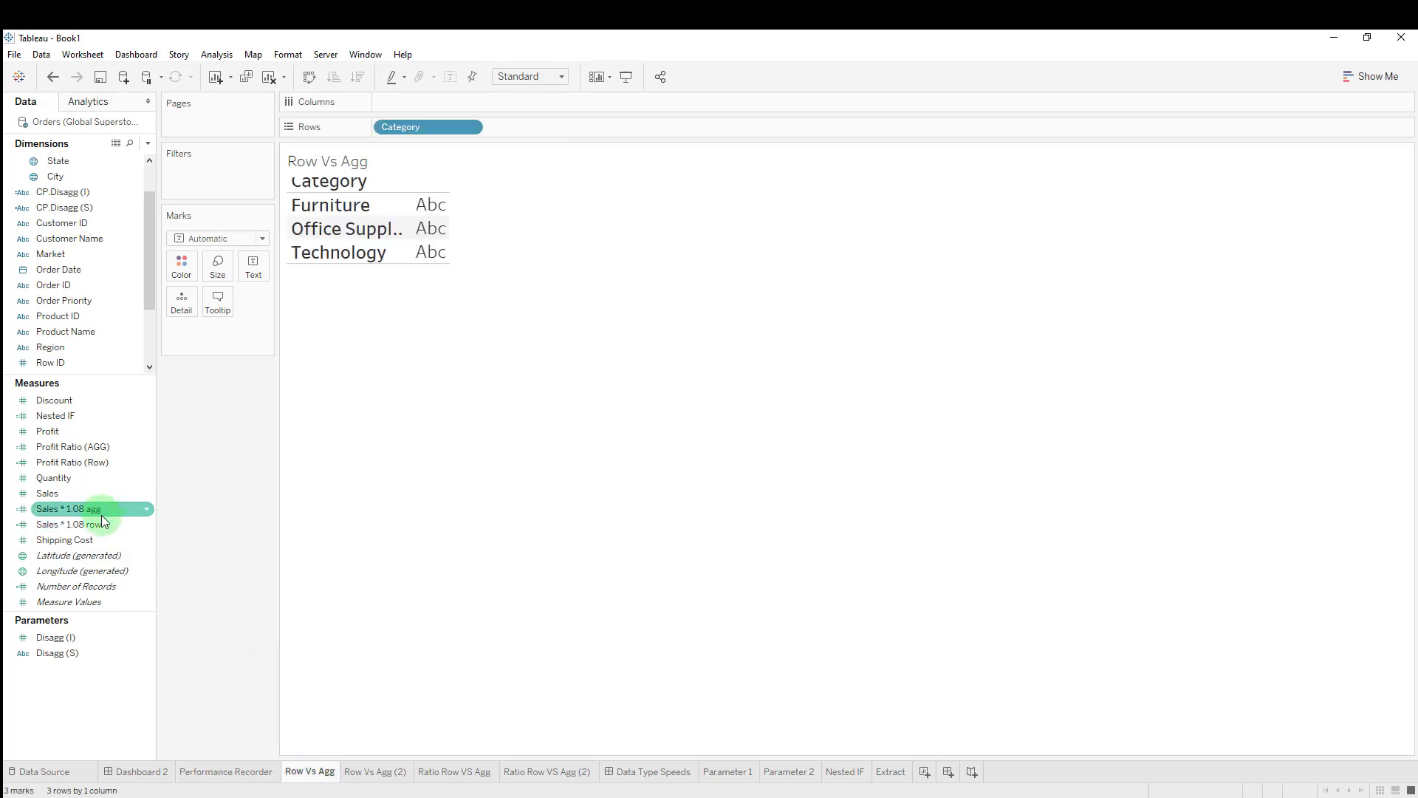
right_click(100, 511)
click(178, 253)
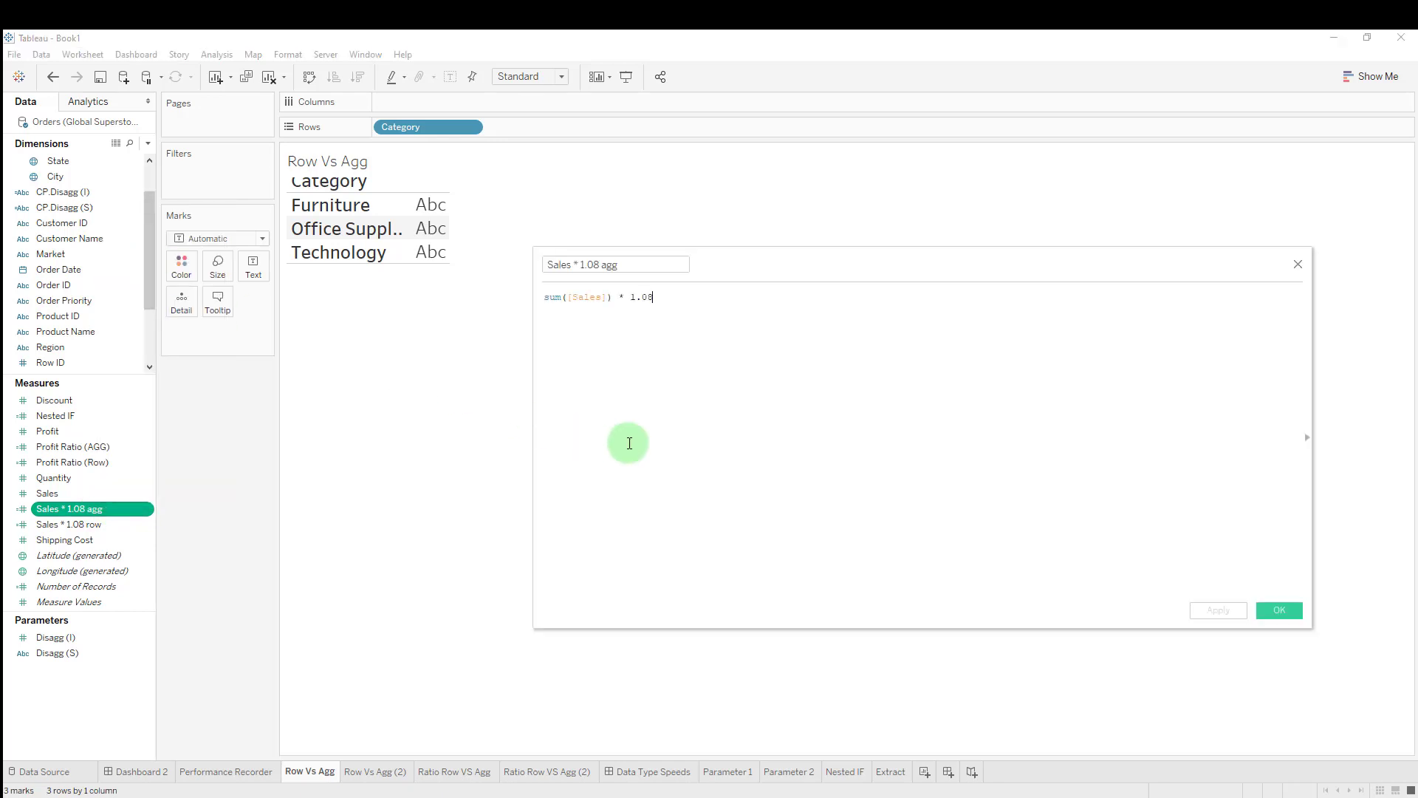
scroll(630, 444, up, 3)
click(629, 443)
drag(587, 304, 545, 304)
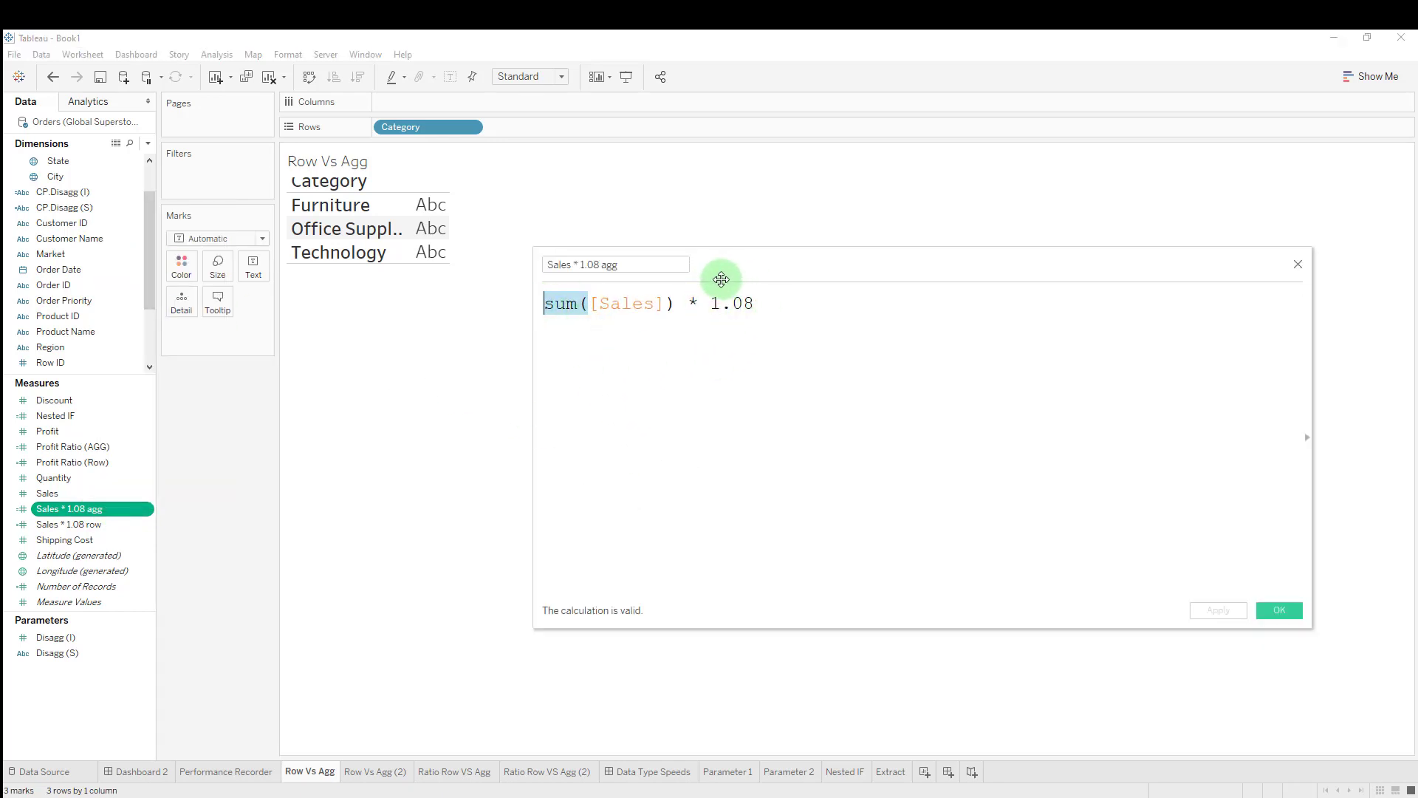
click(1287, 612)
Examine the formula of the Sales * 1.08 row calculated field.
right_click(98, 525)
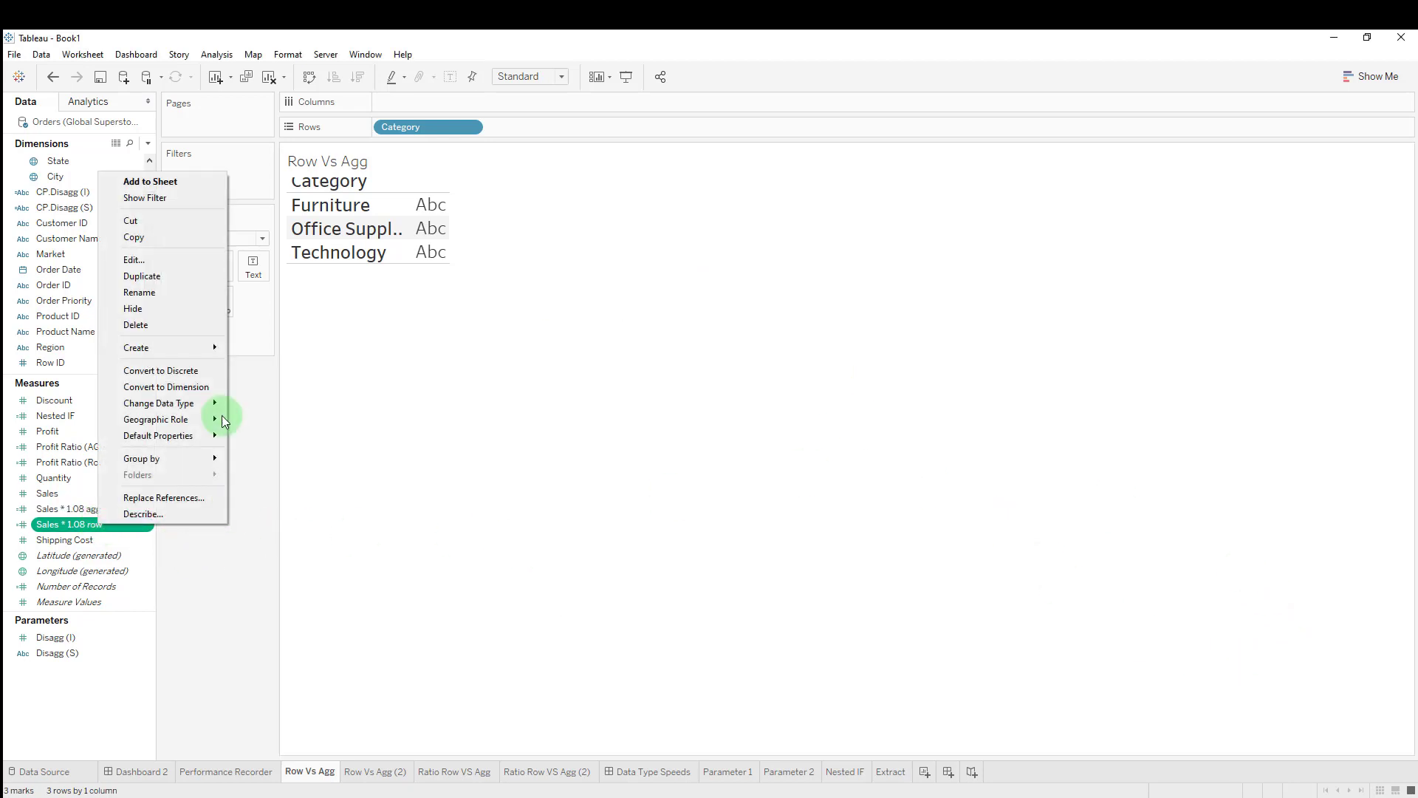
click(176, 257)
click(687, 402)
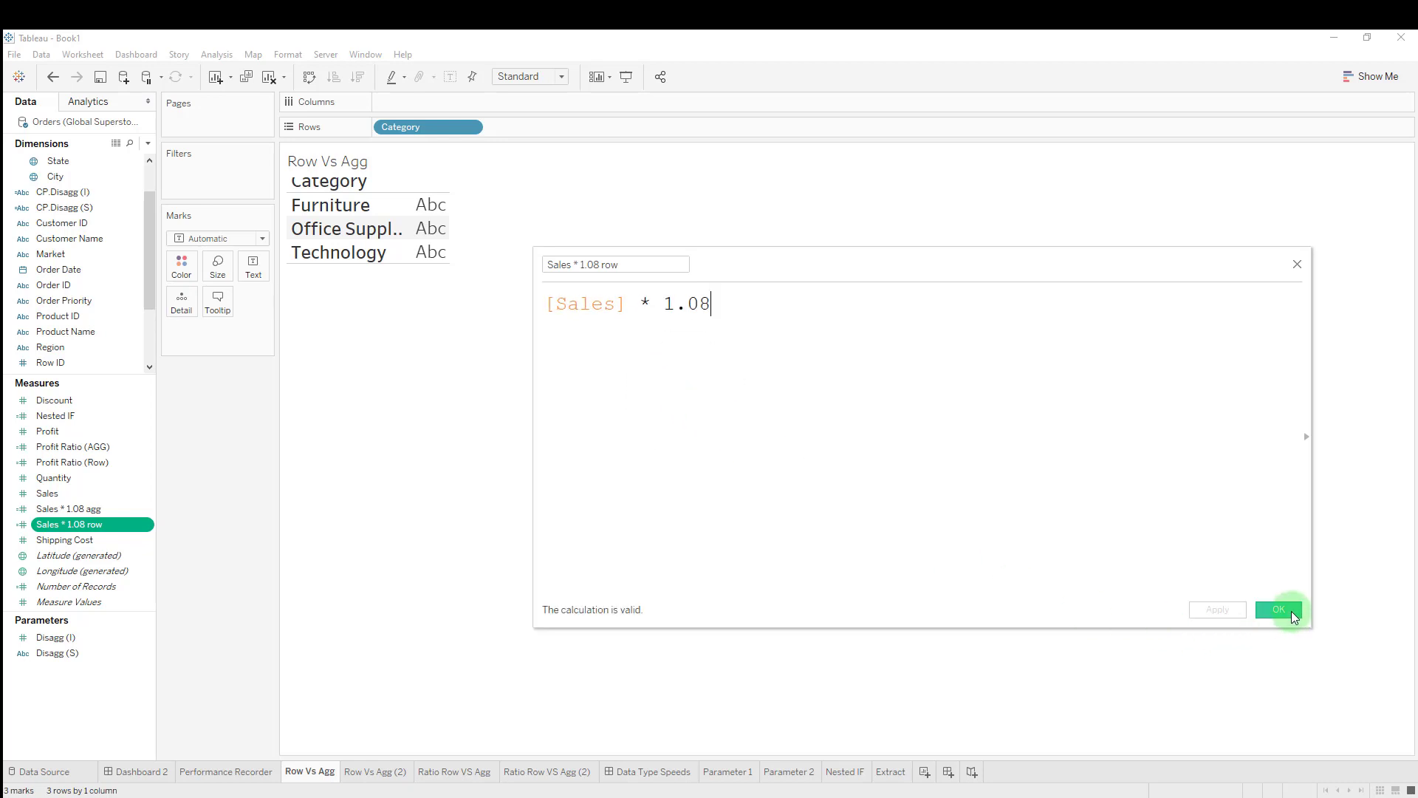
click(1293, 616)
Show Sales * 1.08 agg as text on Row Vs Agg and Sales * 1.08 row as text on Row Vs Agg (2), comparing both sheets.
click(81, 509)
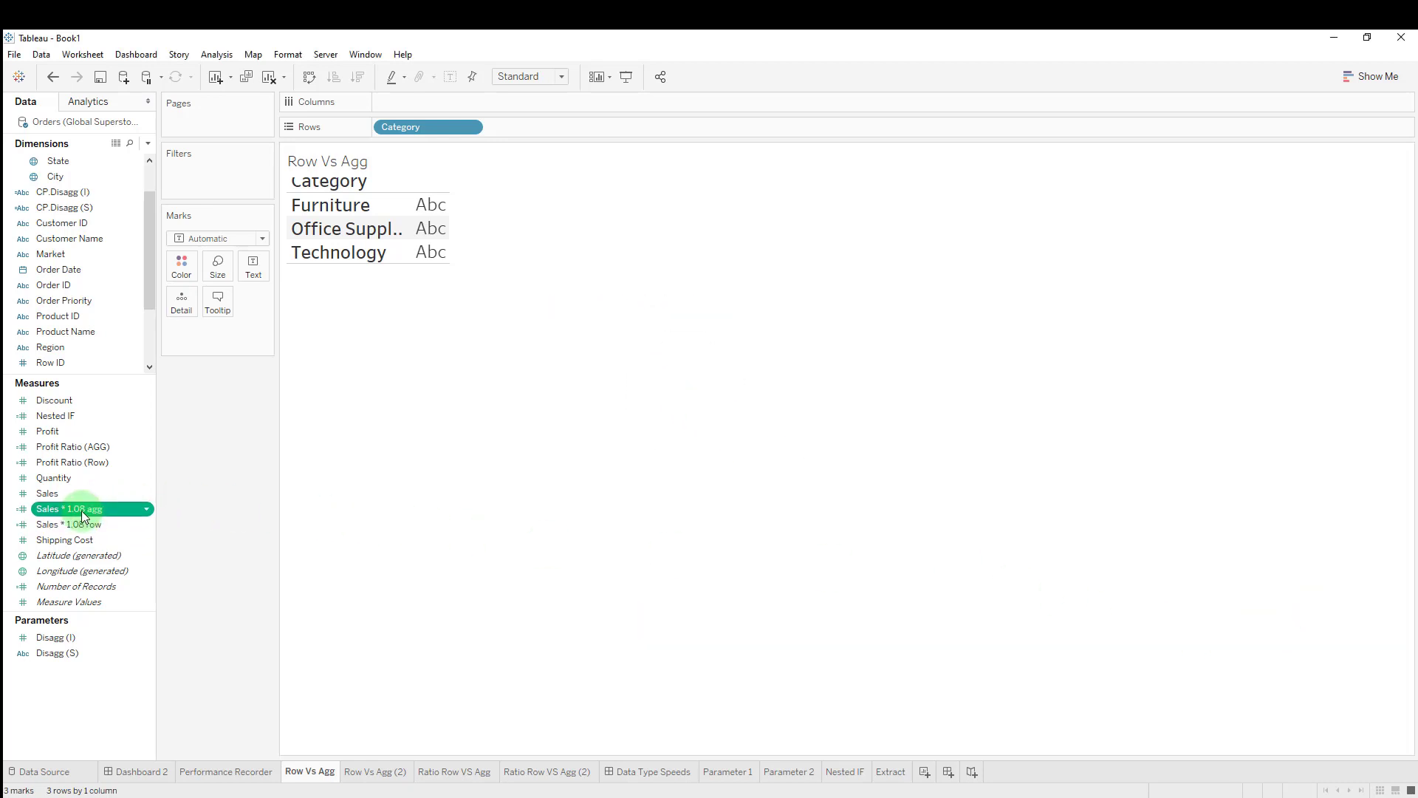
drag(84, 515, 248, 269)
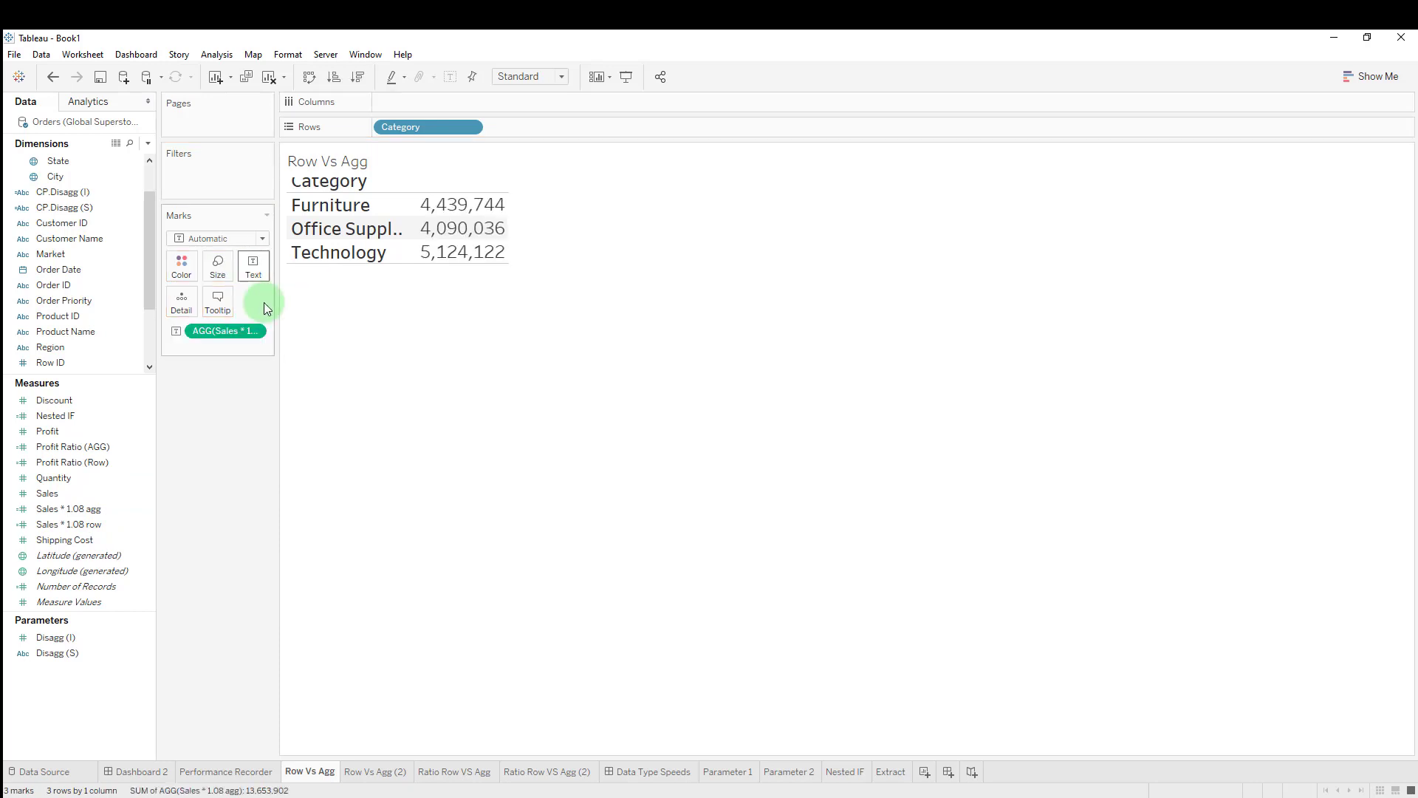
click(361, 768)
drag(93, 524, 251, 263)
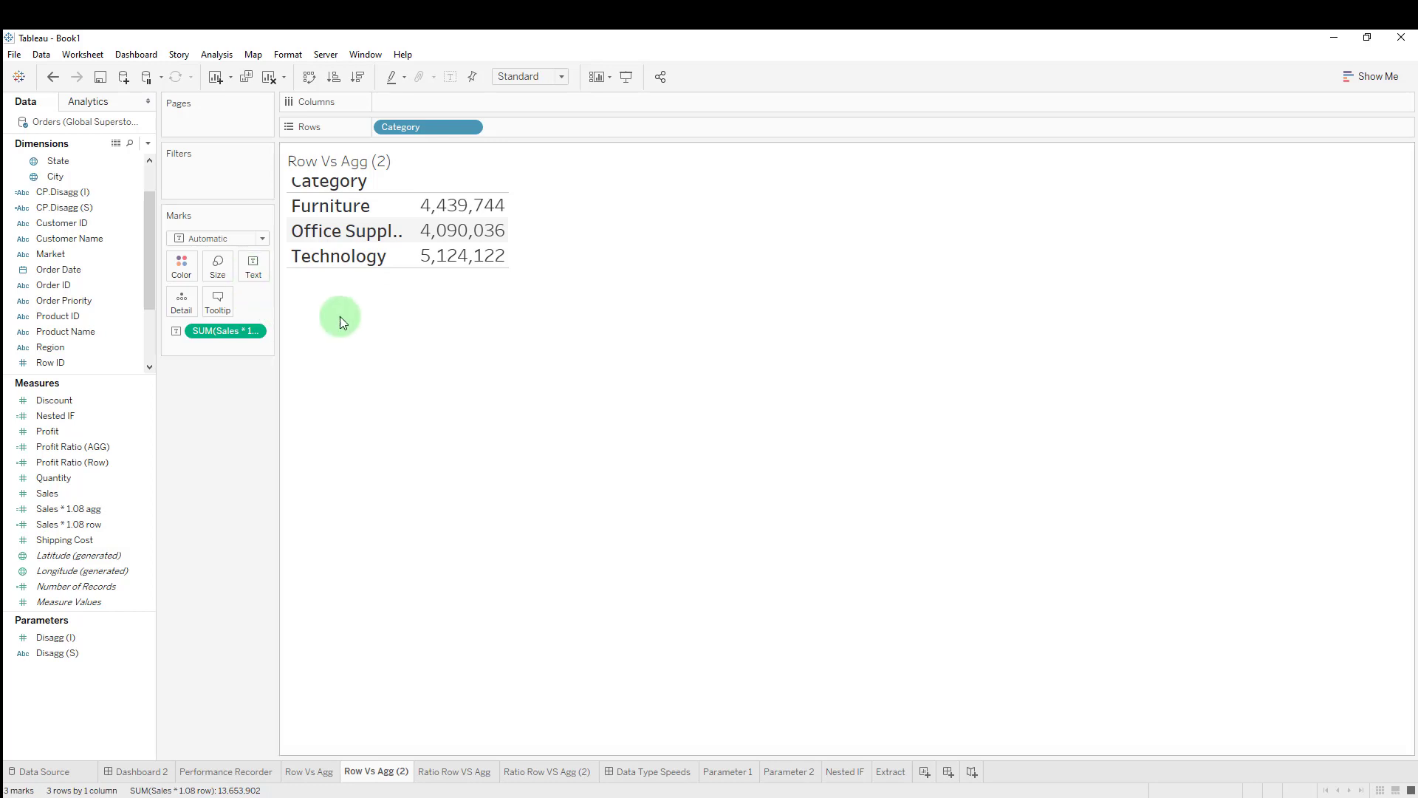
click(325, 772)
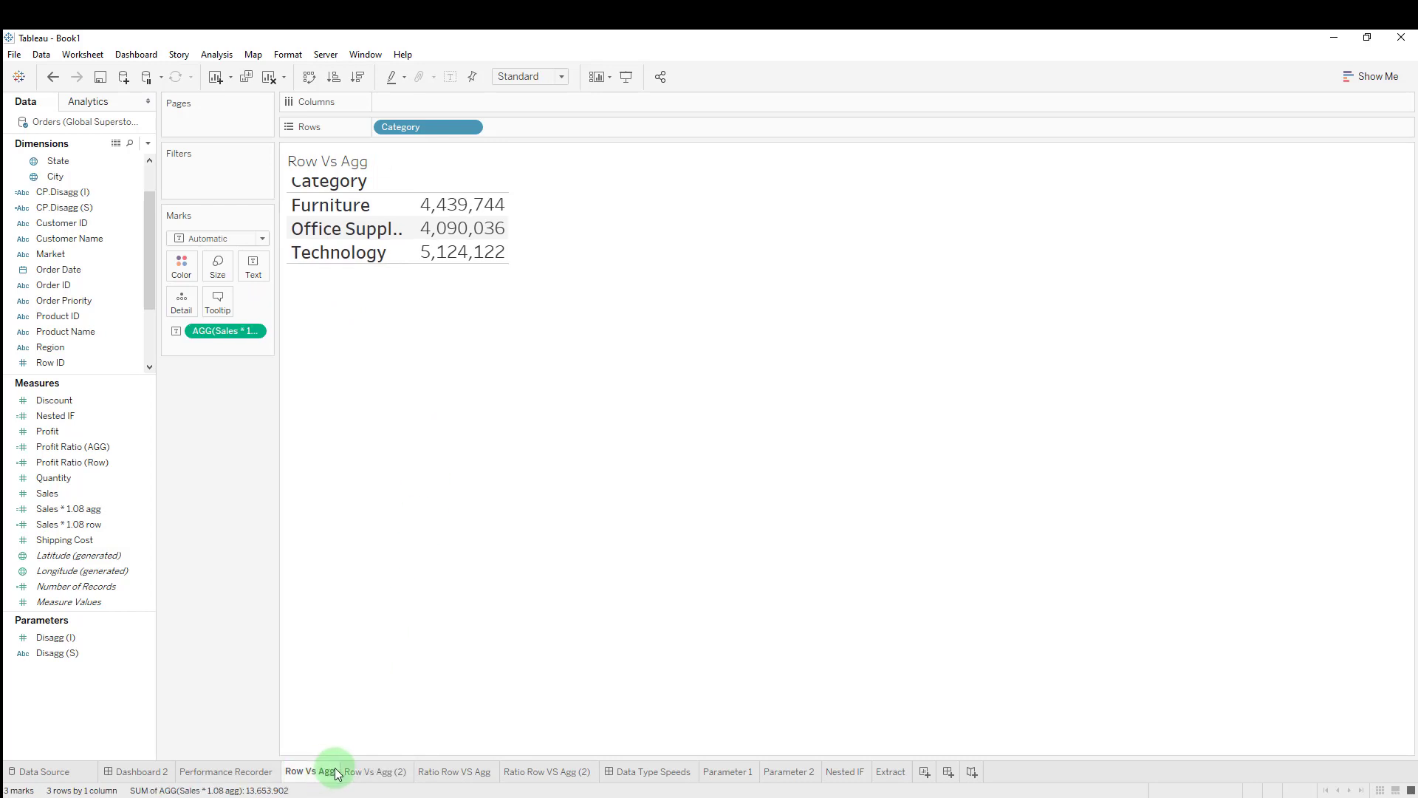
click(388, 773)
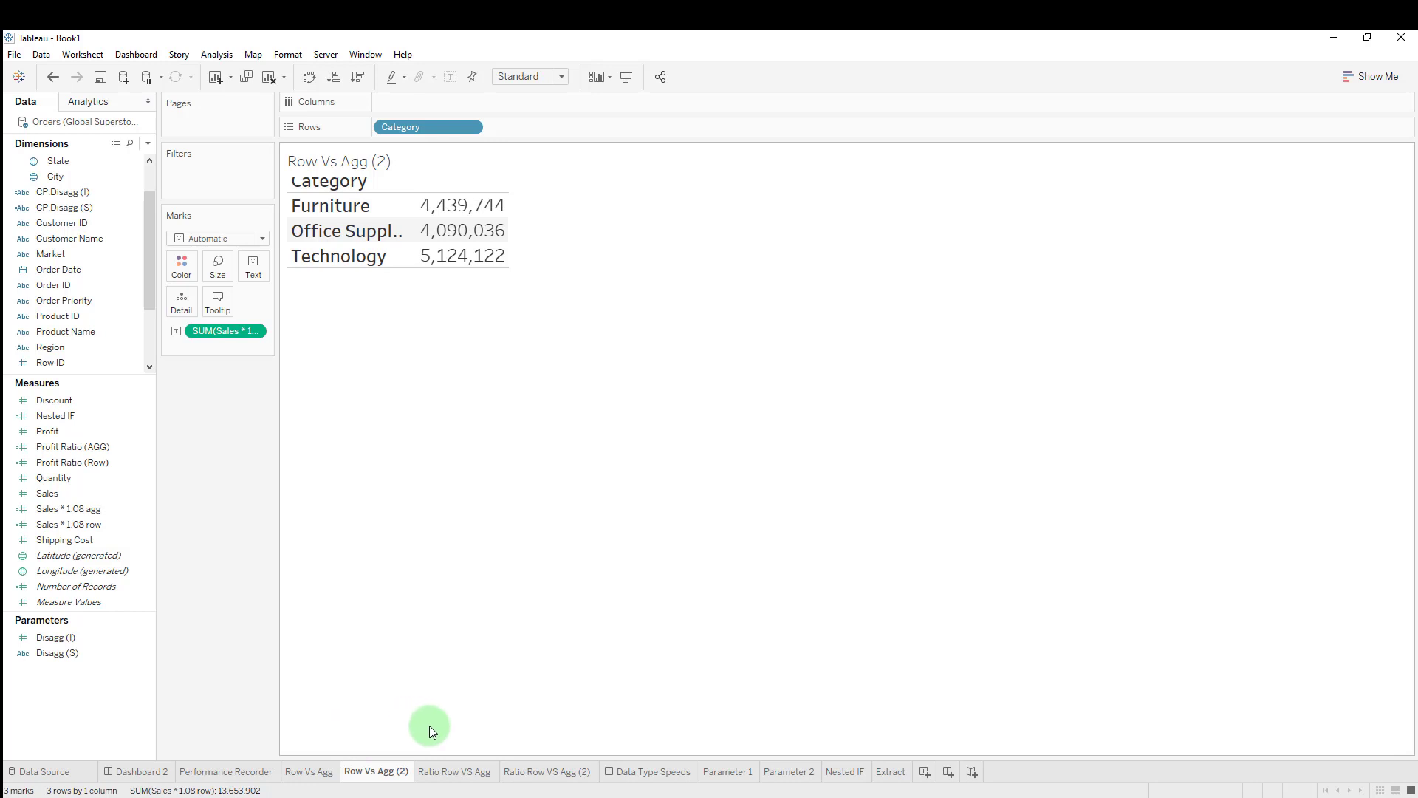
Go to the Ratio Row VS Agg sheet and examine the formula of the Profit Ratio (AGG) field.
mouse_move(449, 776)
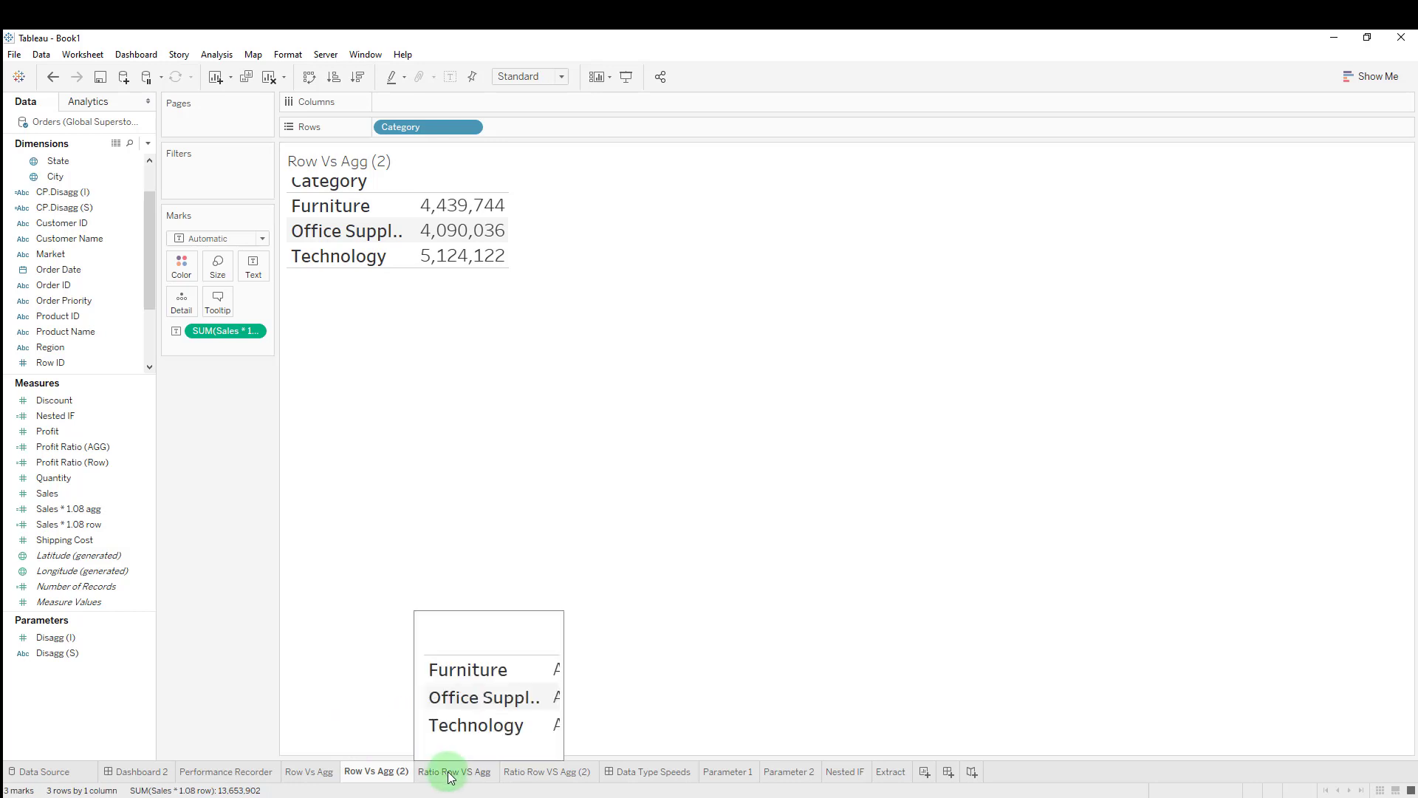
click(452, 773)
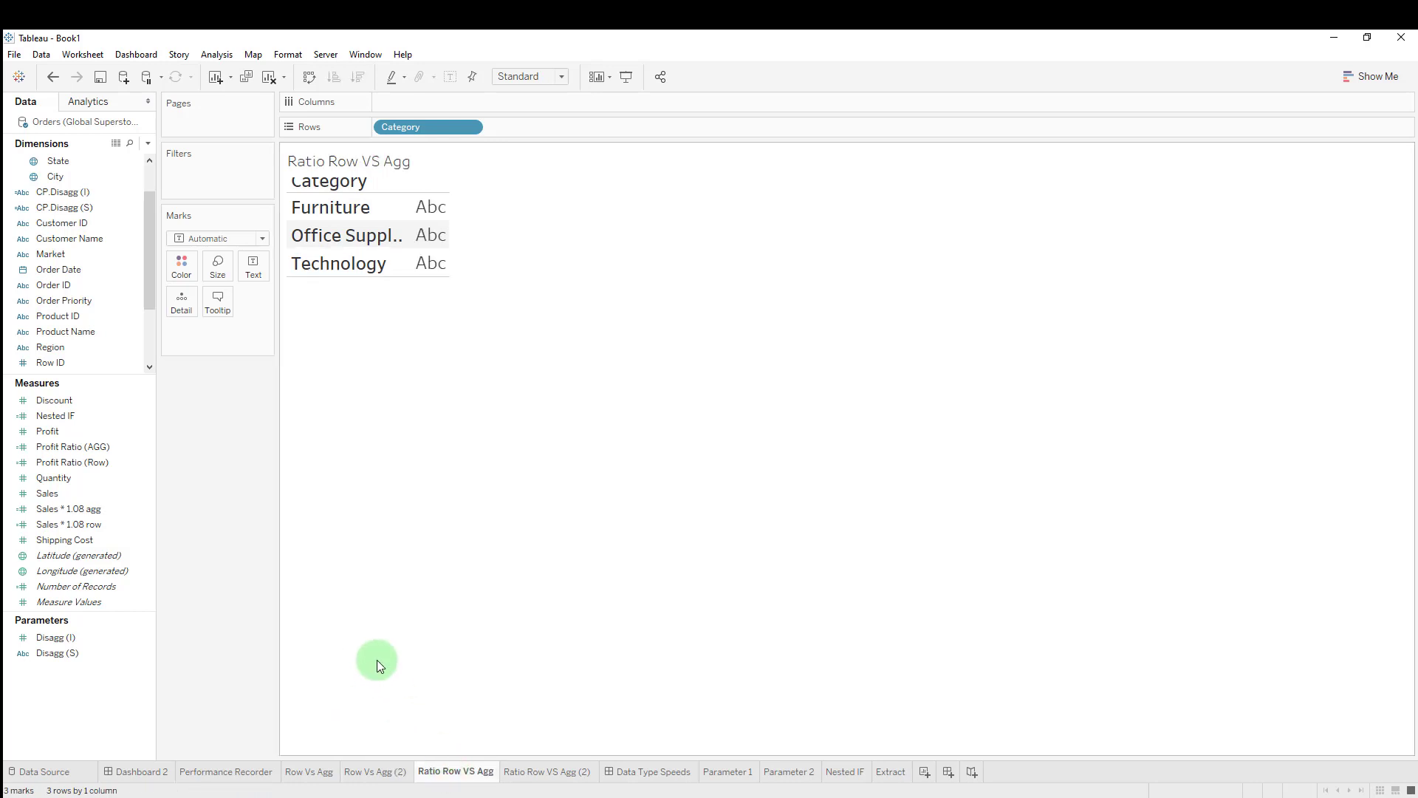
right_click(99, 453)
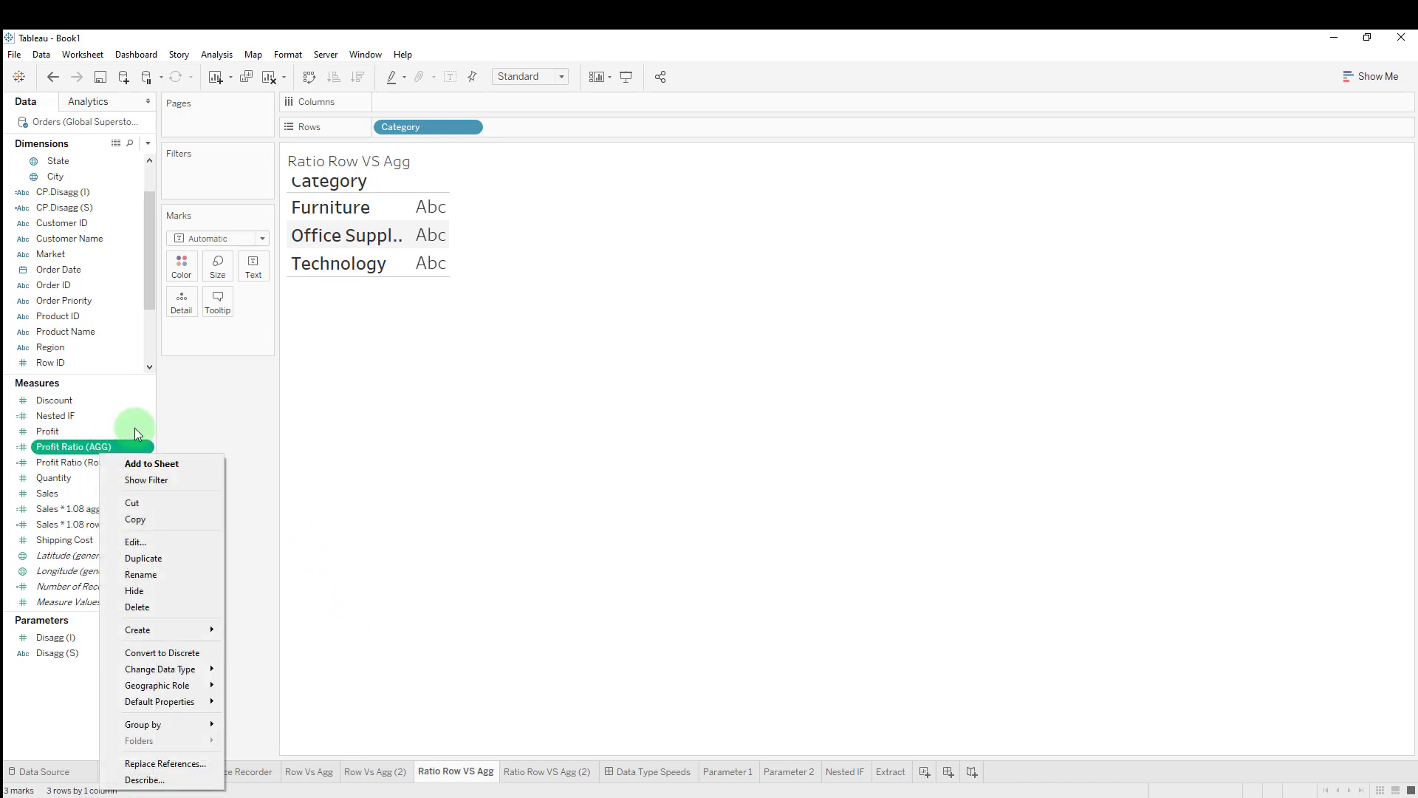
click(135, 542)
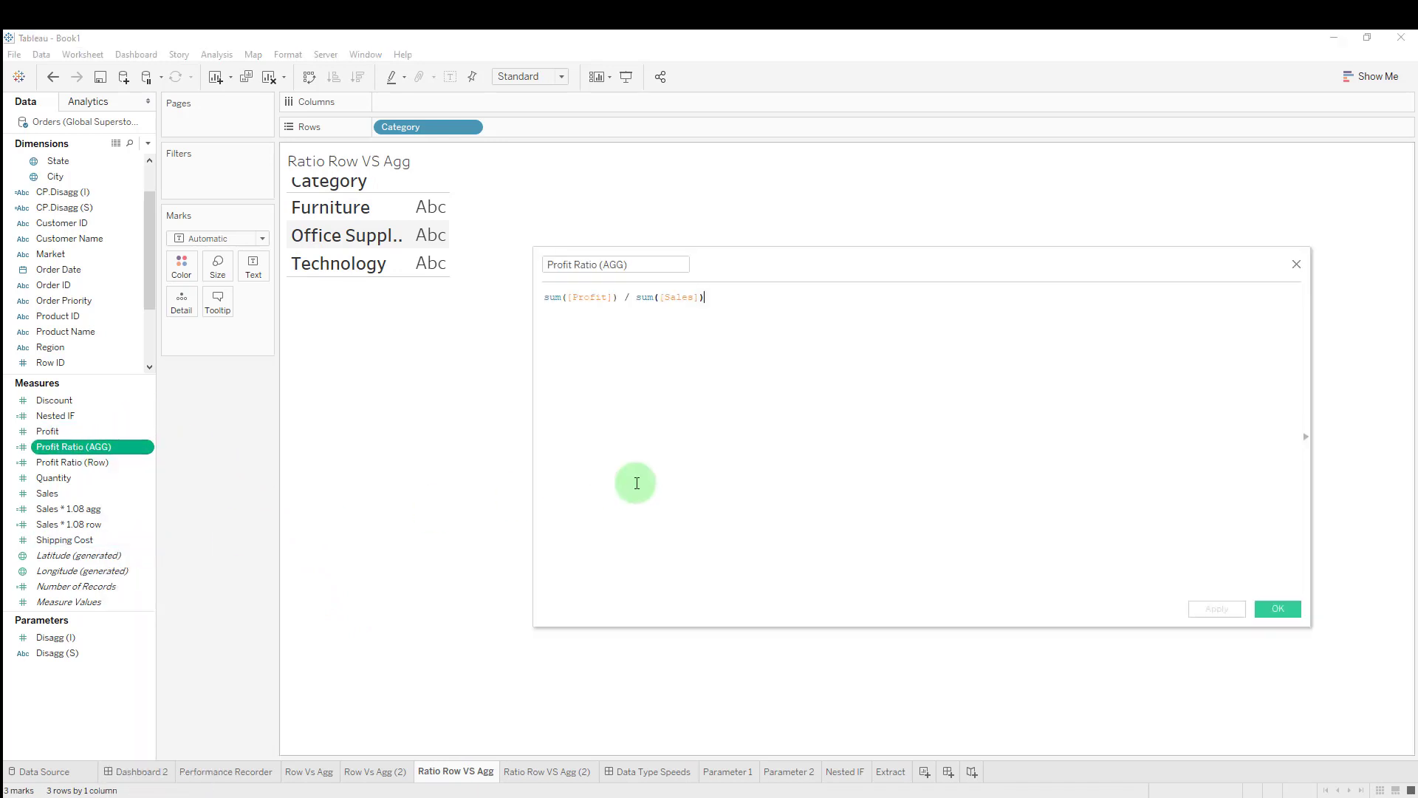
scroll(714, 479, up, 3)
click(713, 479)
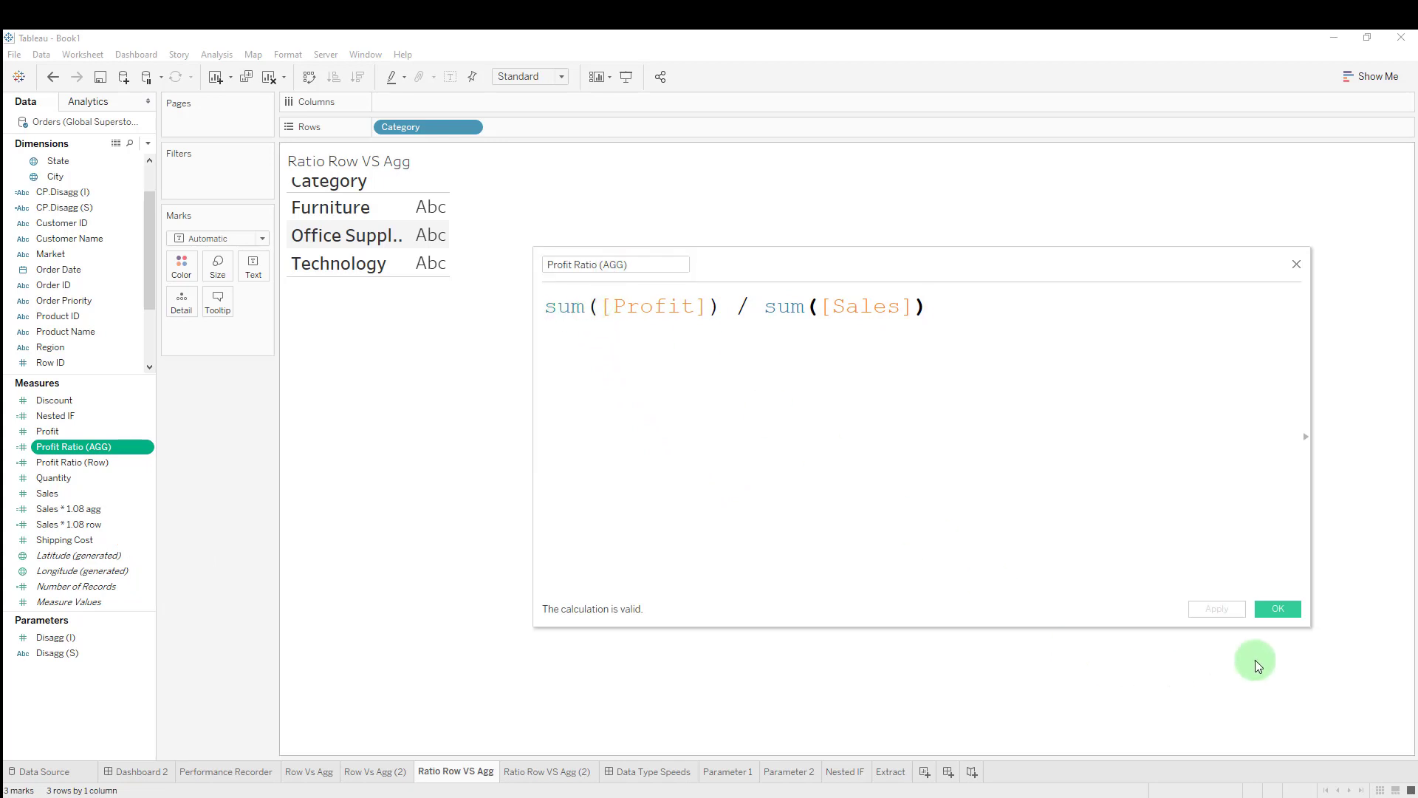
click(1275, 604)
Examine the formula of the Profit Ratio (Row) calculated field.
right_click(119, 455)
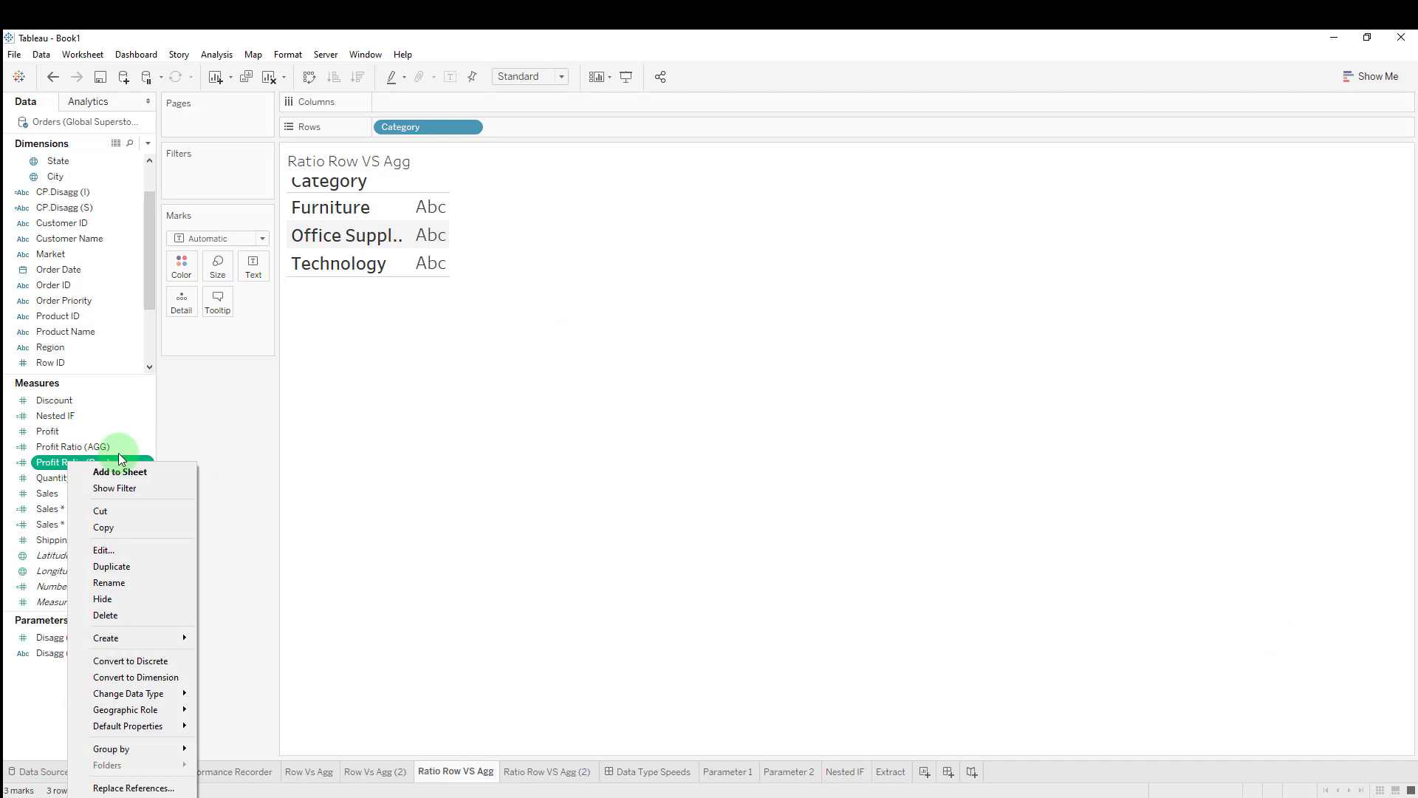
click(149, 548)
scroll(662, 510, up, 5)
click(668, 514)
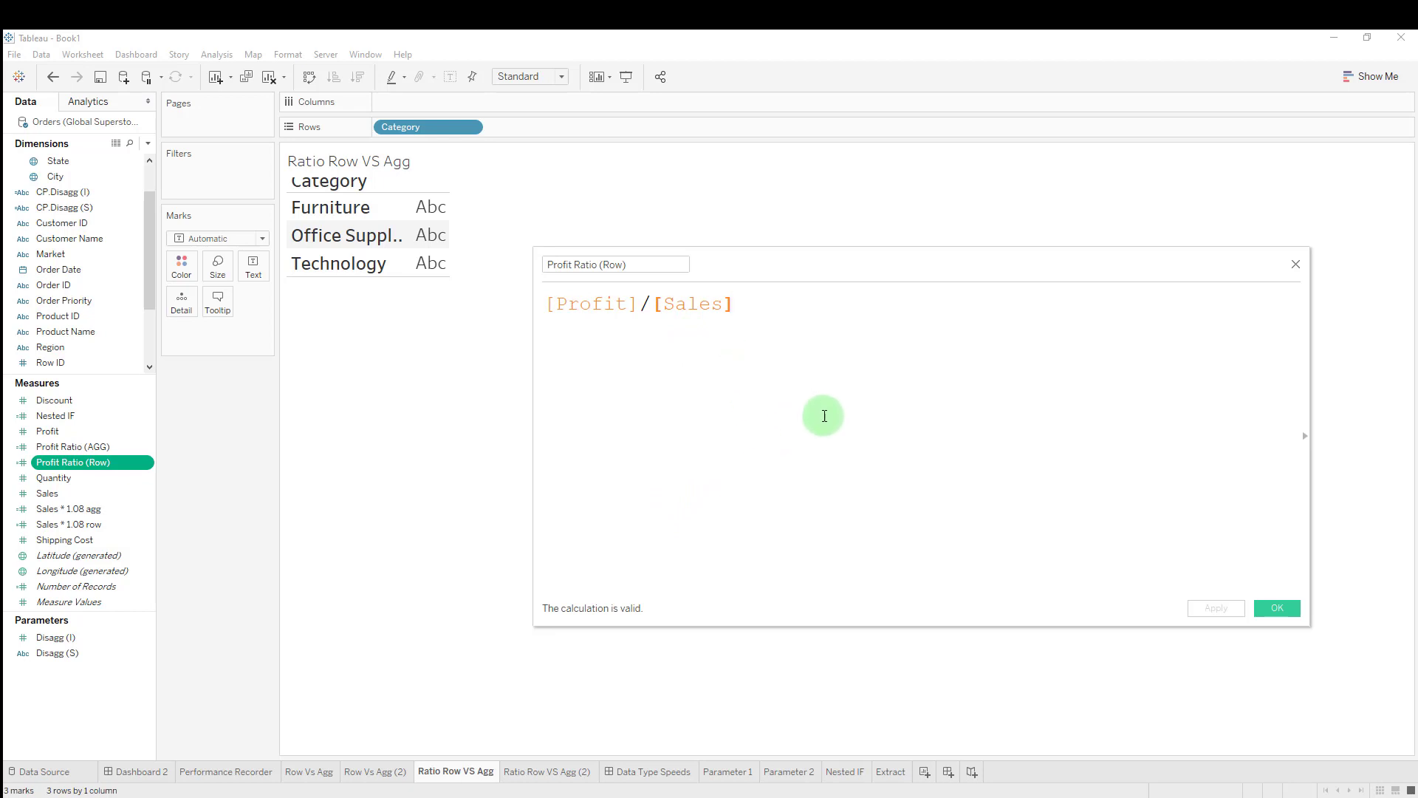
click(1280, 609)
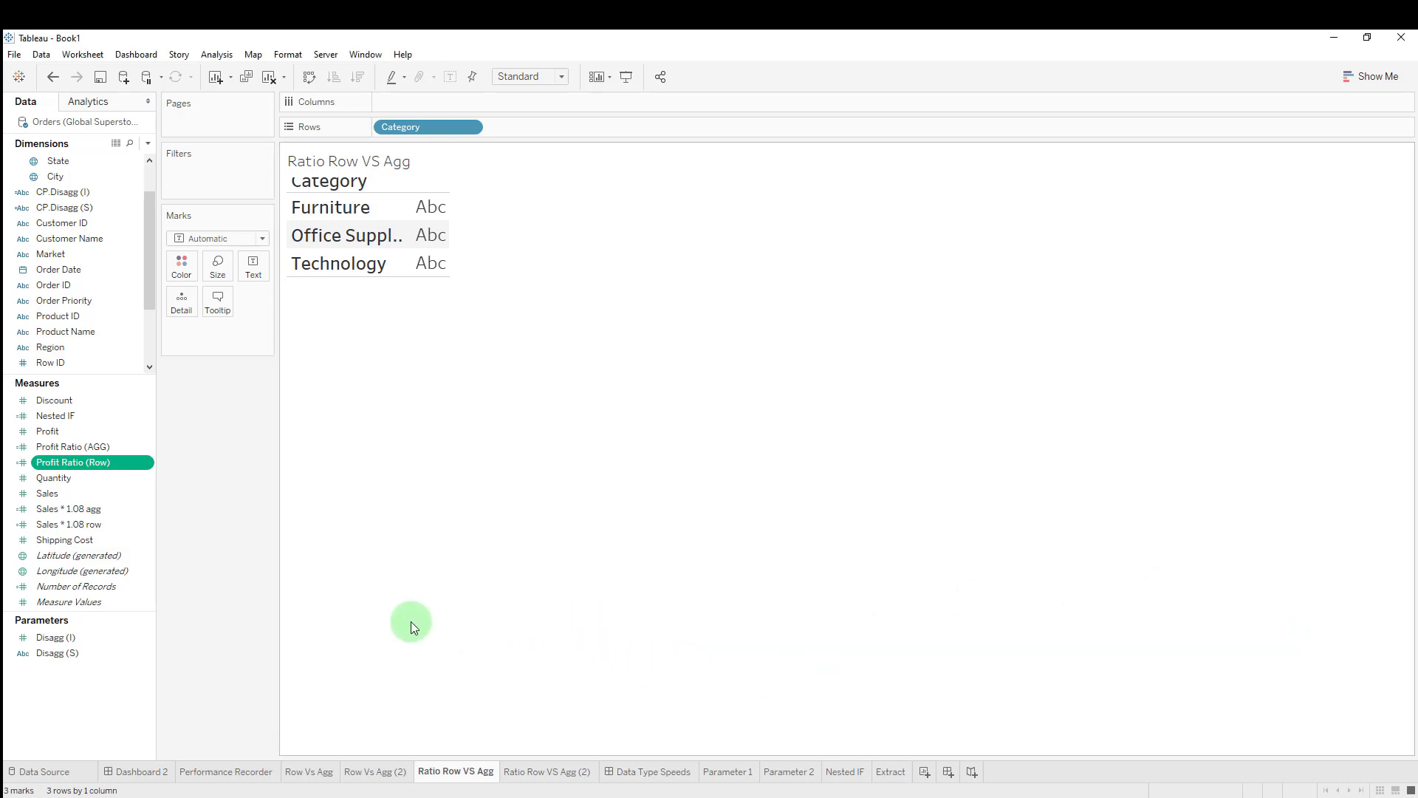
Show Profit Ratio (AGG) as text for each category and format its numbers as percentages with 2 decimal places.
click(82, 450)
drag(82, 450, 230, 336)
right_click(230, 336)
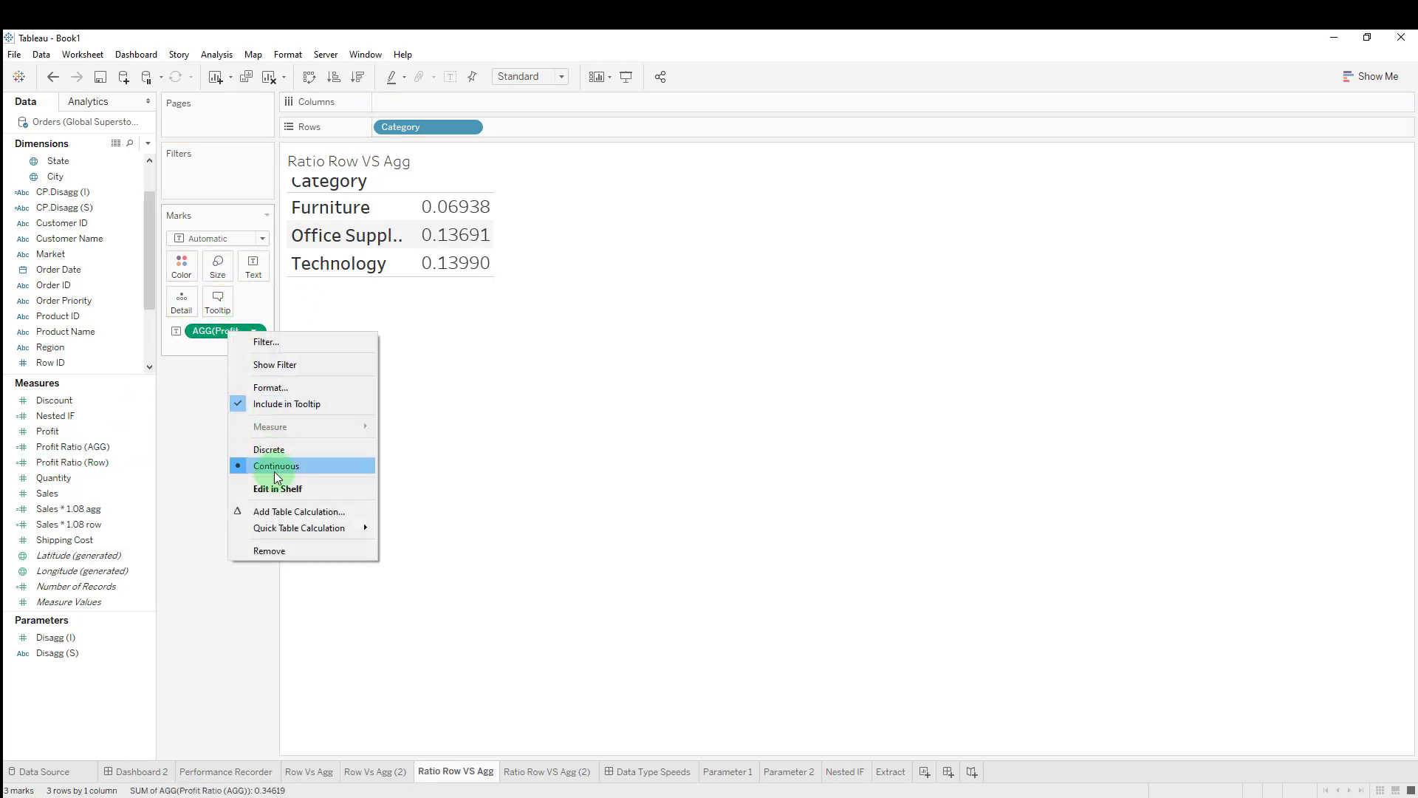
click(271, 387)
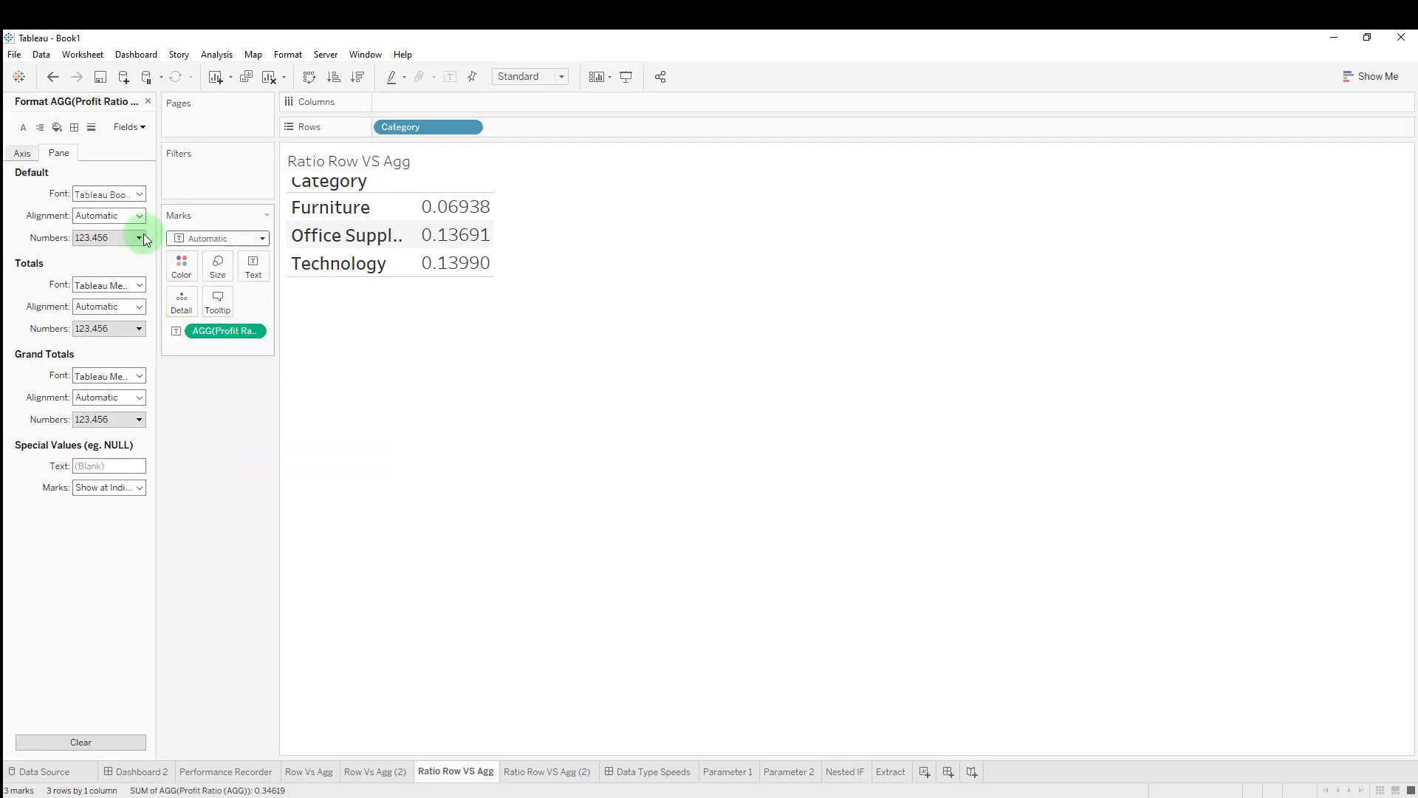
click(139, 237)
click(113, 329)
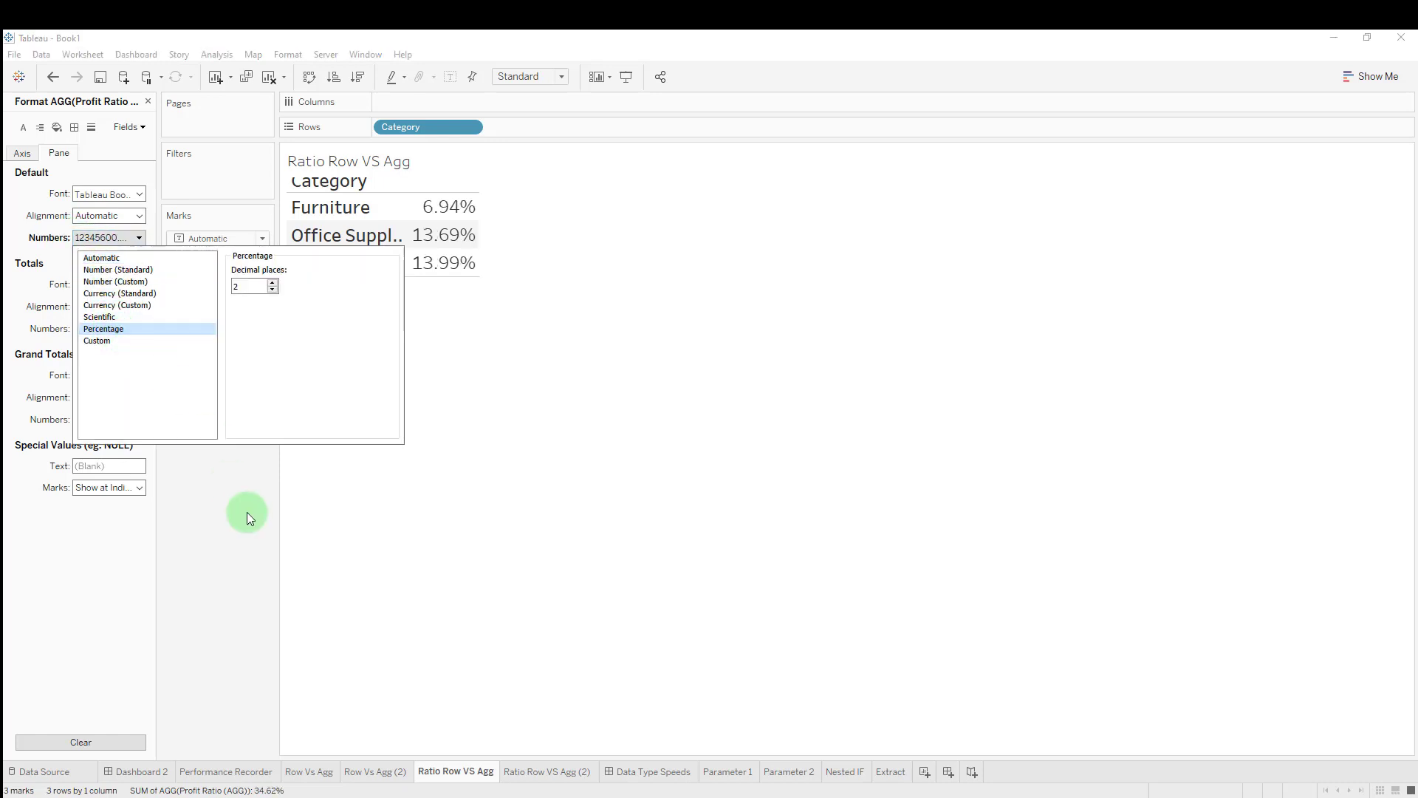
click(147, 101)
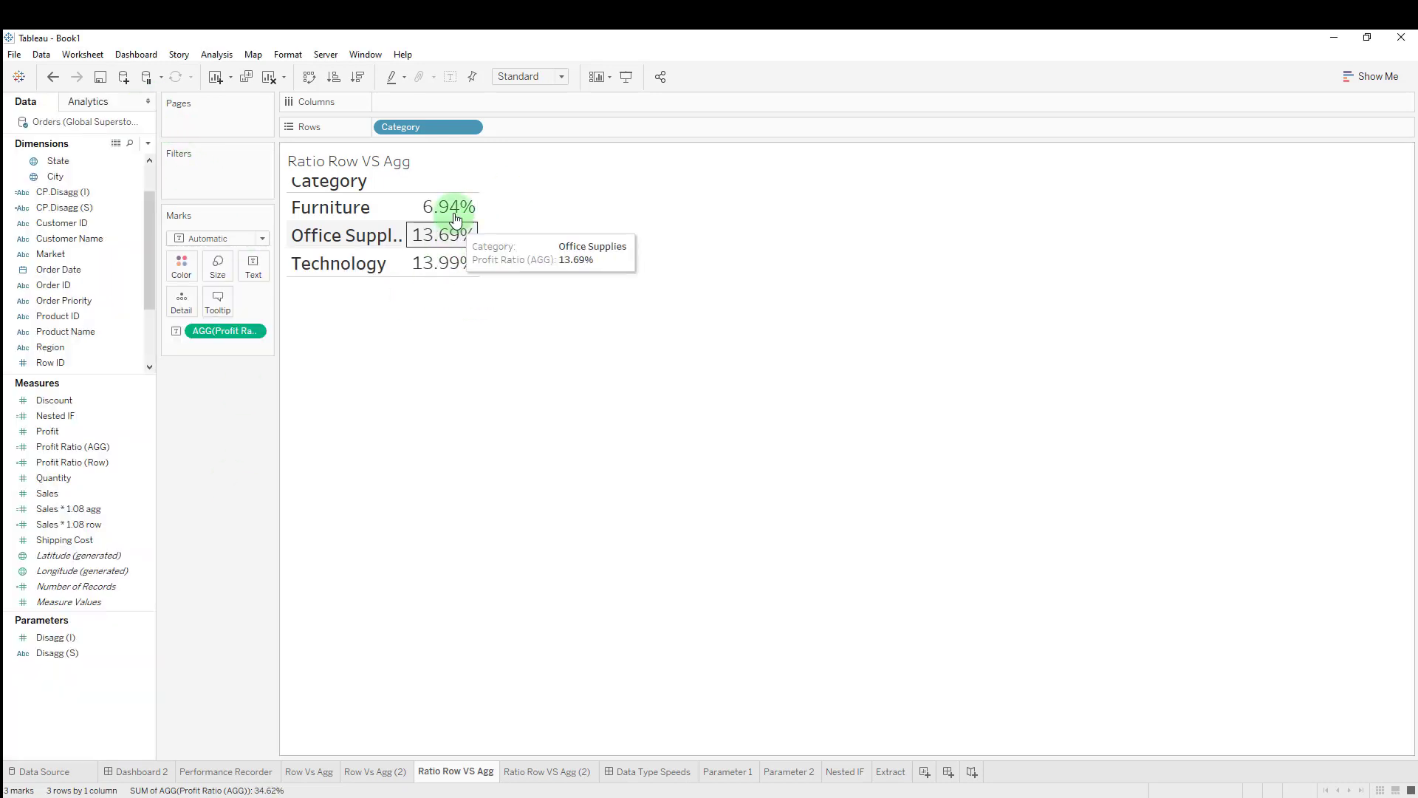
mouse_move(455, 266)
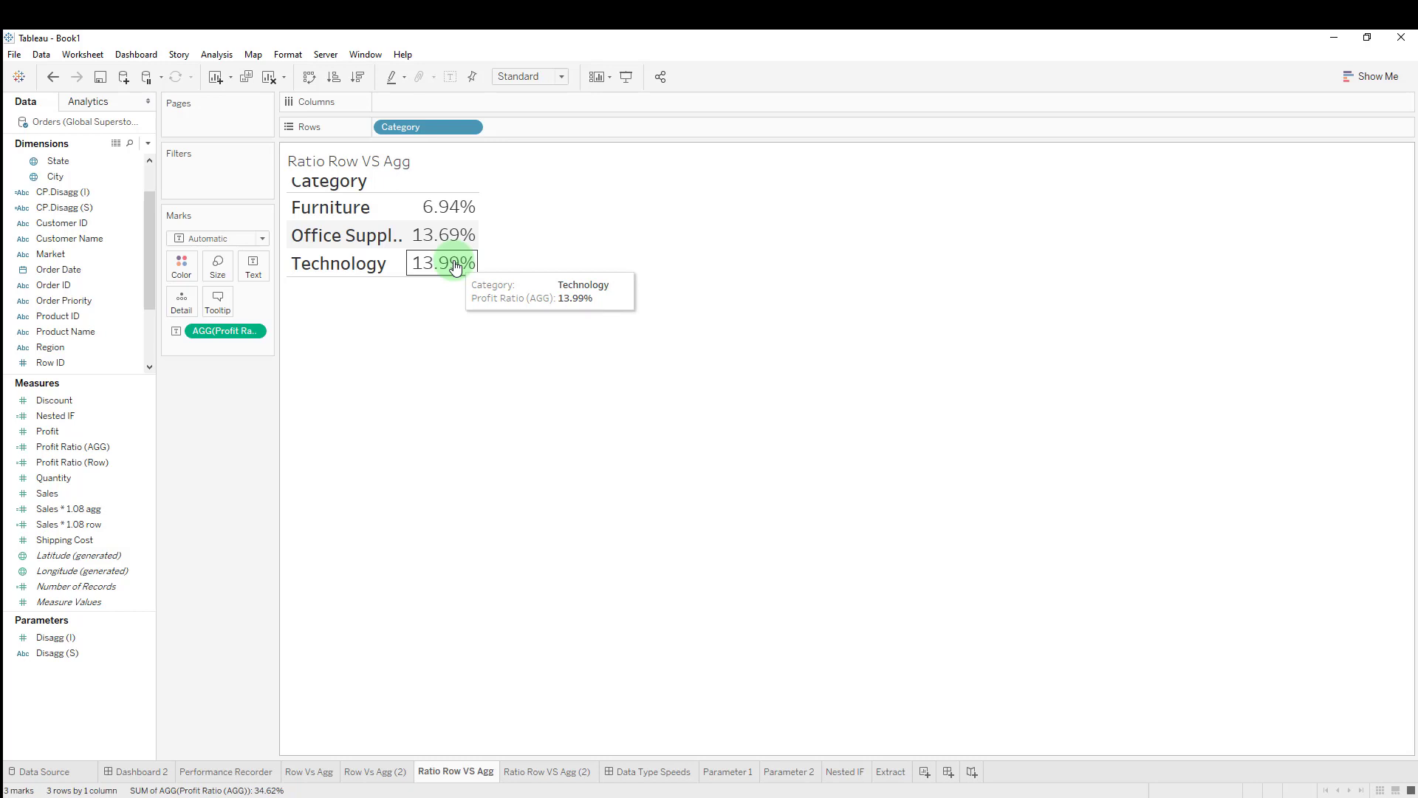
On the Ratio Row VS Agg (2) sheet, show Profit Ratio (Row) as text and format its numbers as percentages.
click(545, 768)
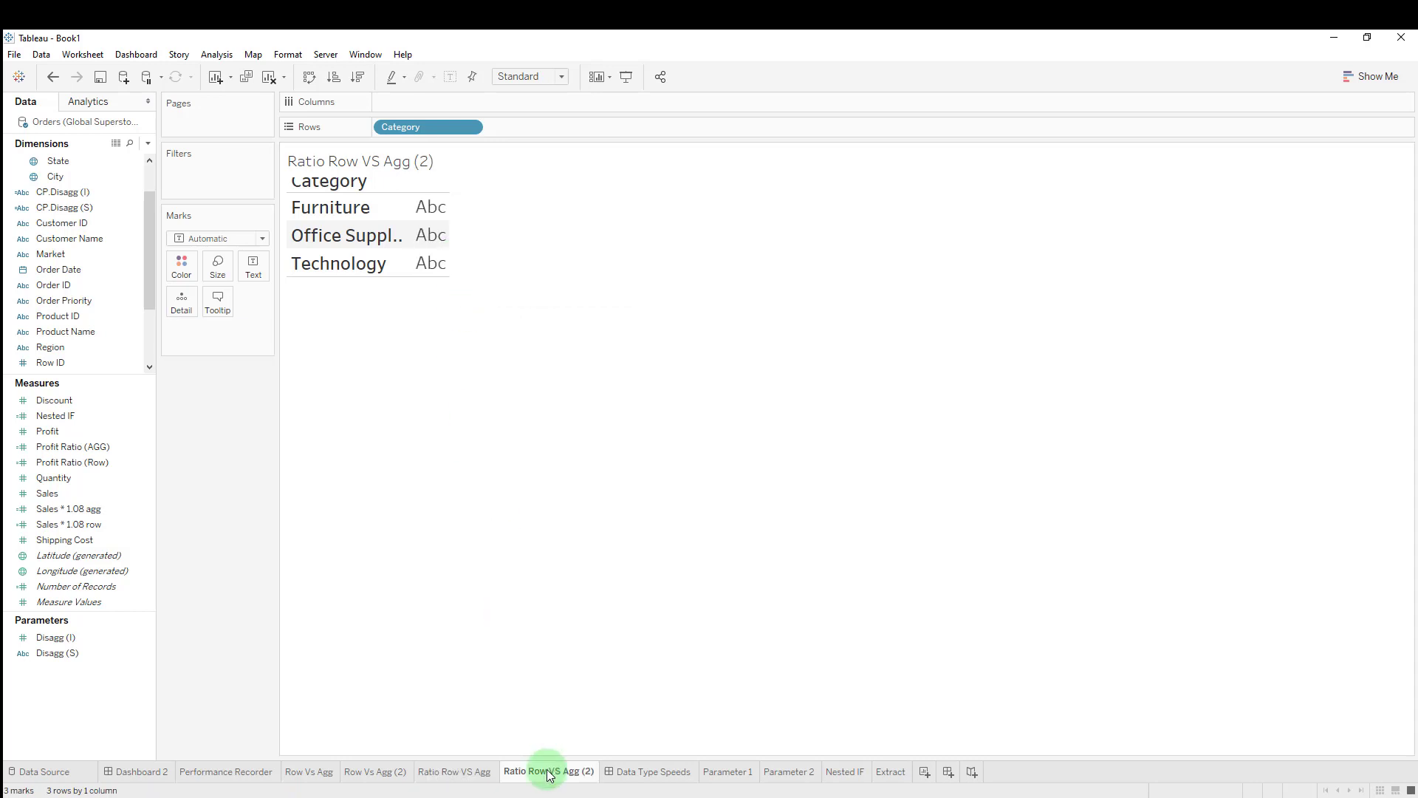
drag(99, 462, 256, 266)
right_click(232, 327)
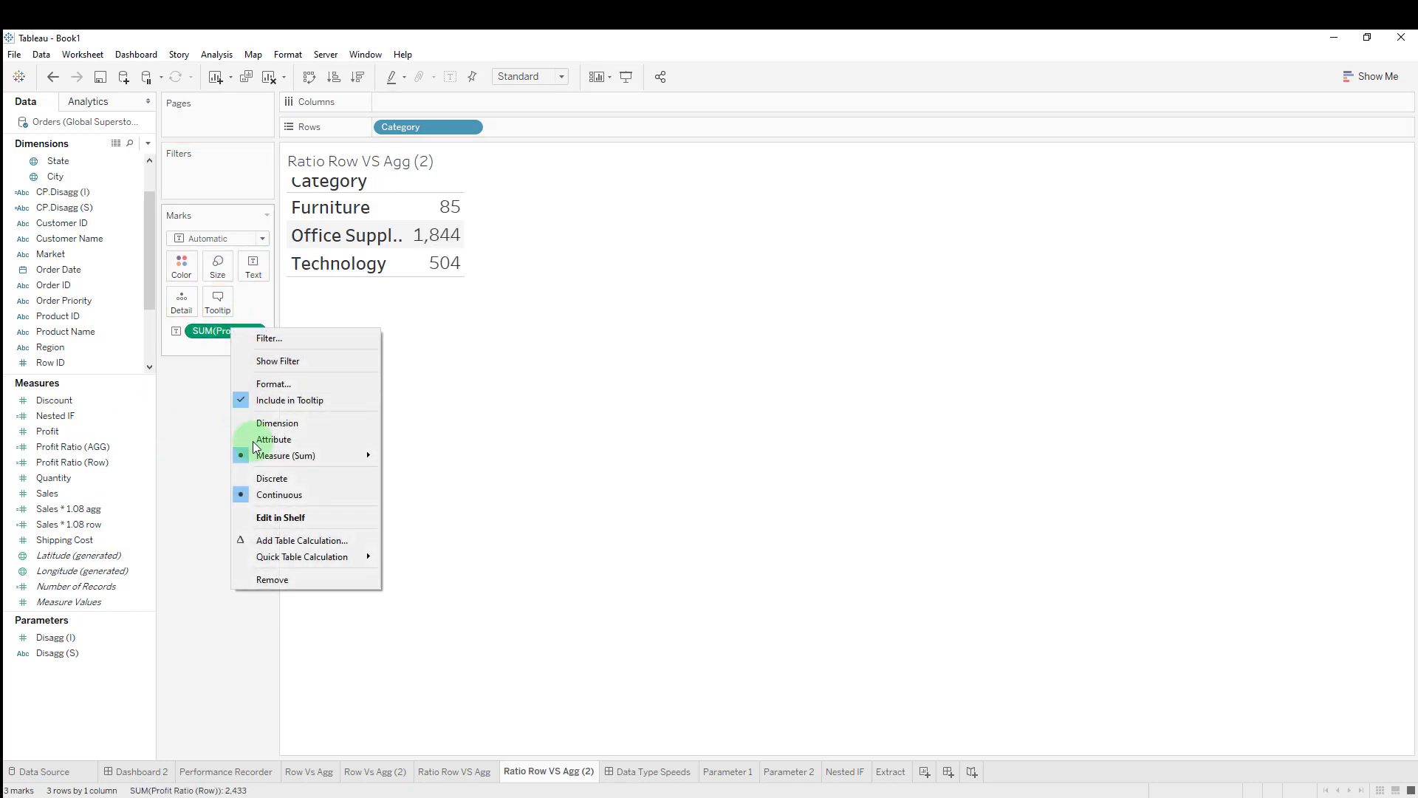
click(273, 381)
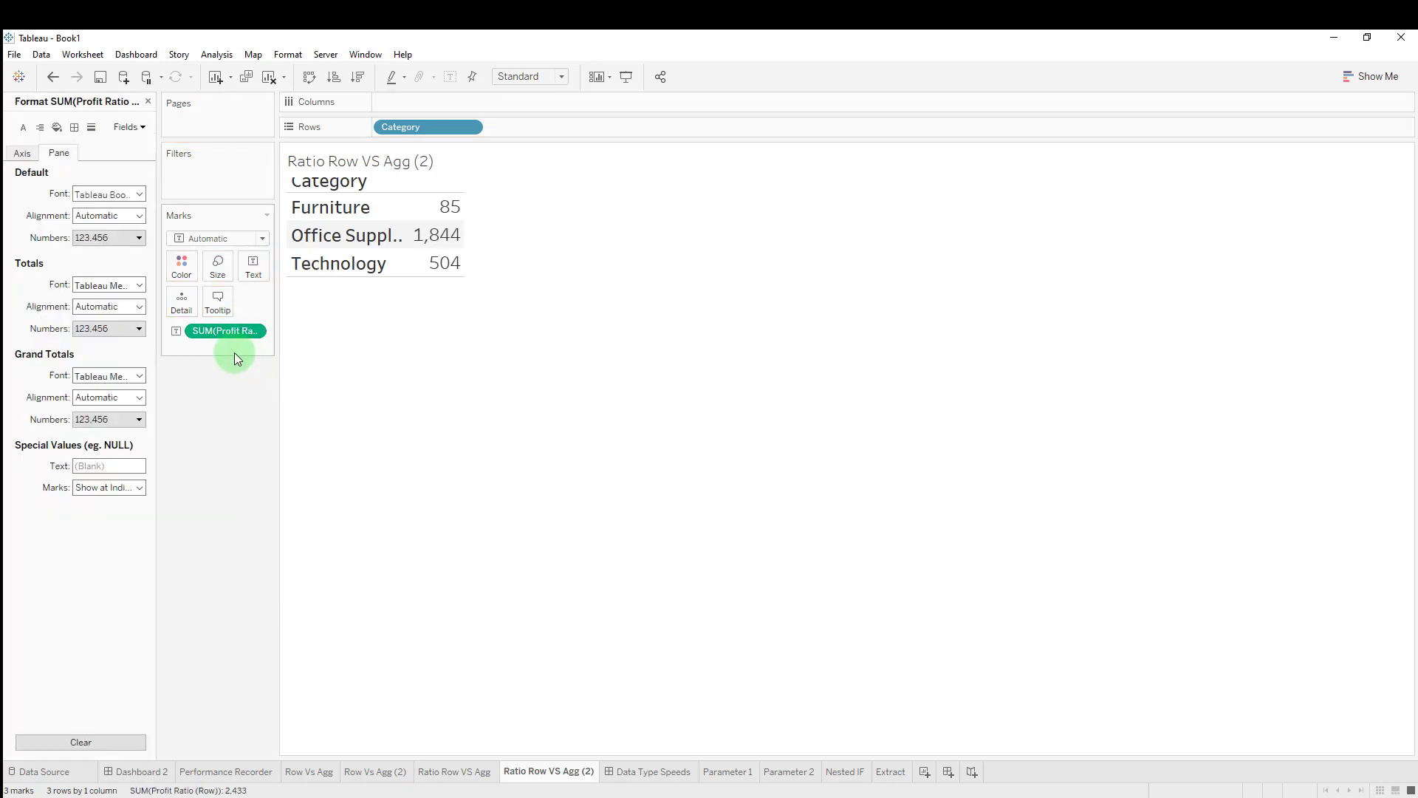
click(138, 237)
click(109, 328)
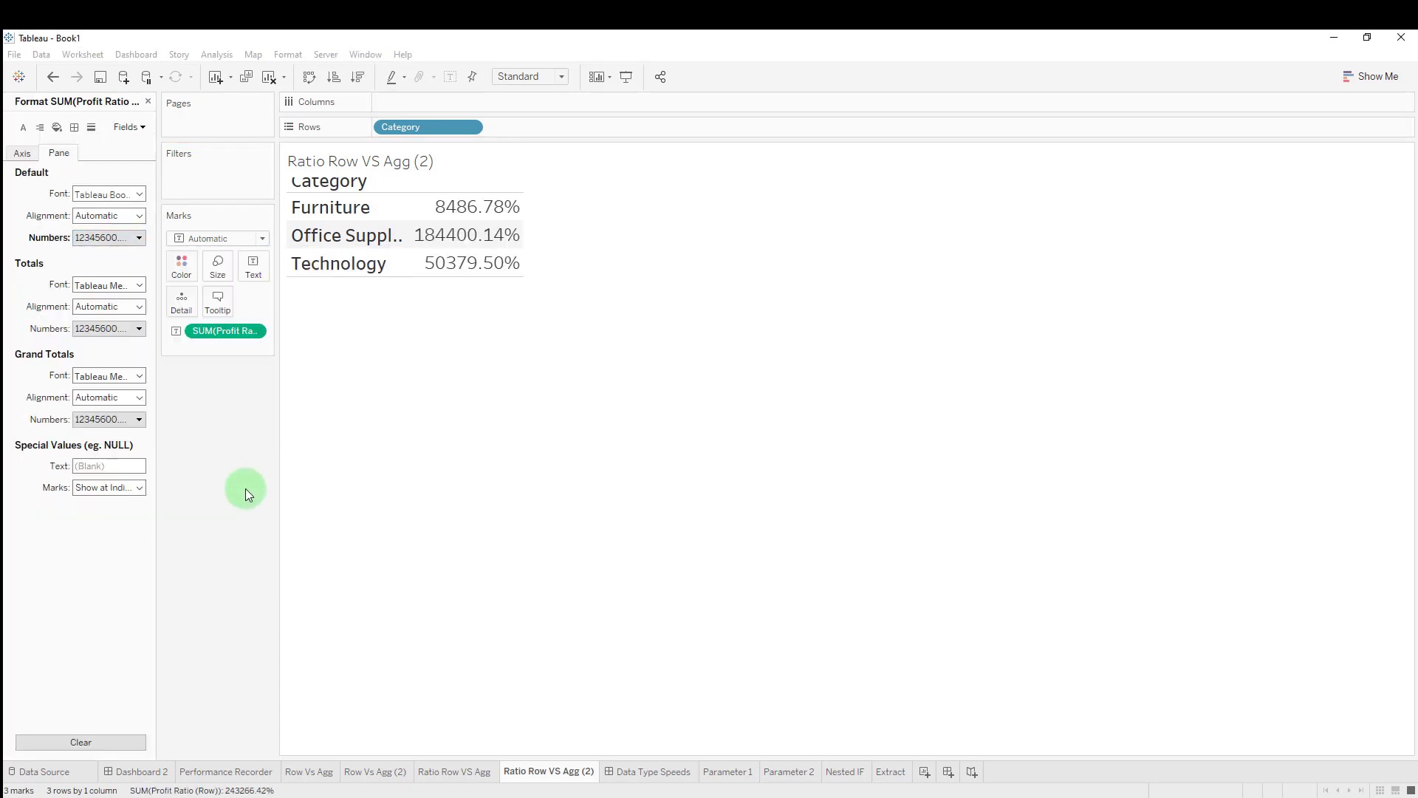
click(147, 102)
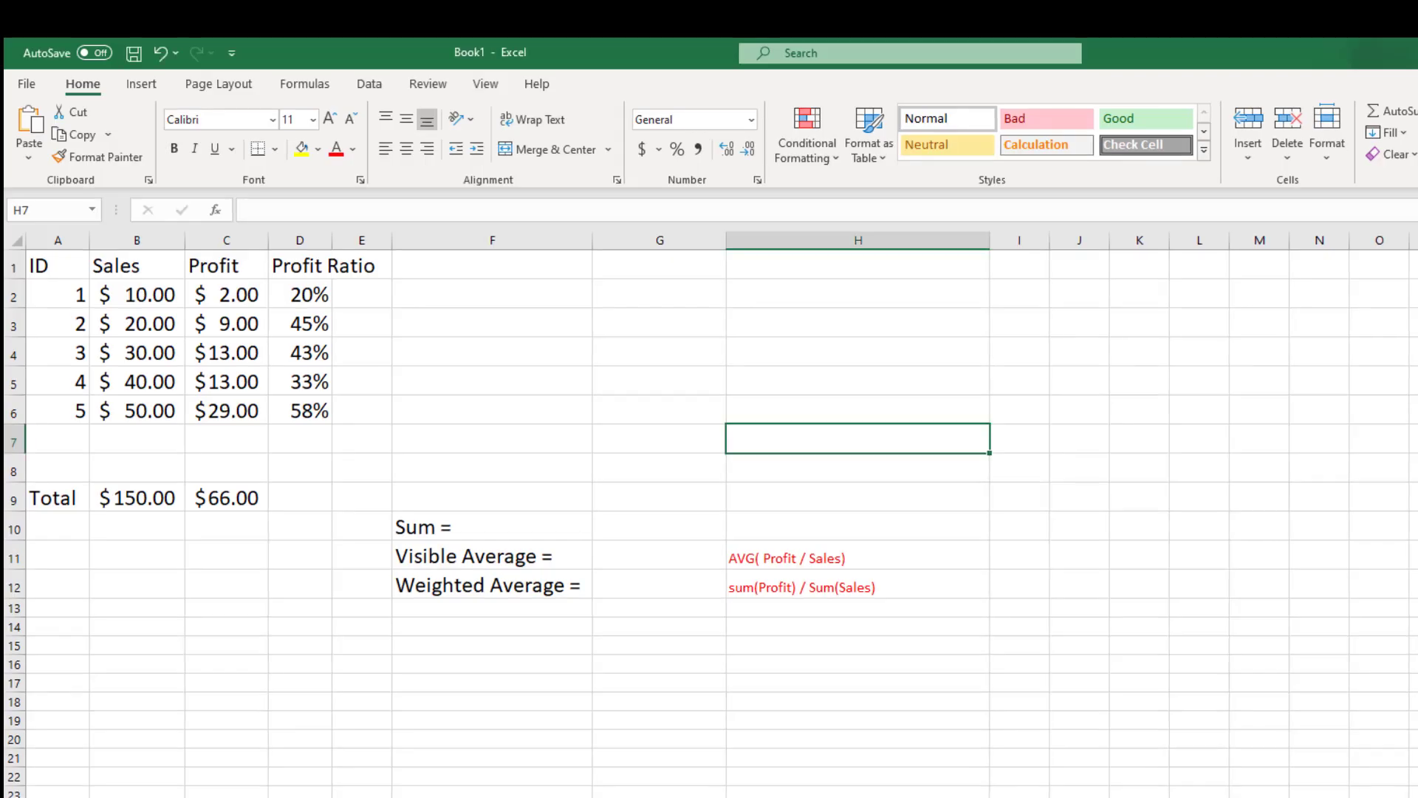
Widen column D slightly and select the Profit Ratio header with its values, D1:D6.
click(732, 746)
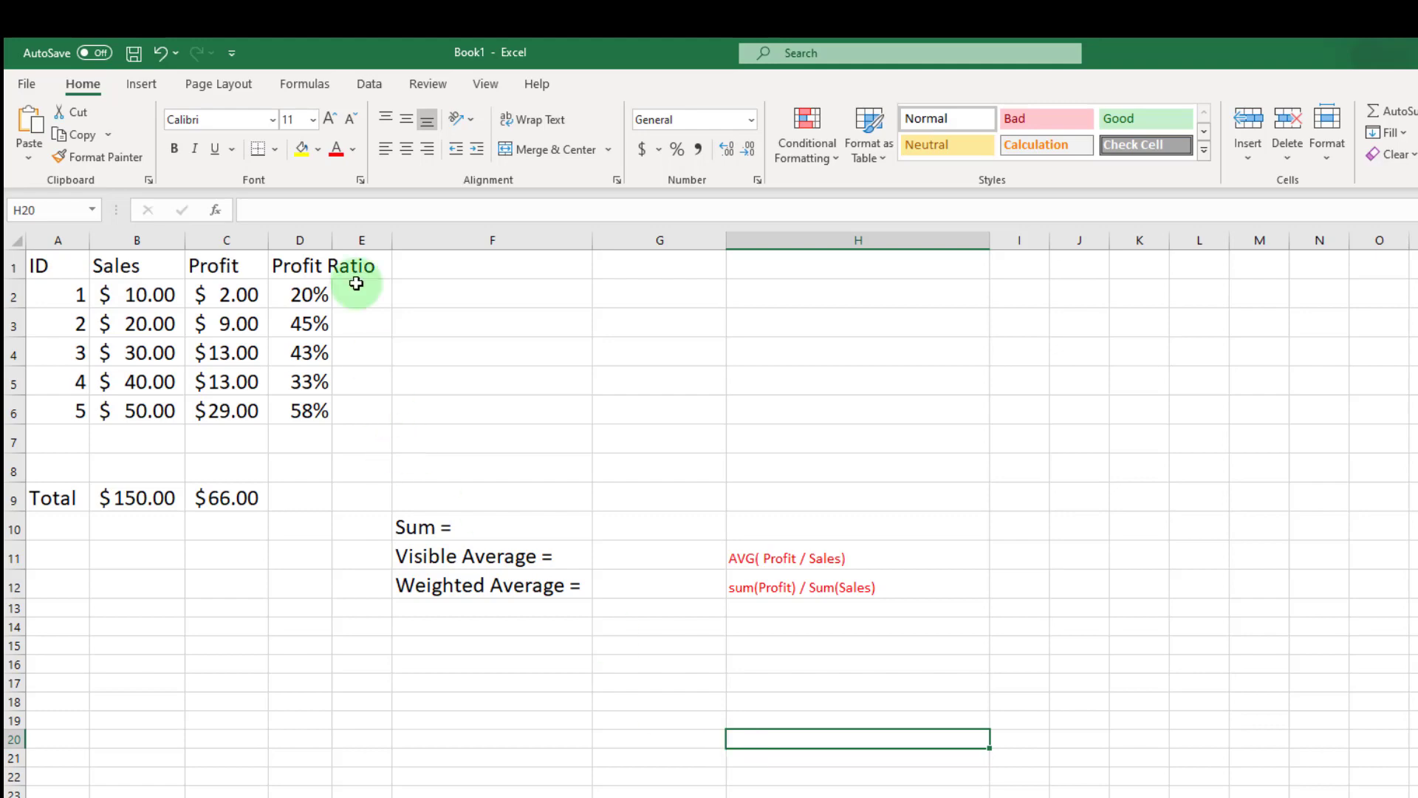
drag(332, 241, 349, 241)
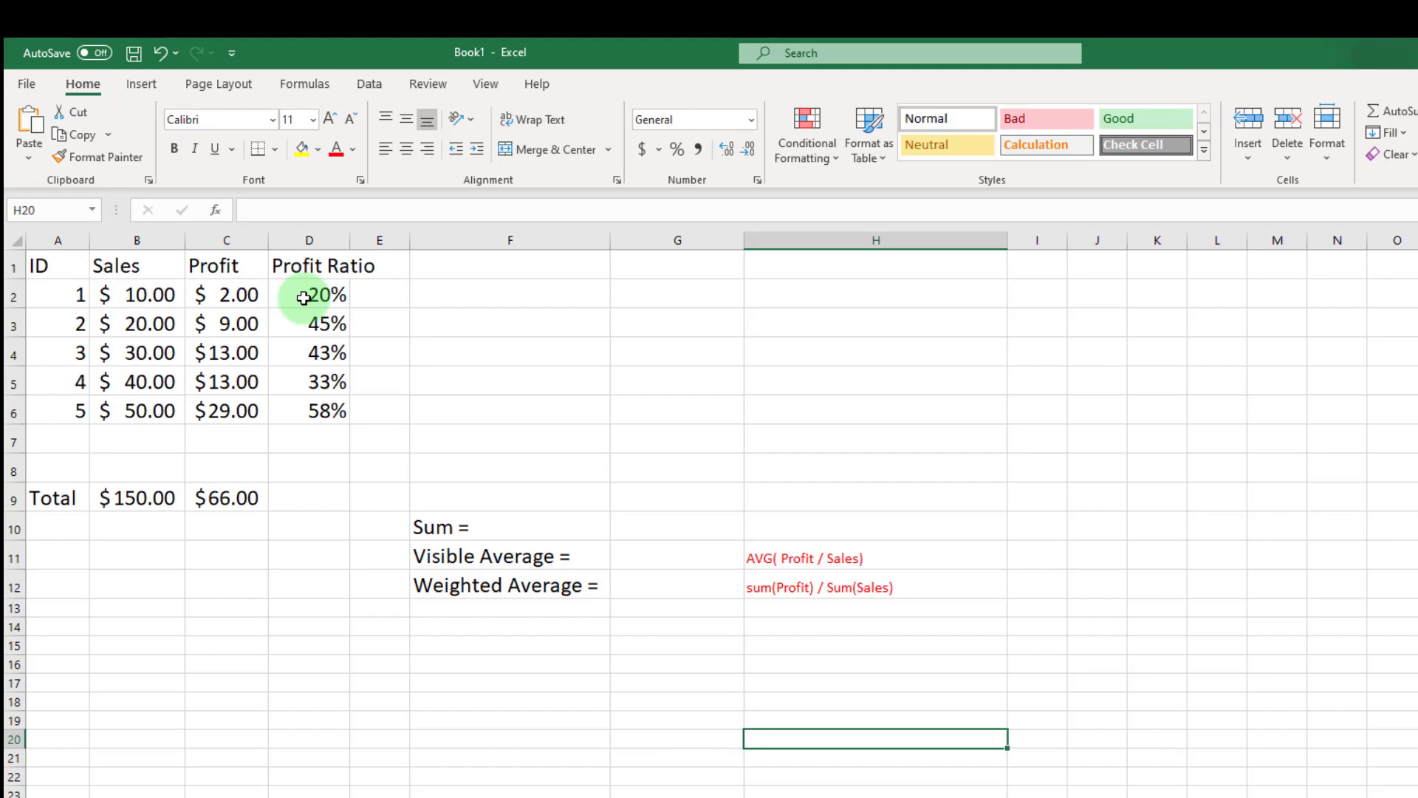
drag(307, 265, 313, 413)
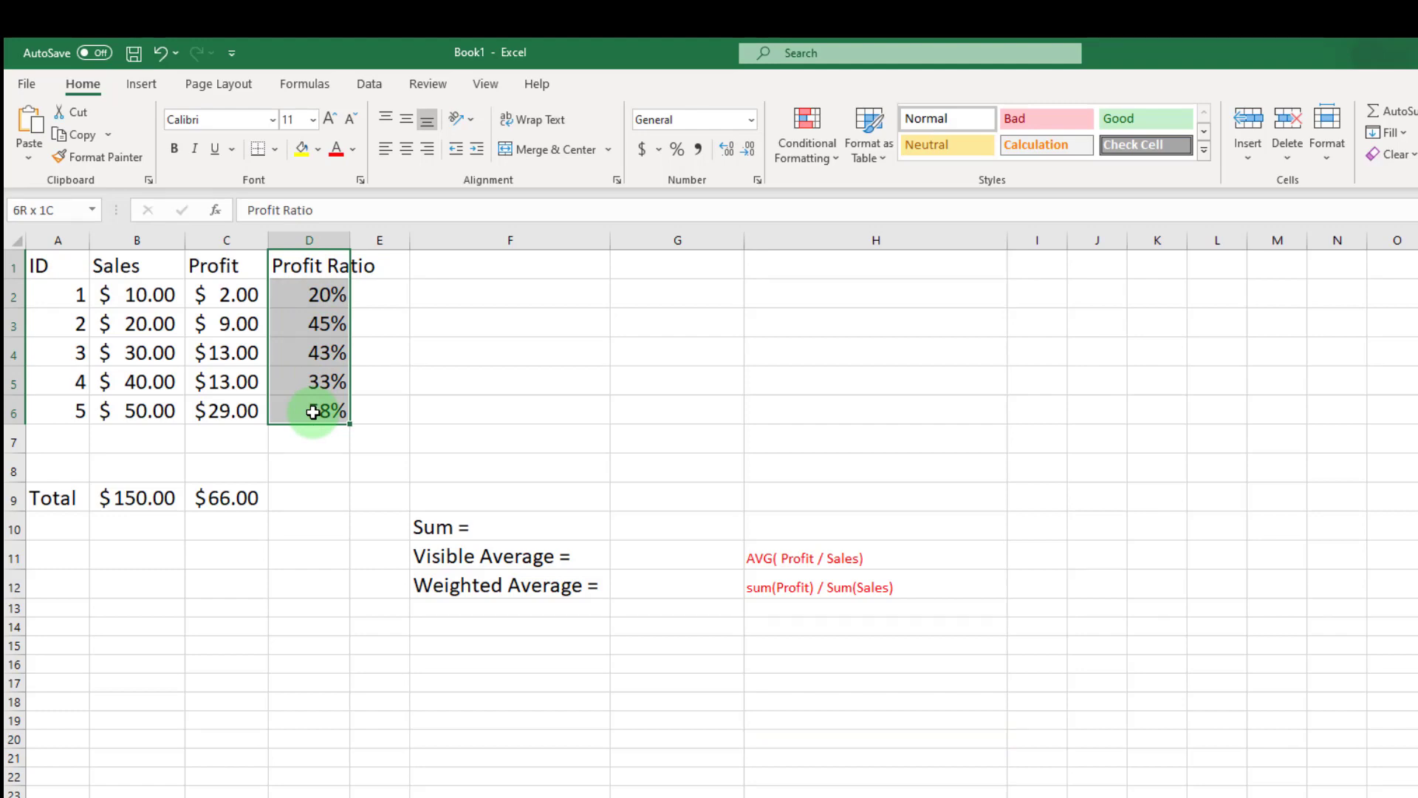
Calculate the sum of the profit ratios in D2:D6 in cell G10, next to the Sum label.
click(640, 539)
text(=sum()
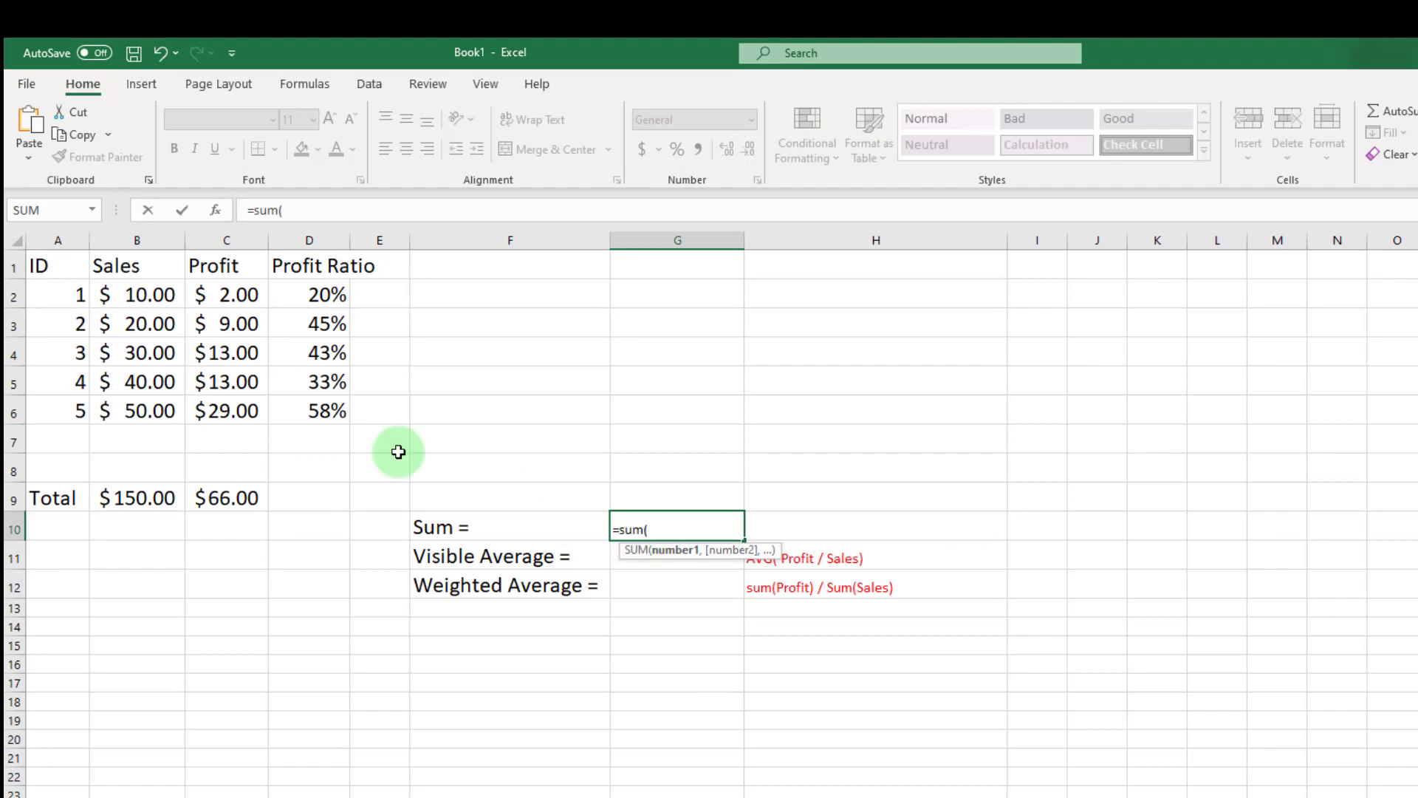
drag(325, 411, 329, 289)
key(Return)
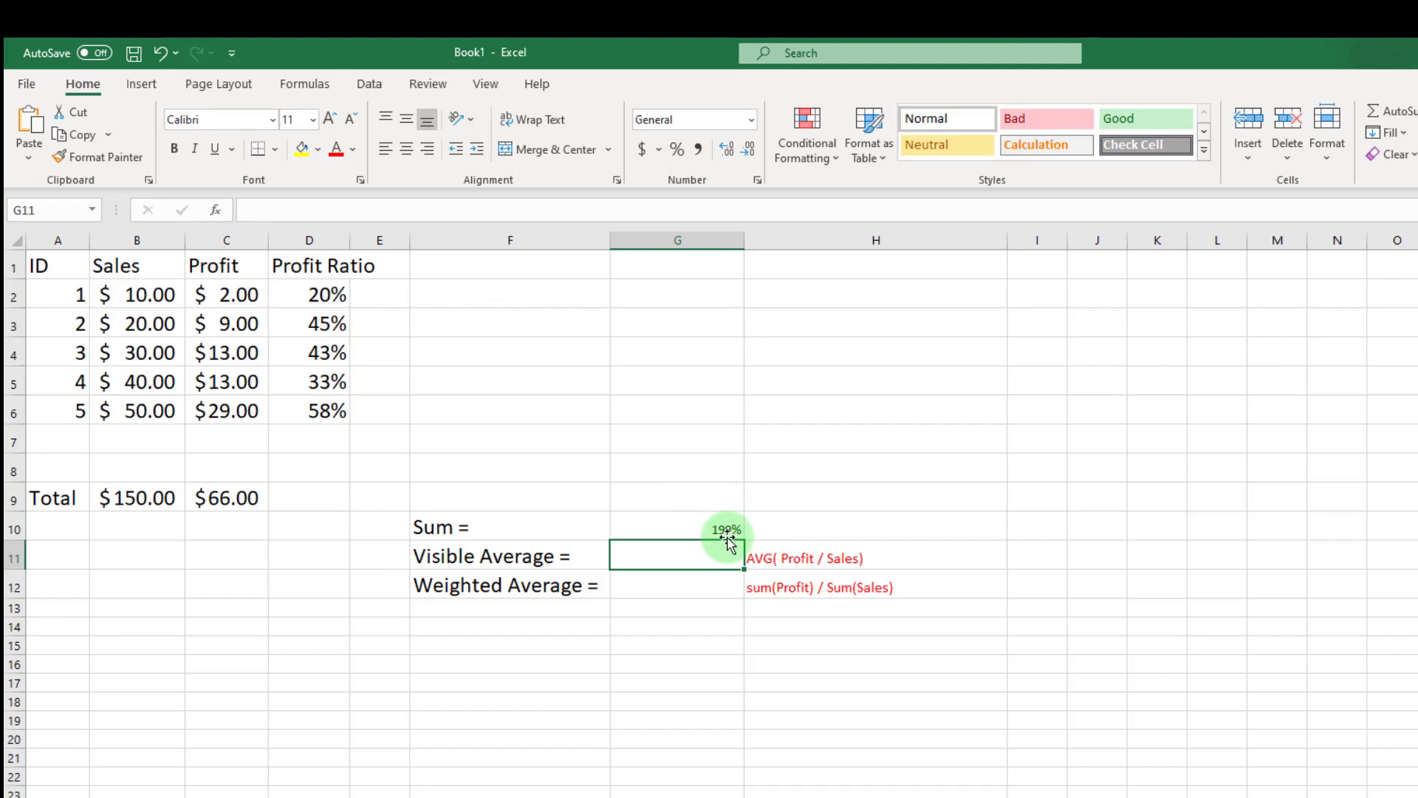
click(689, 528)
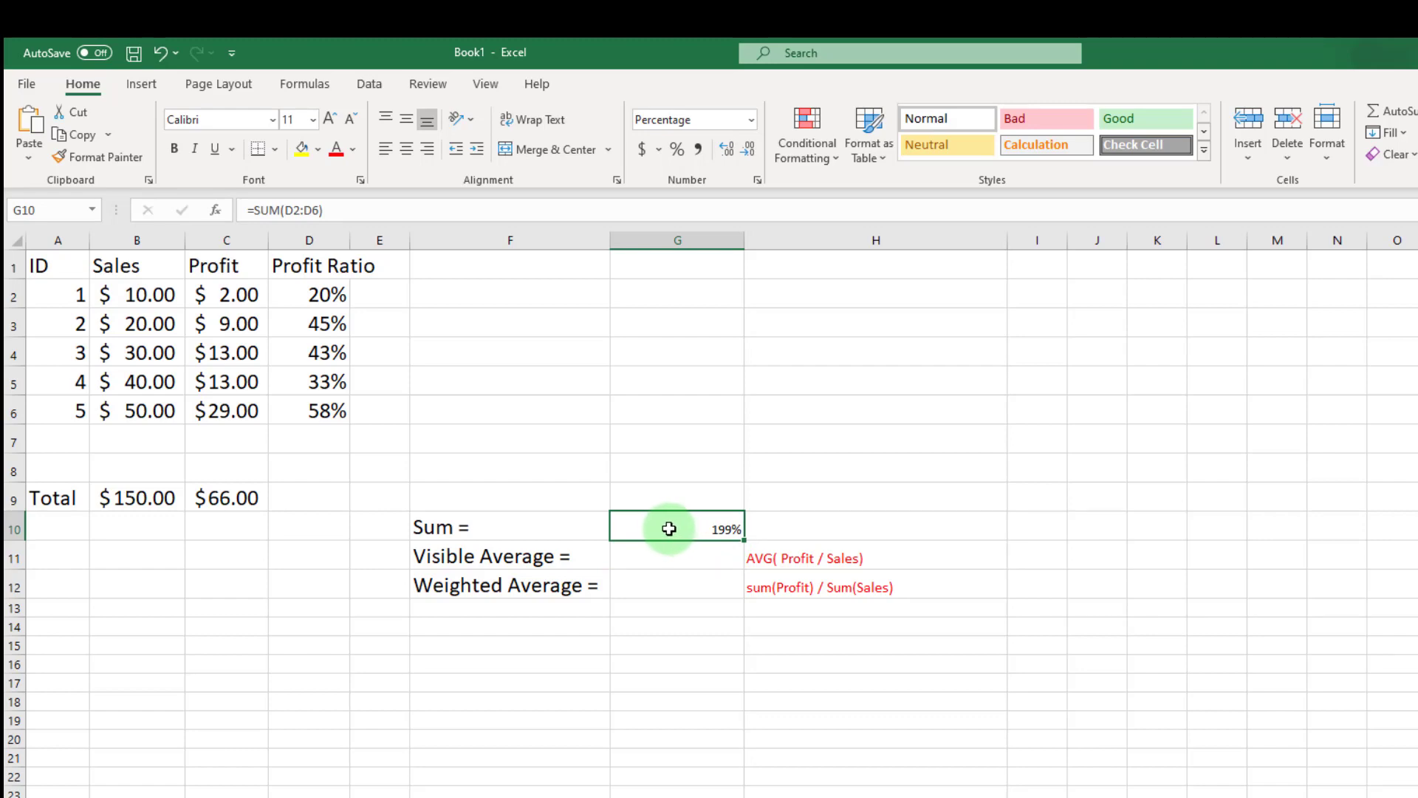
Calculate the visible average in G11 by dividing the sum in G10 by 5, and format it as a percentage.
click(671, 556)
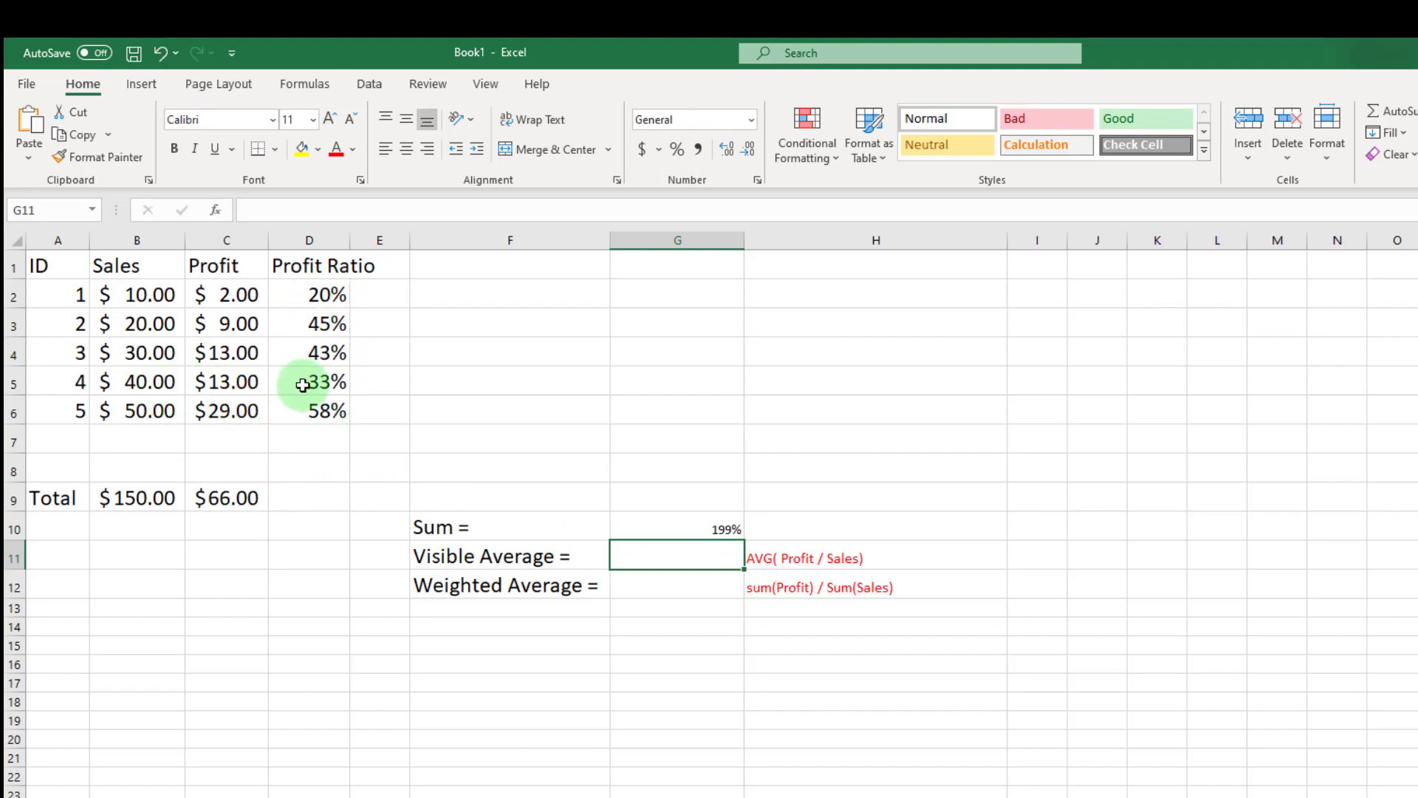
text(=G10/)
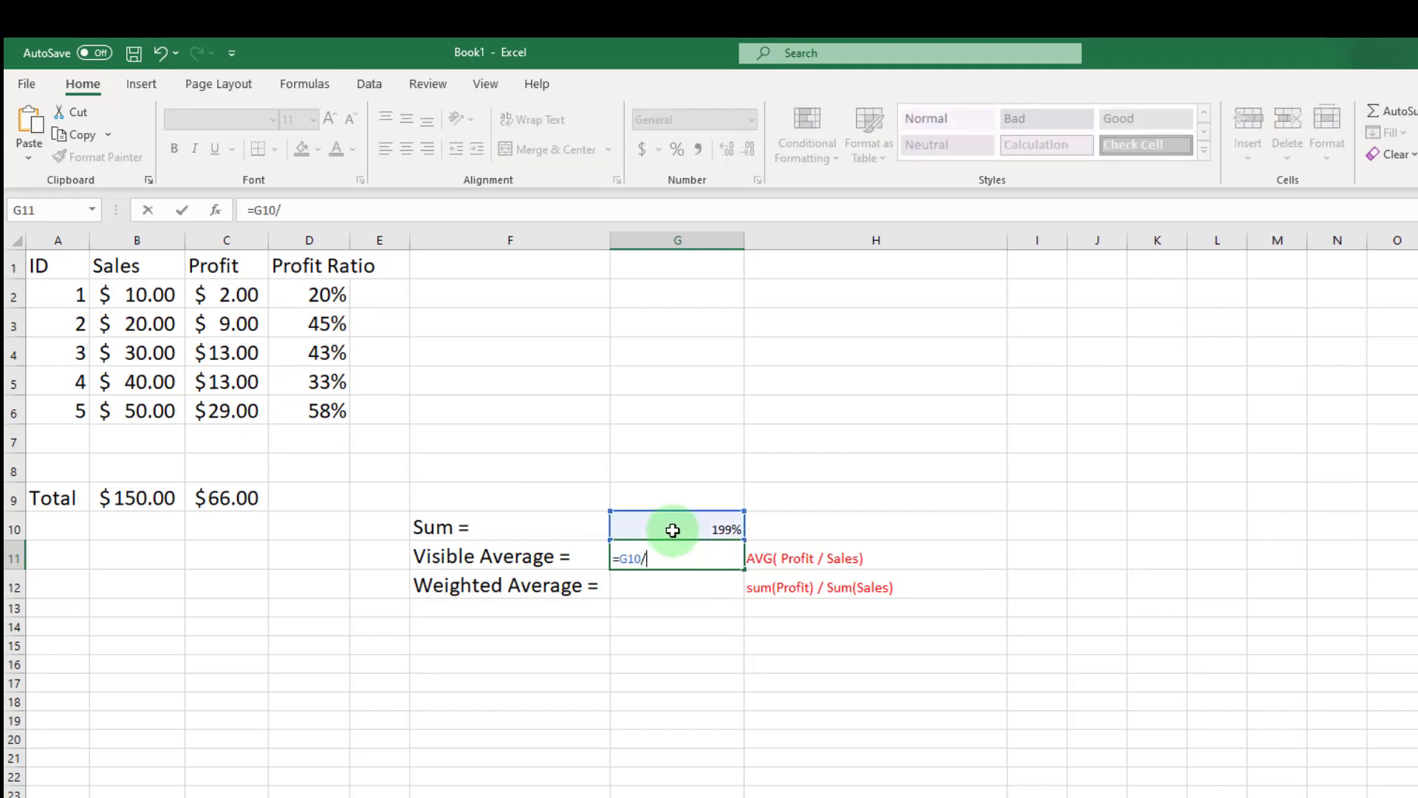
text(5)
key(Return)
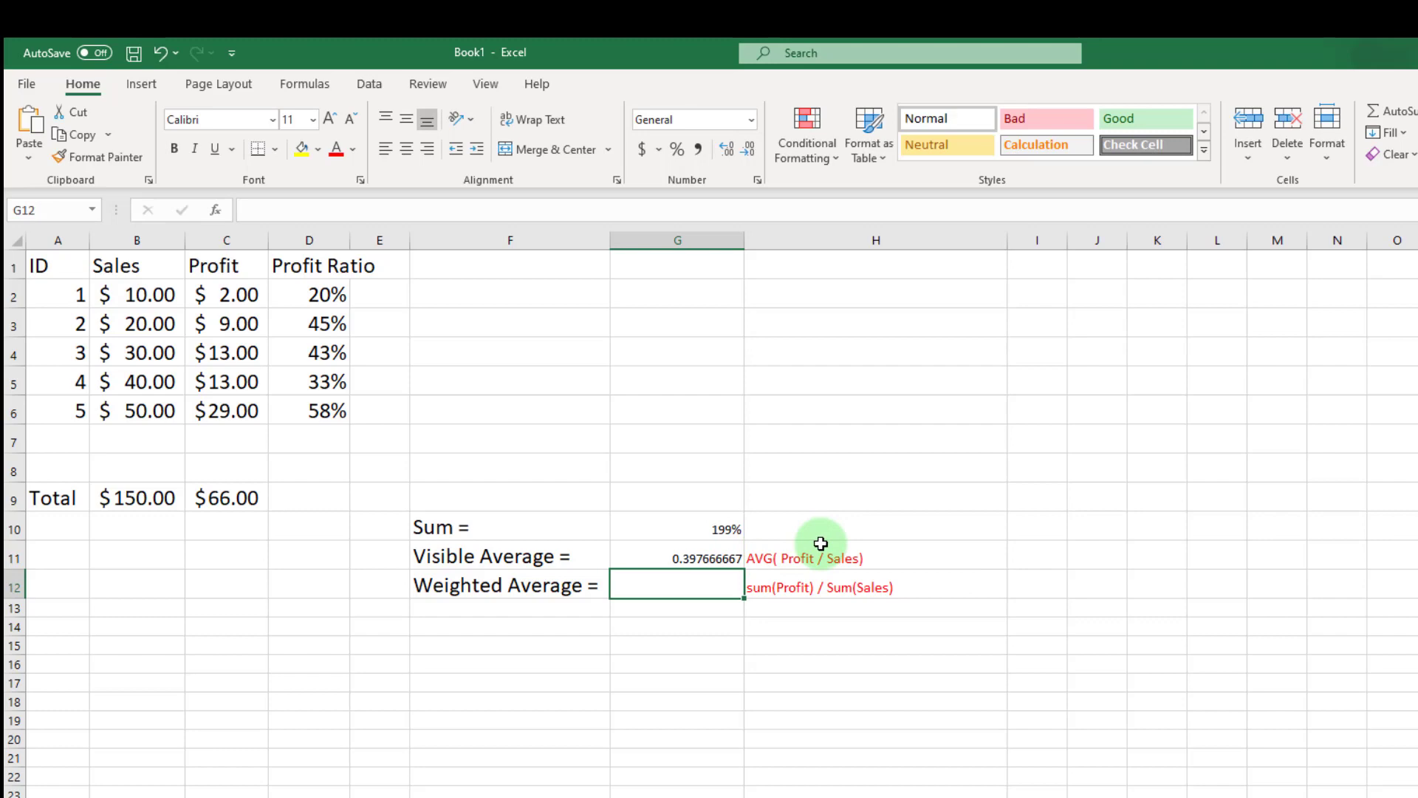
click(713, 561)
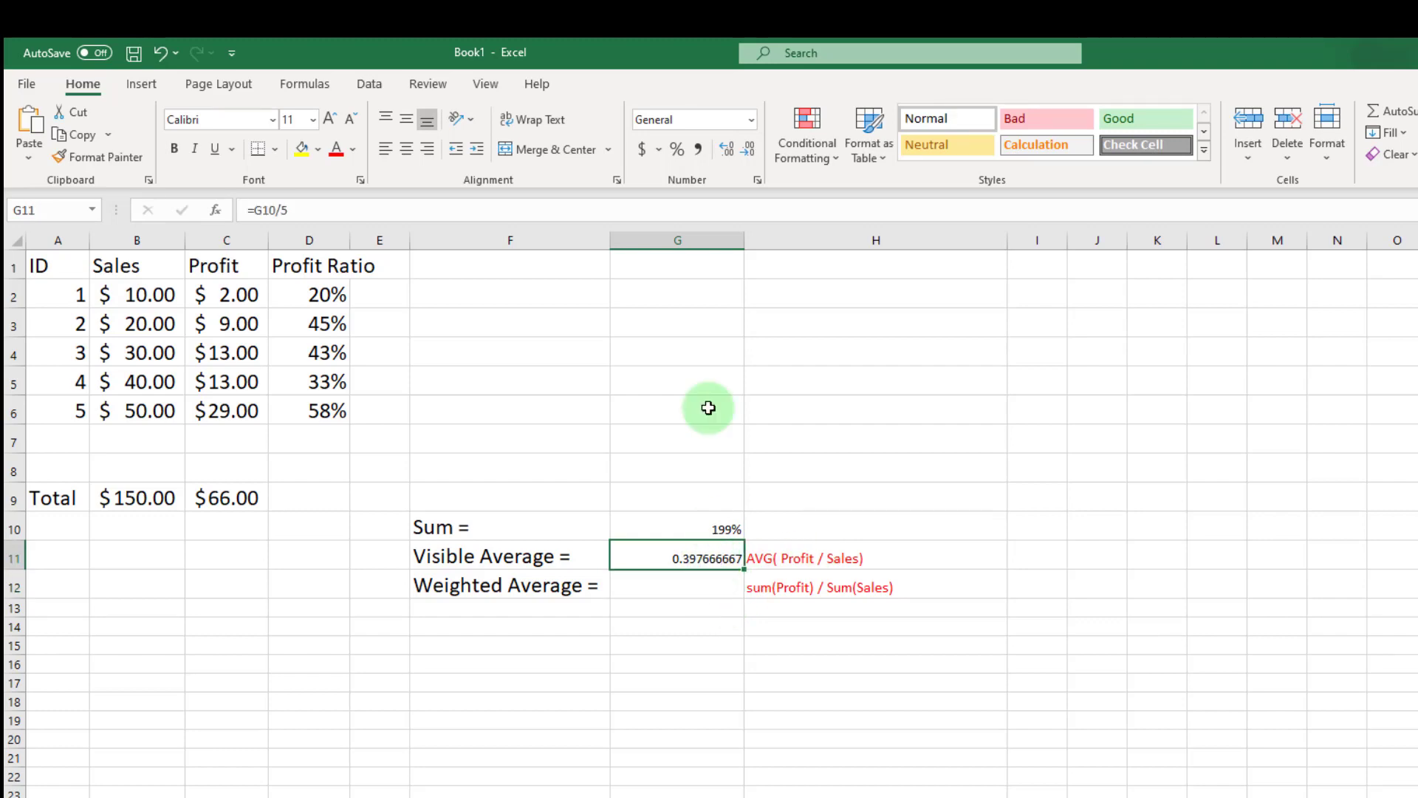
click(676, 149)
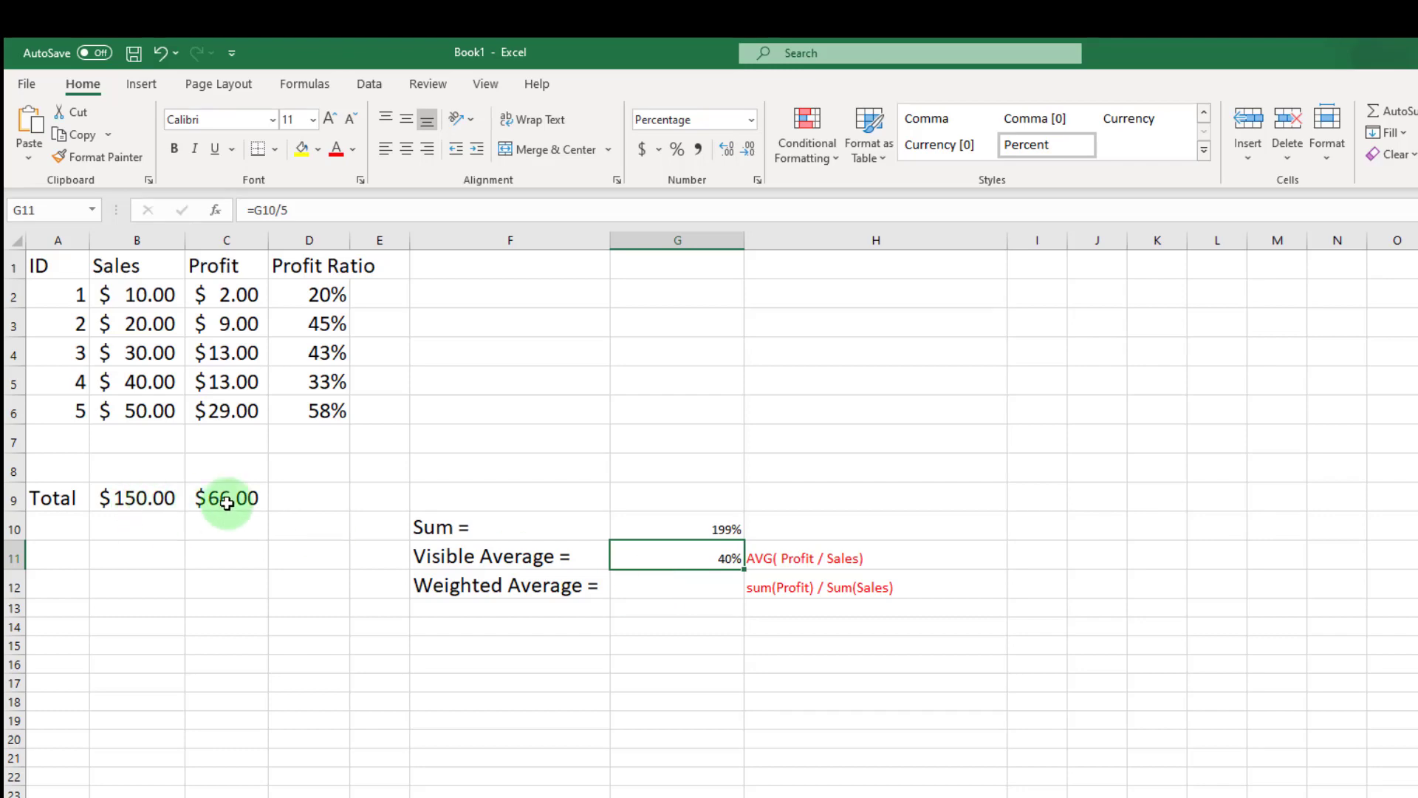
Calculate the weighted average in G12 by dividing total profit by total sales with the formula =C9/B9.
click(658, 588)
text(=)
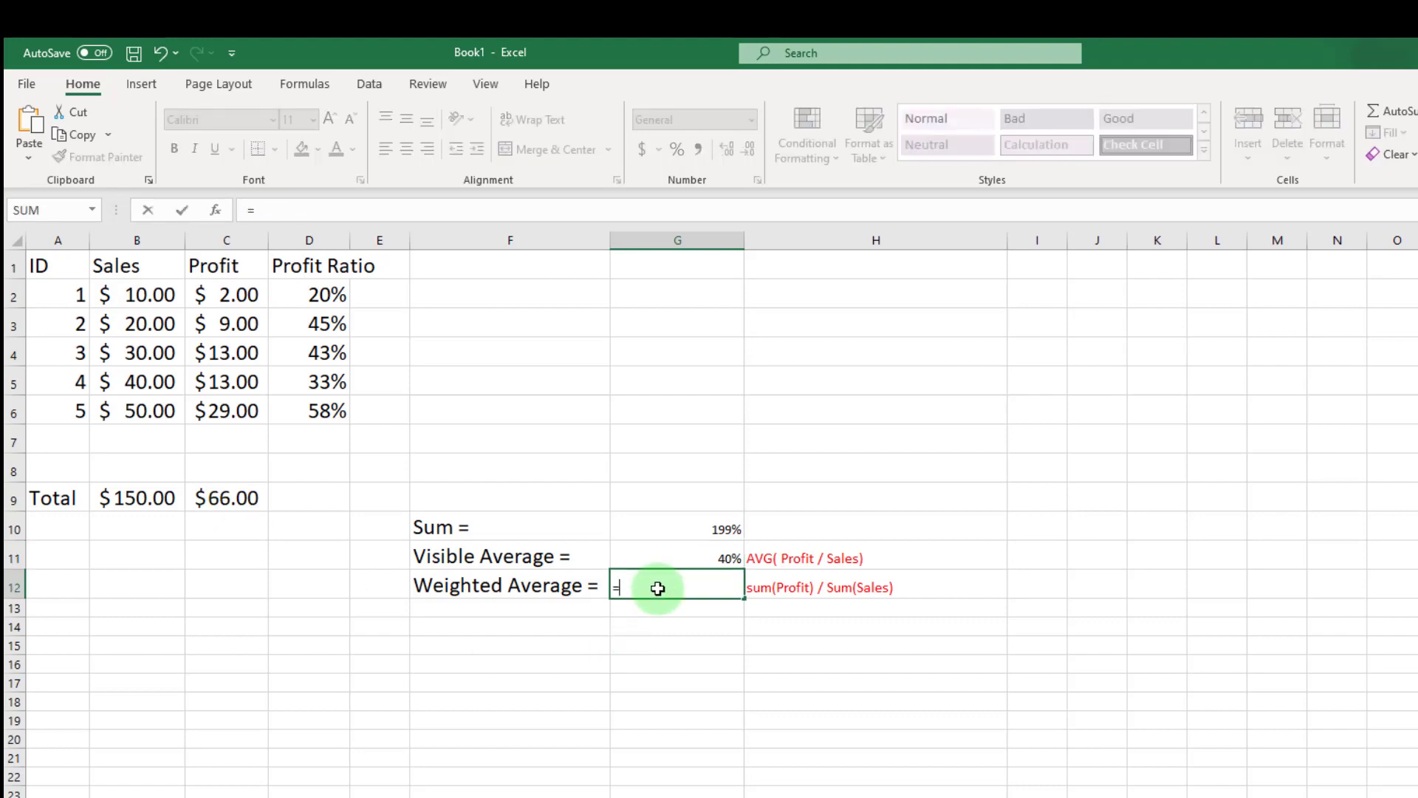
click(251, 500)
text(/)
click(130, 496)
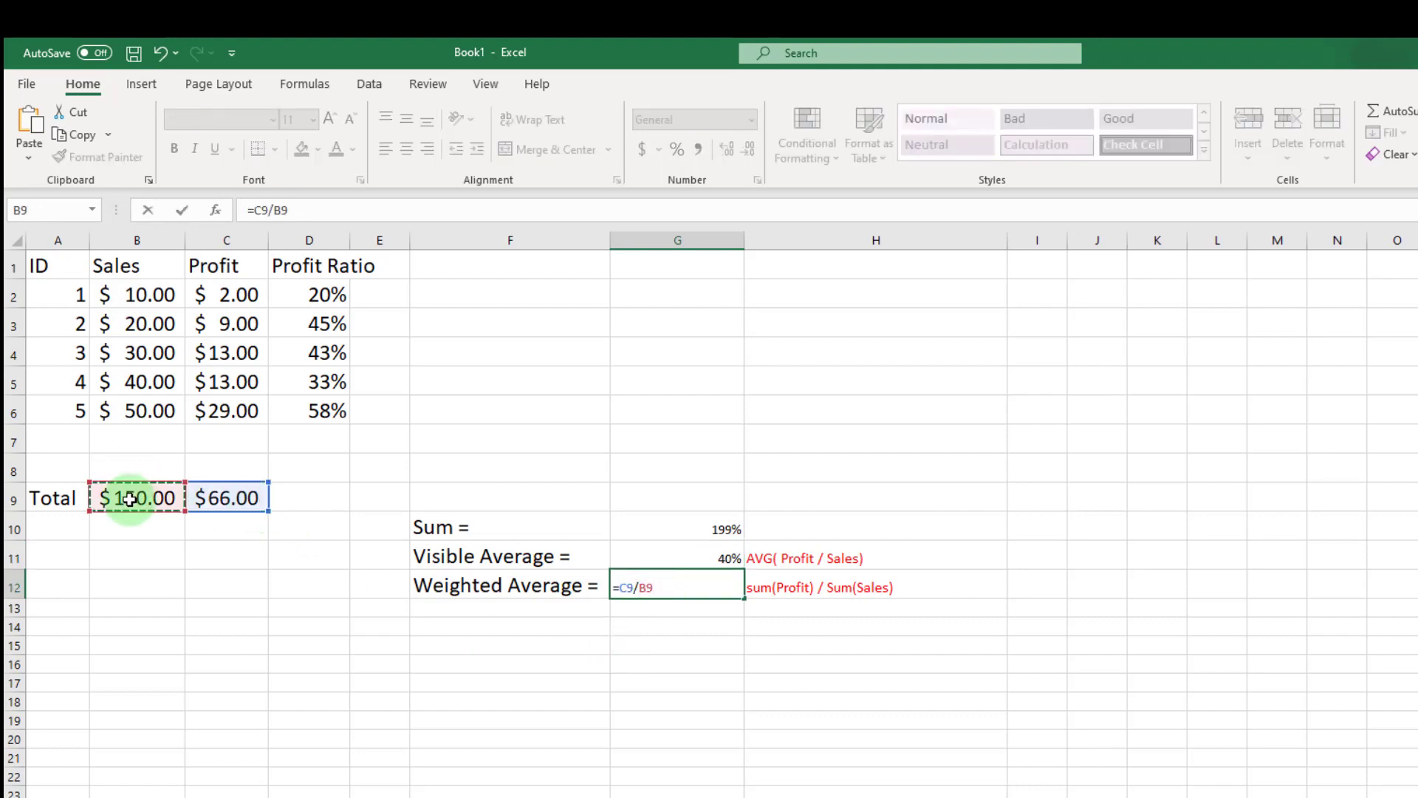
key(Return)
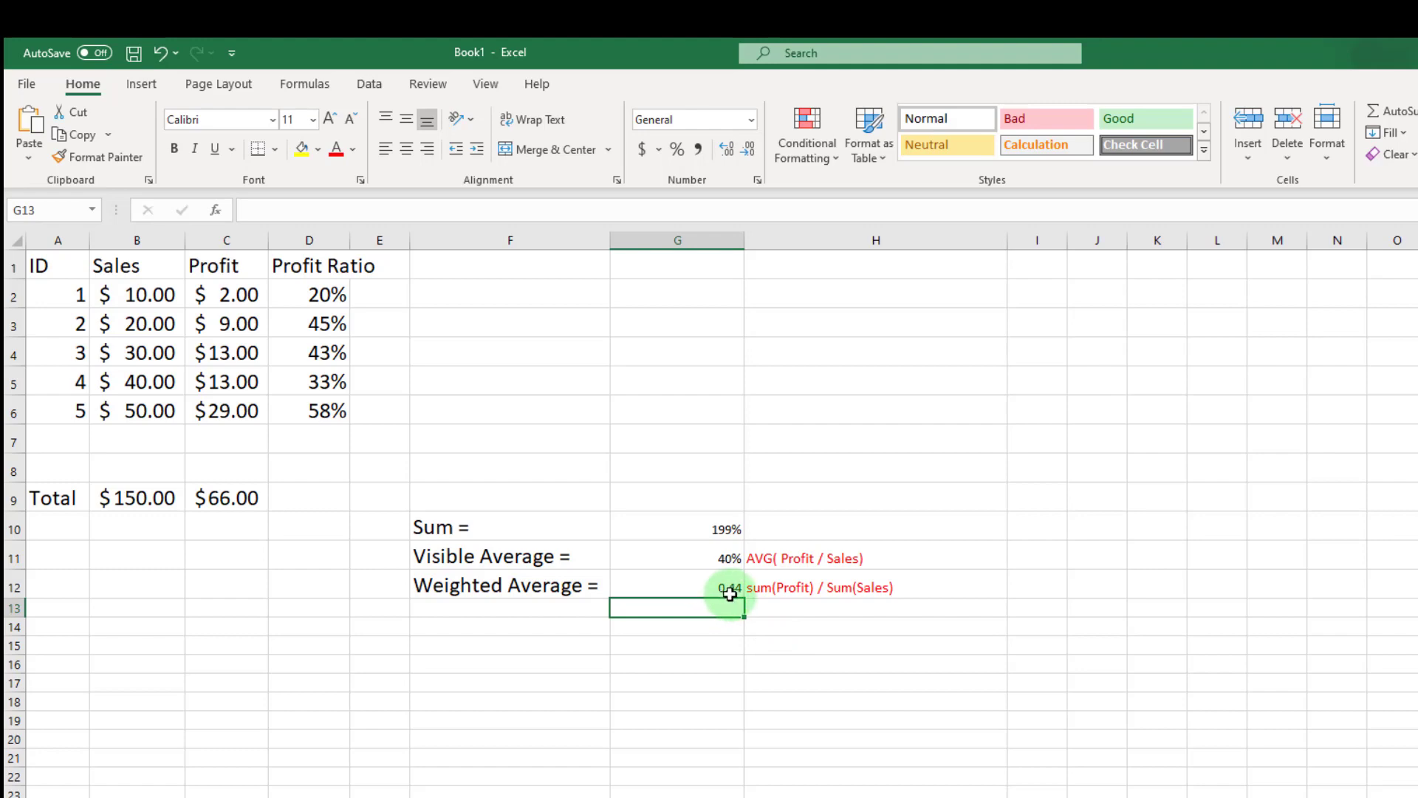
Set the Sales value of ID 1 to 100 and its Profit value to 20.
double_click(175, 299)
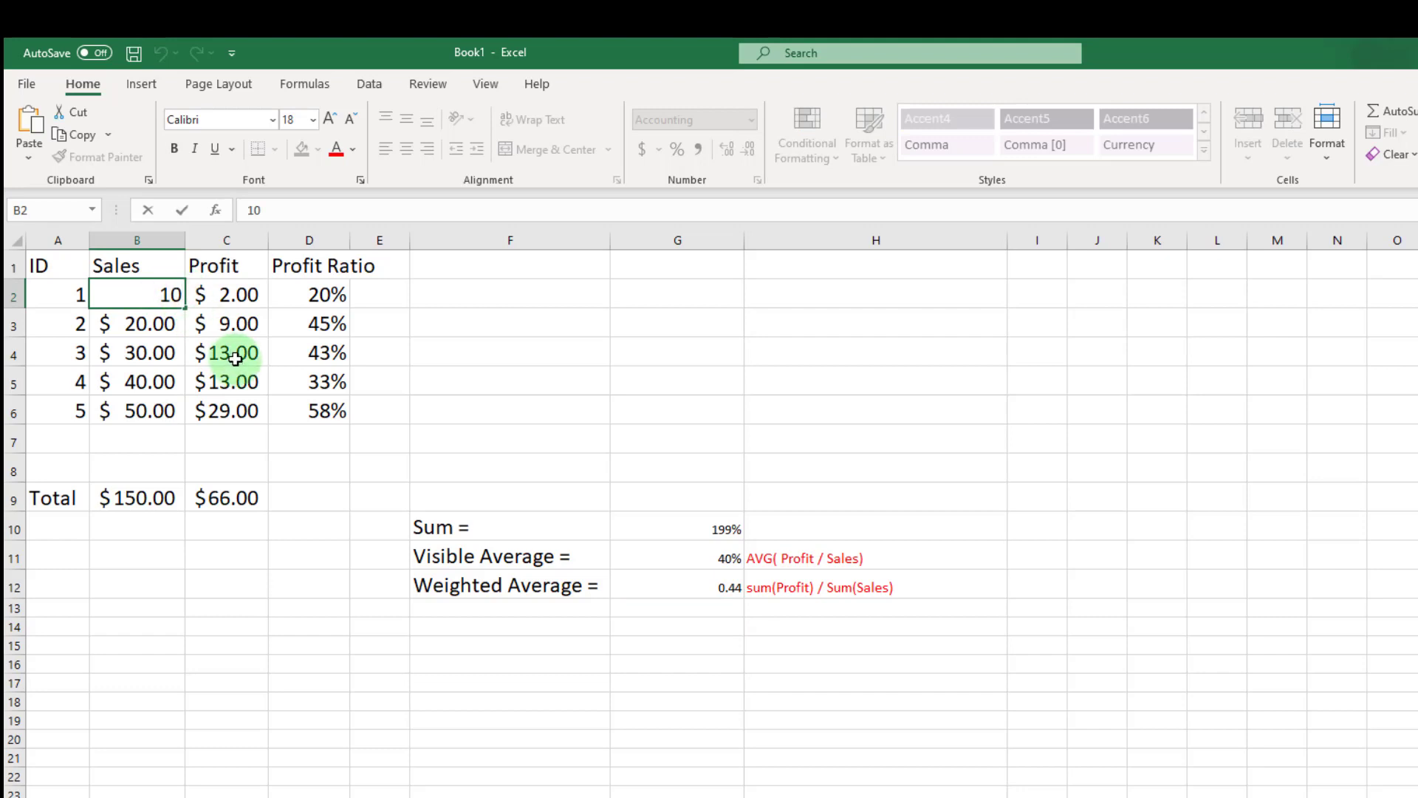
text(0)
click(254, 292)
double_click(232, 298)
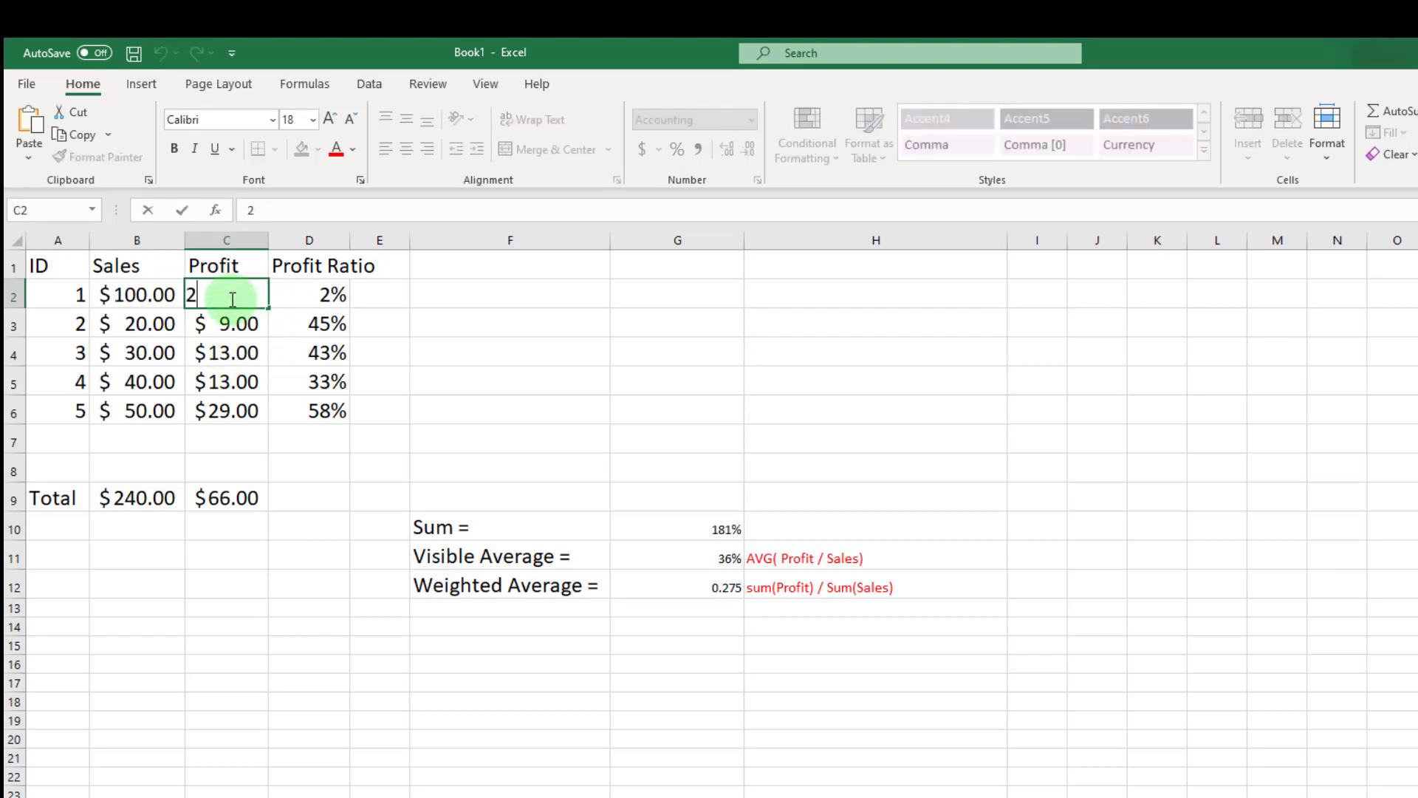
text(0)
click(376, 468)
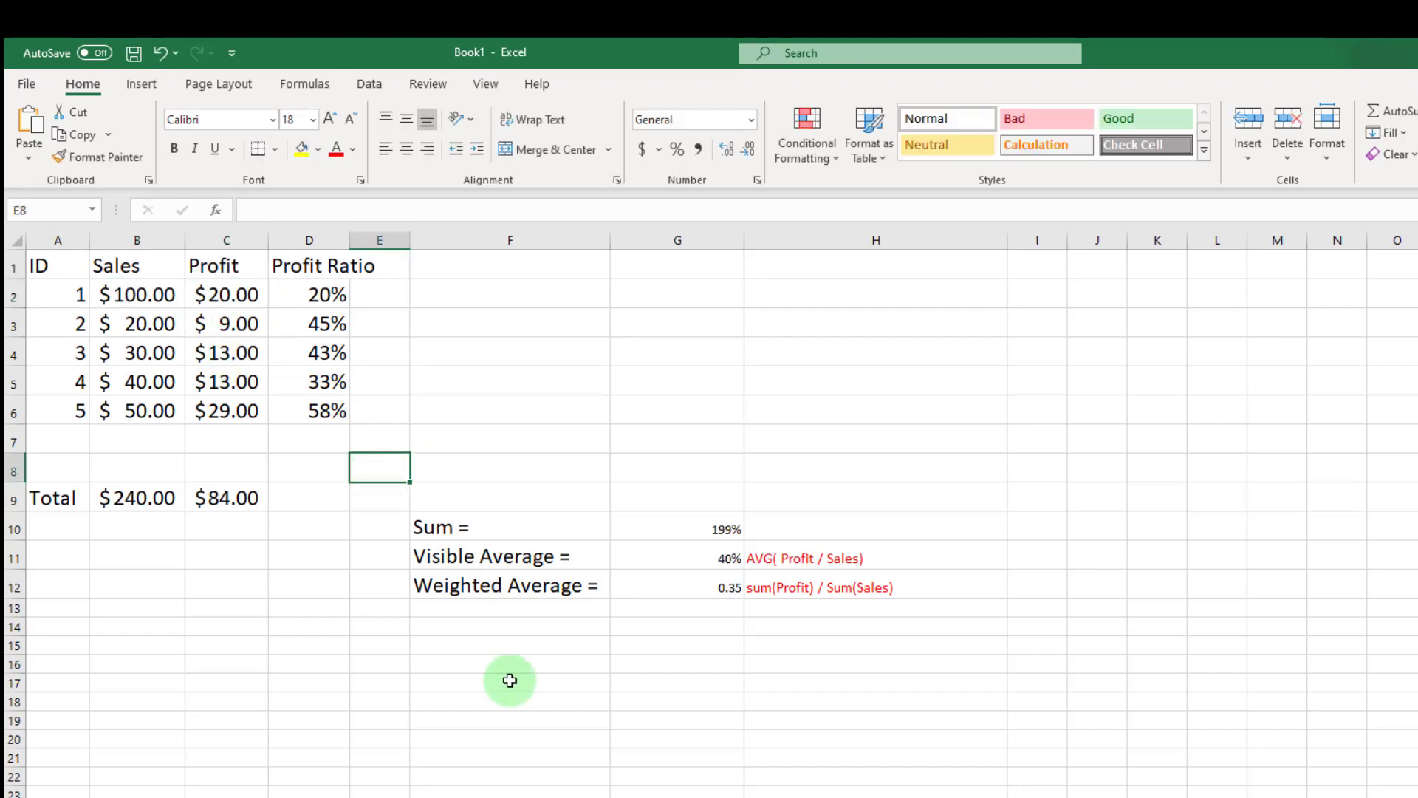
Check the weighted average formula in G12 against the Sales and Profit values of ID 1 in B2:C2.
click(677, 586)
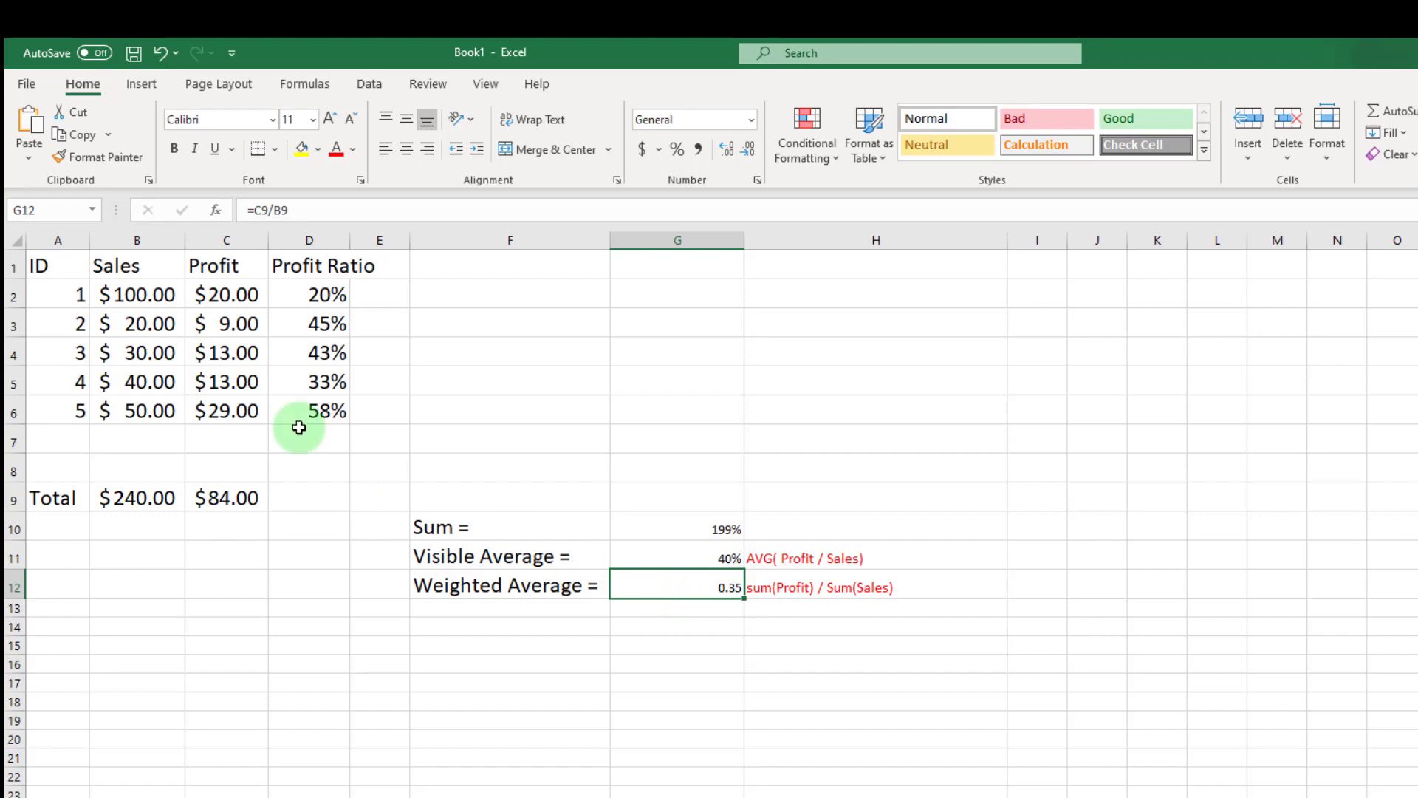
drag(148, 293, 230, 293)
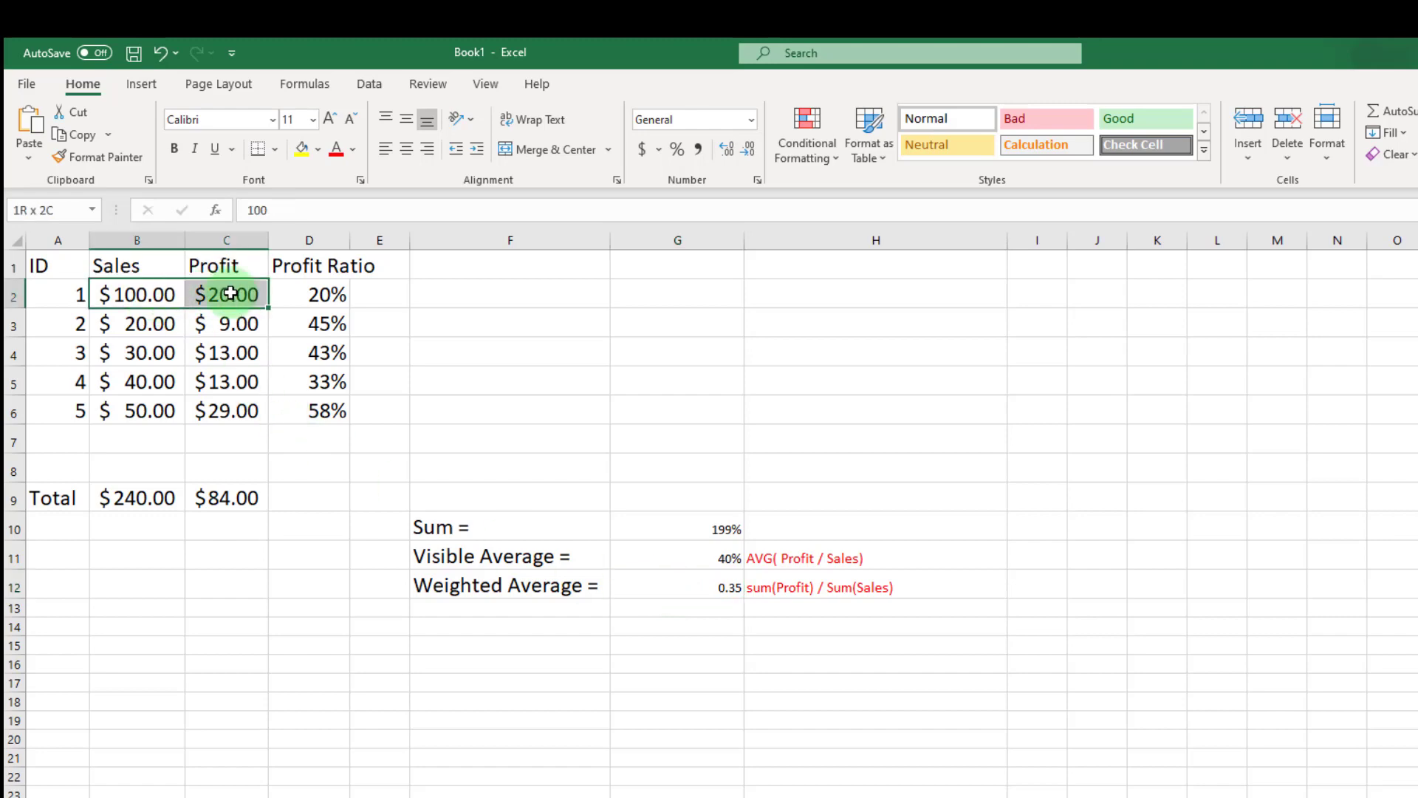
drag(231, 293, 230, 293)
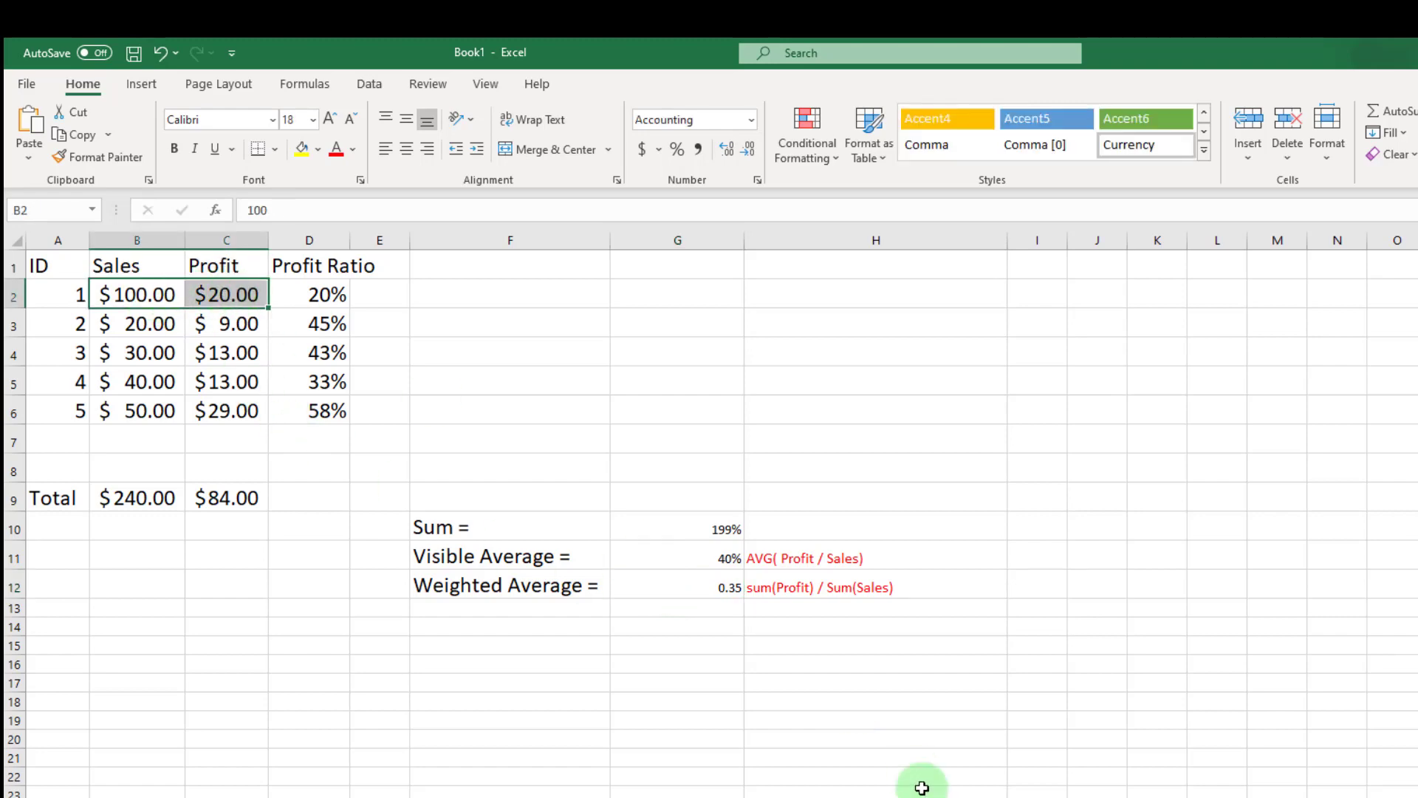
Switch to Tableau and change the aggregation of Profit Ratio (Row) on the Ratio Row VS Agg (2) sheet to Average.
click(800, 793)
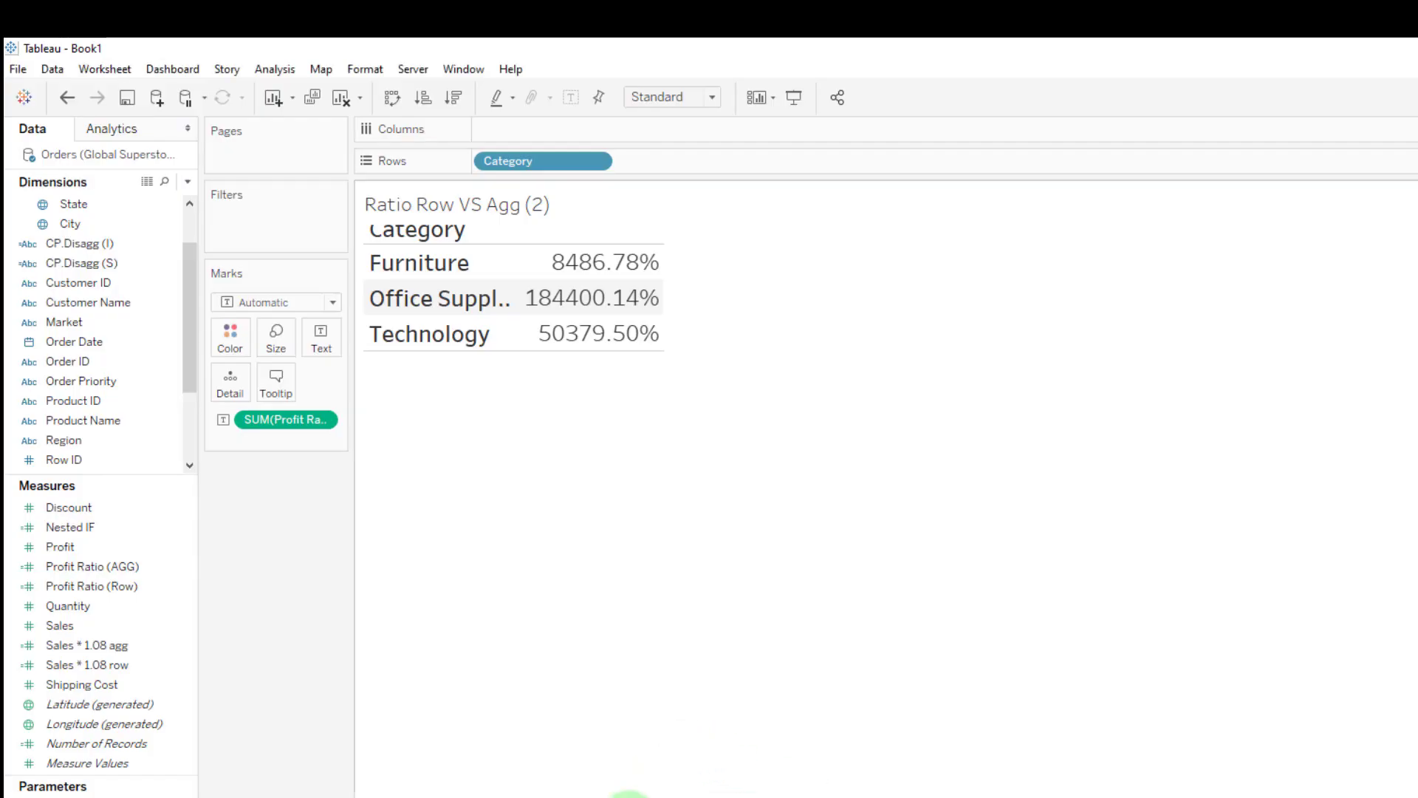
click(327, 419)
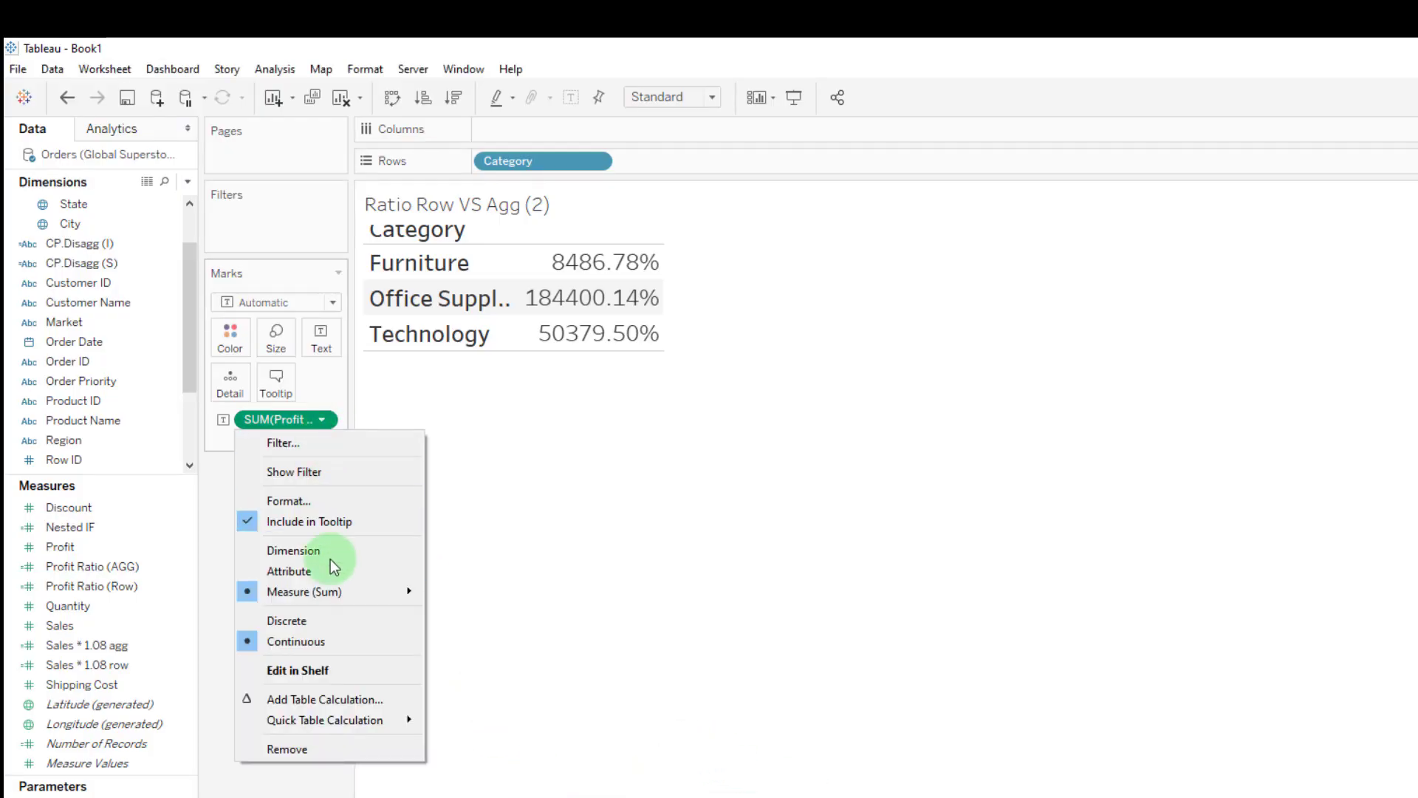
mouse_move(331, 584)
click(467, 588)
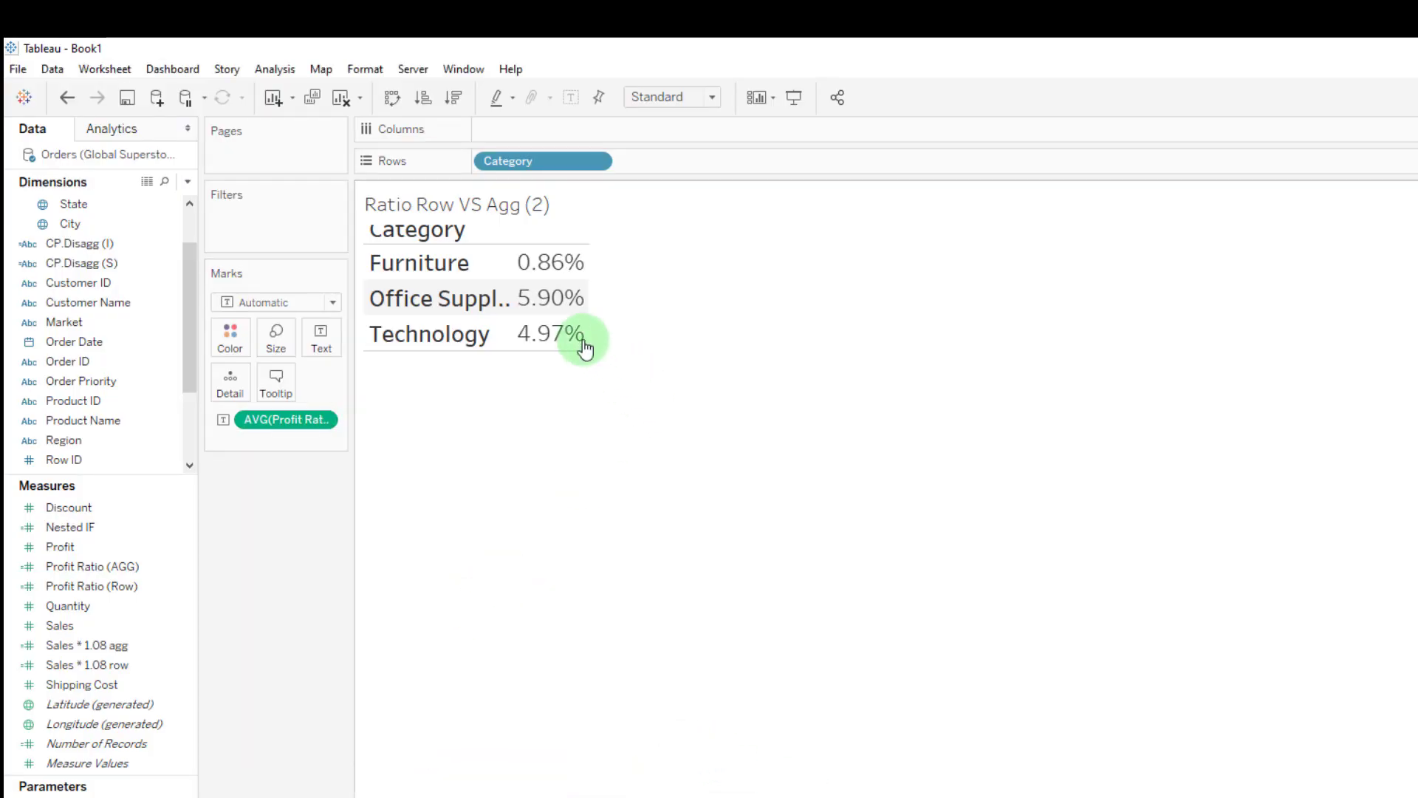
mouse_move(568, 353)
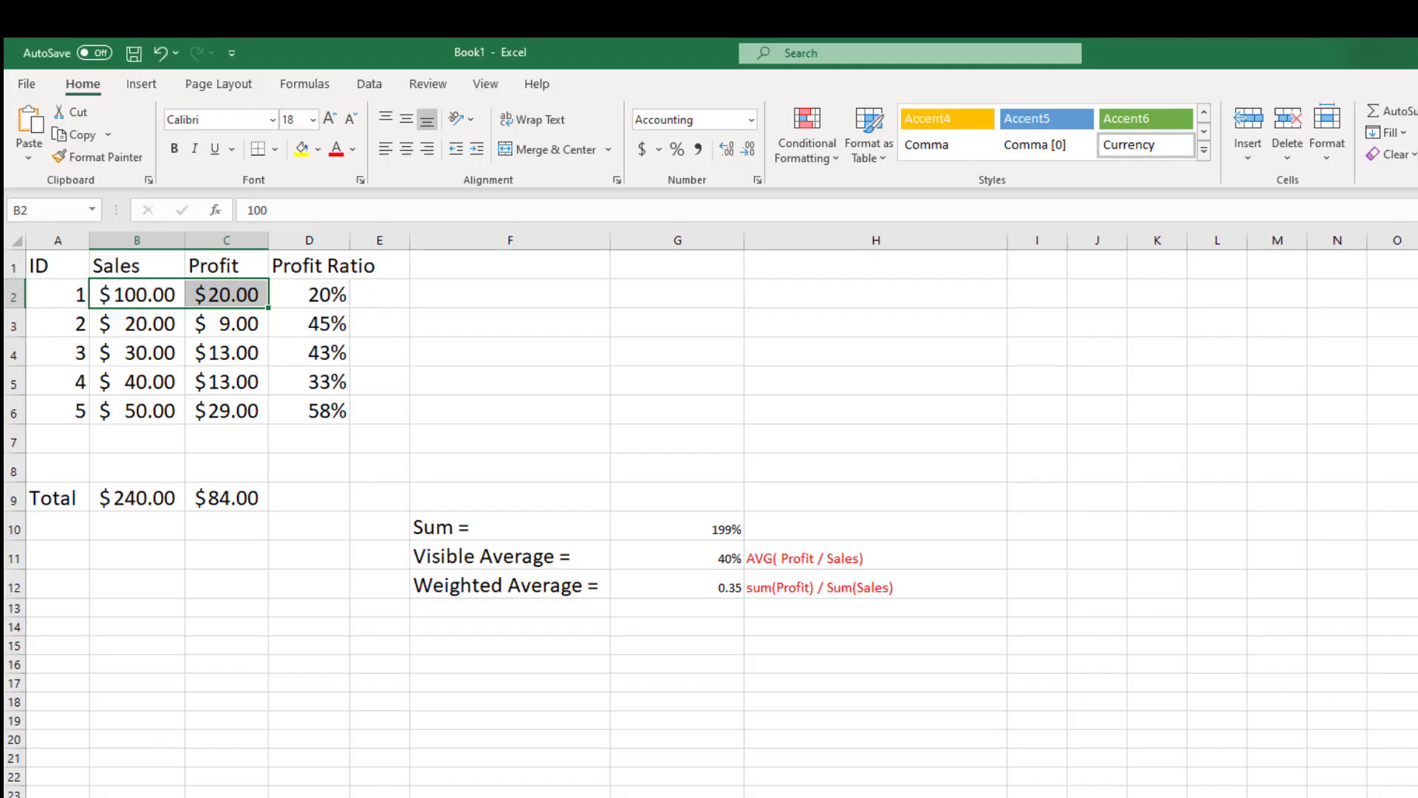
In the Excel workbook, examine the visible average formula in G11 and the row-by-row sales, profit and profit ratio values behind it.
click(627, 758)
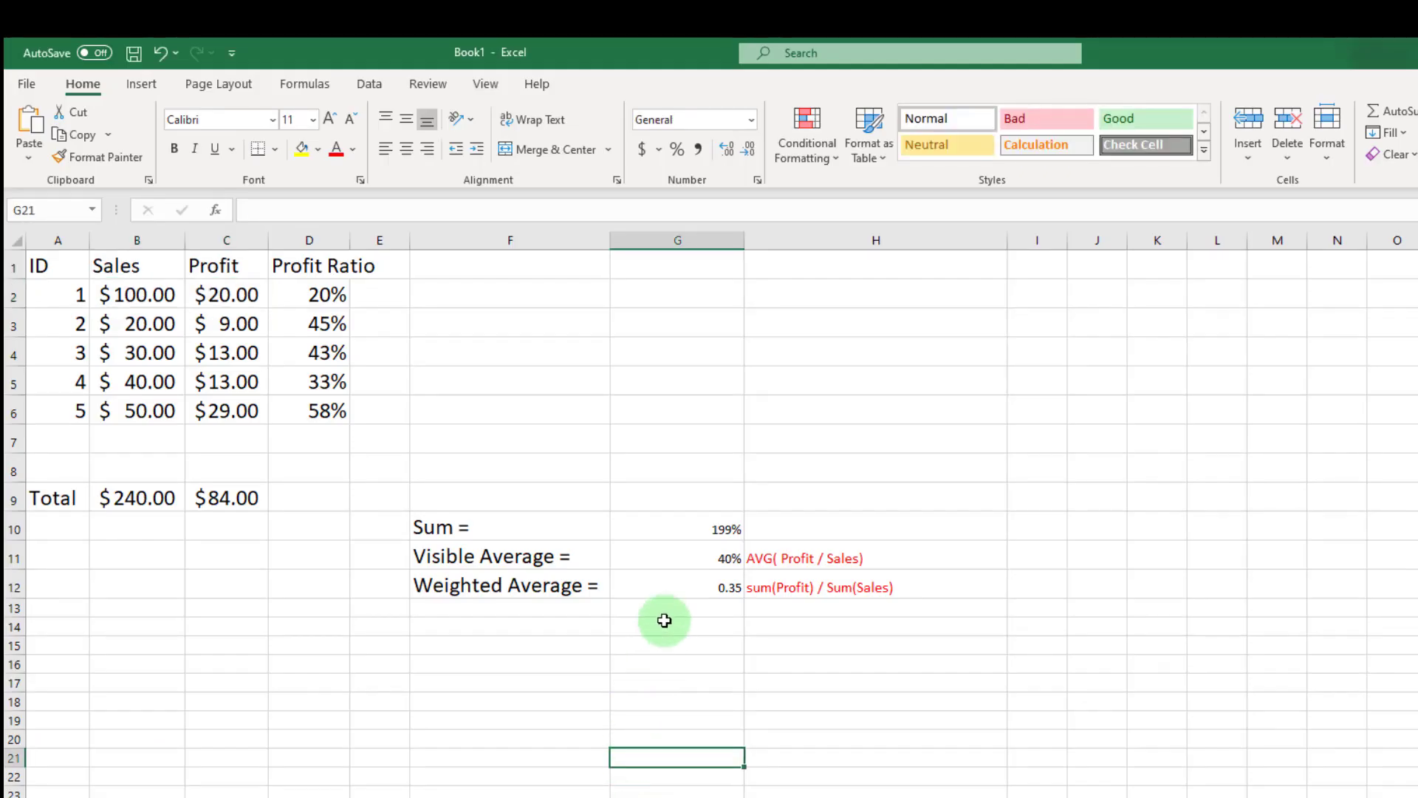
click(685, 556)
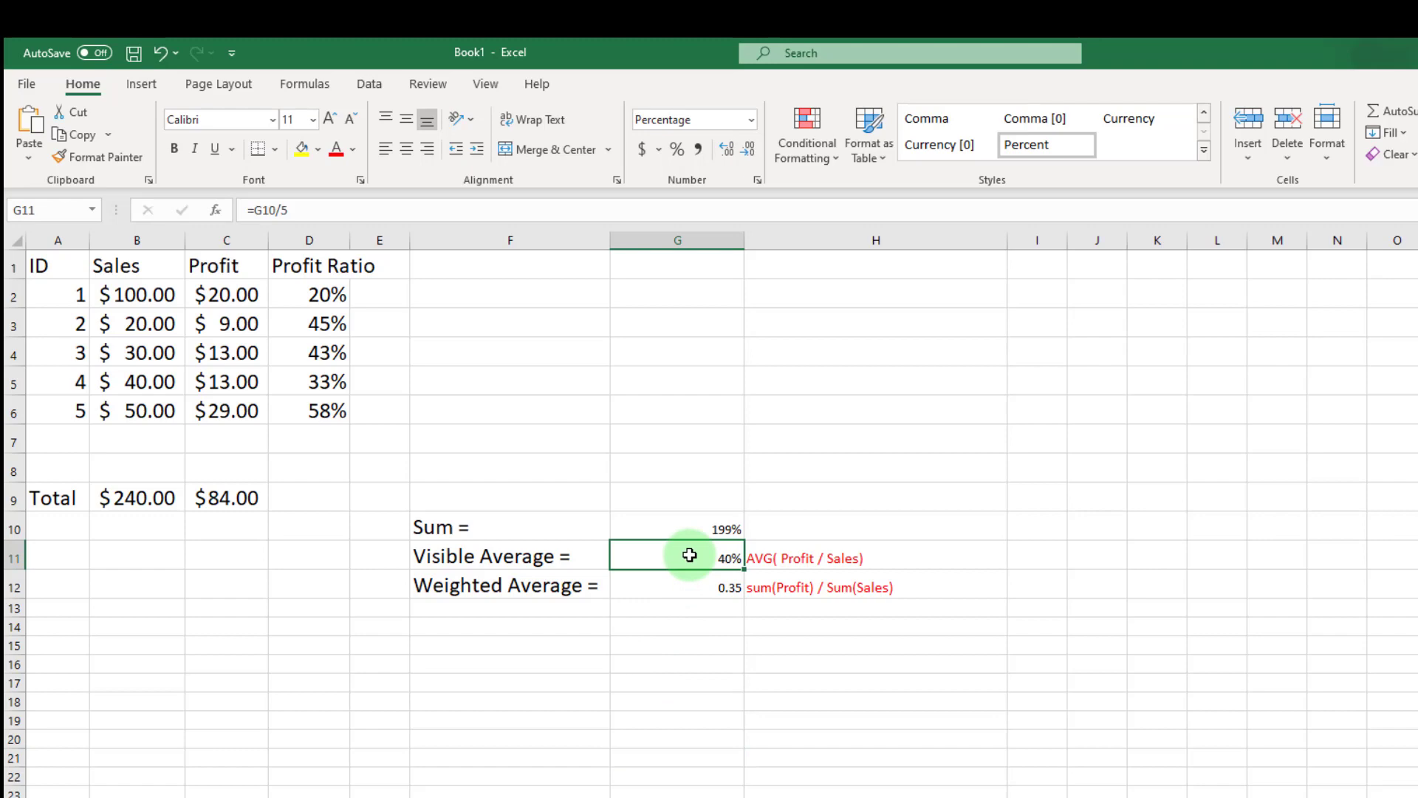
drag(129, 294, 270, 297)
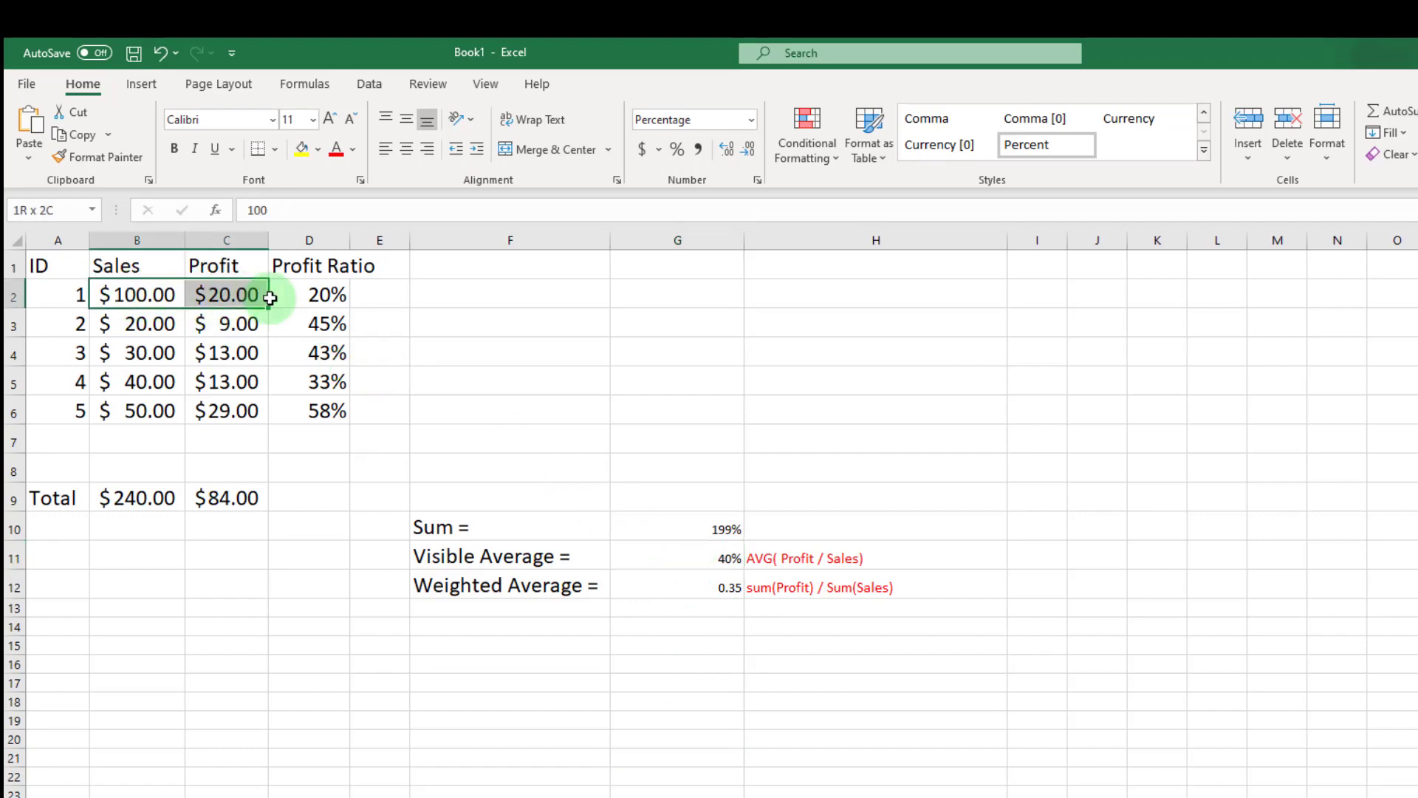
drag(145, 323, 310, 323)
click(162, 352)
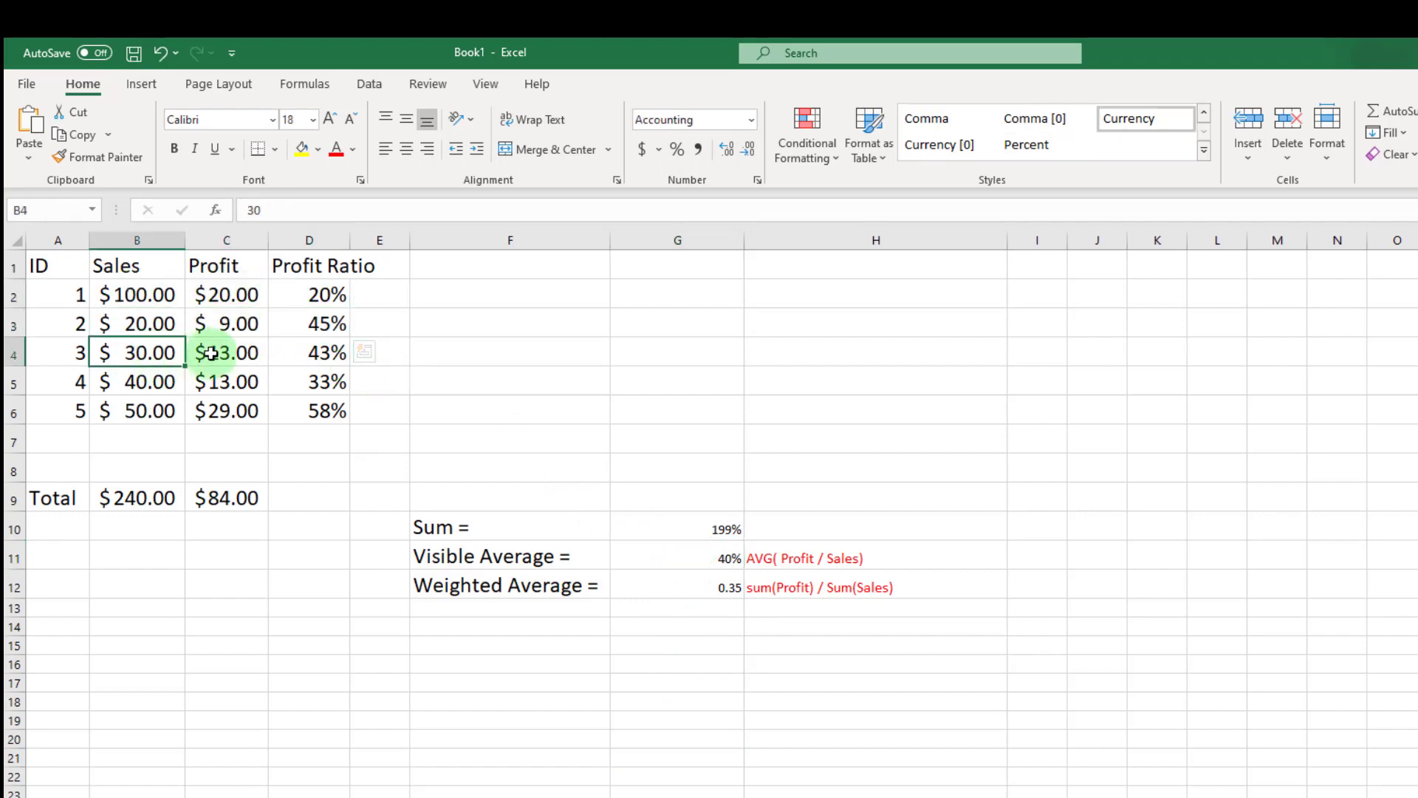
drag(211, 353, 294, 354)
drag(136, 410, 329, 410)
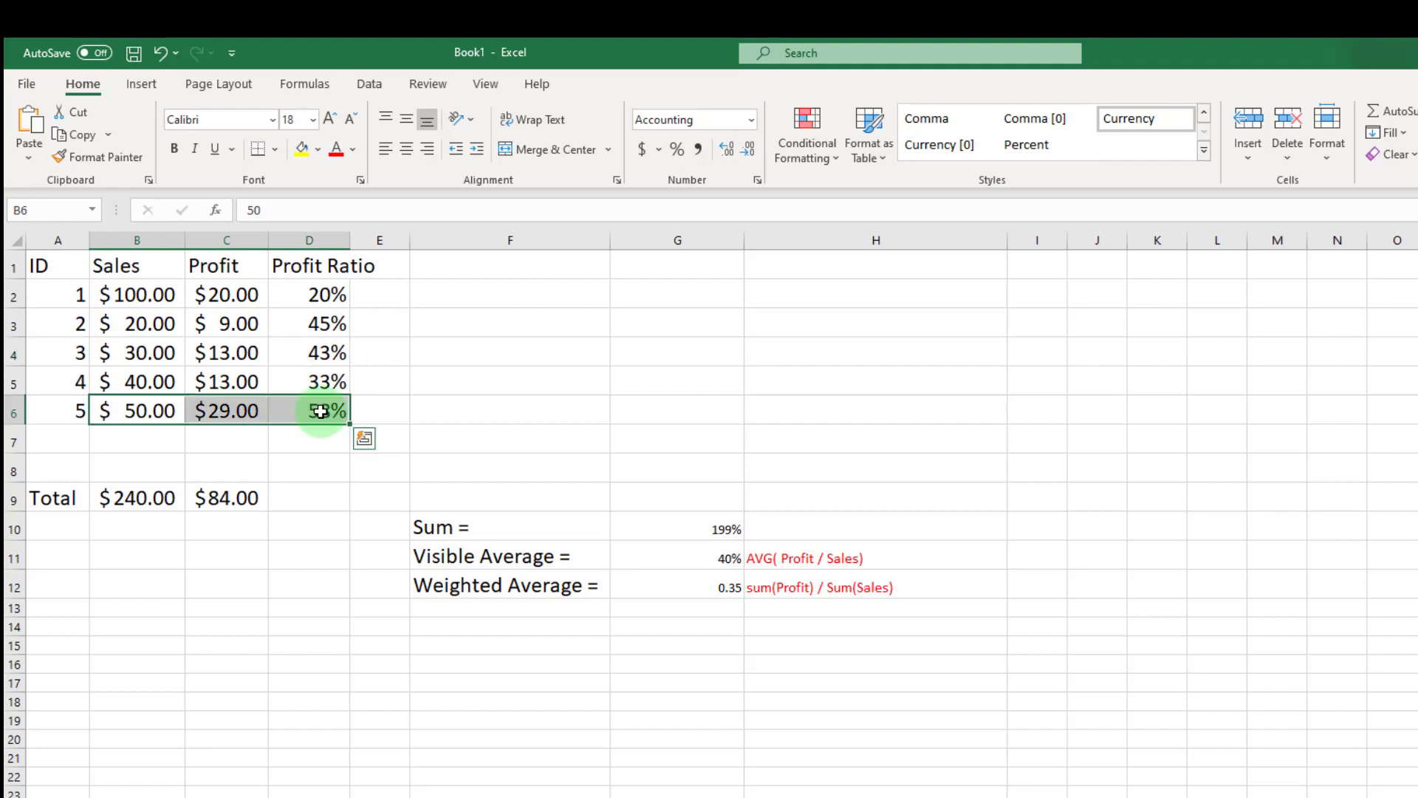
Compare the sum, visible average and weighted average formulas in G10, G11 and G12.
click(720, 531)
click(702, 558)
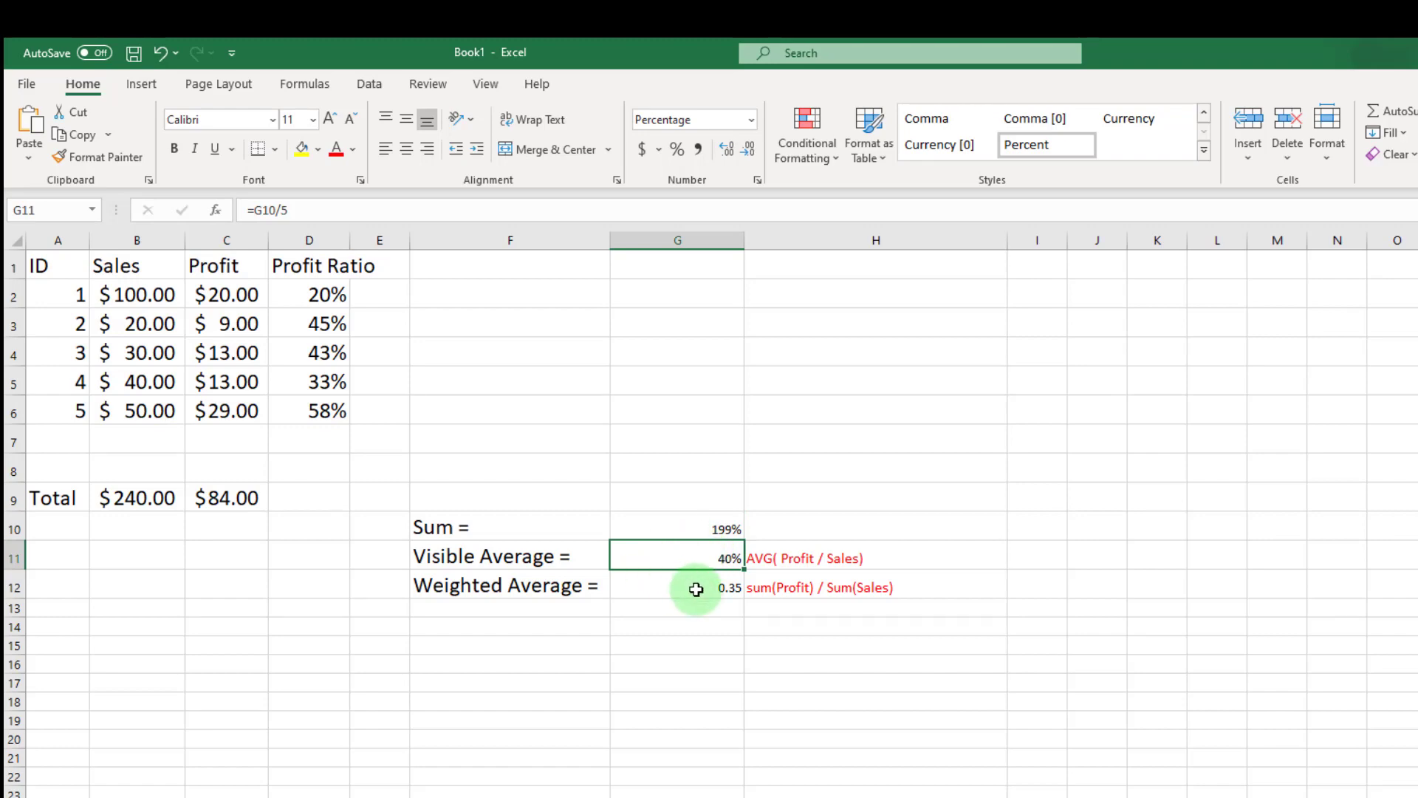
click(695, 586)
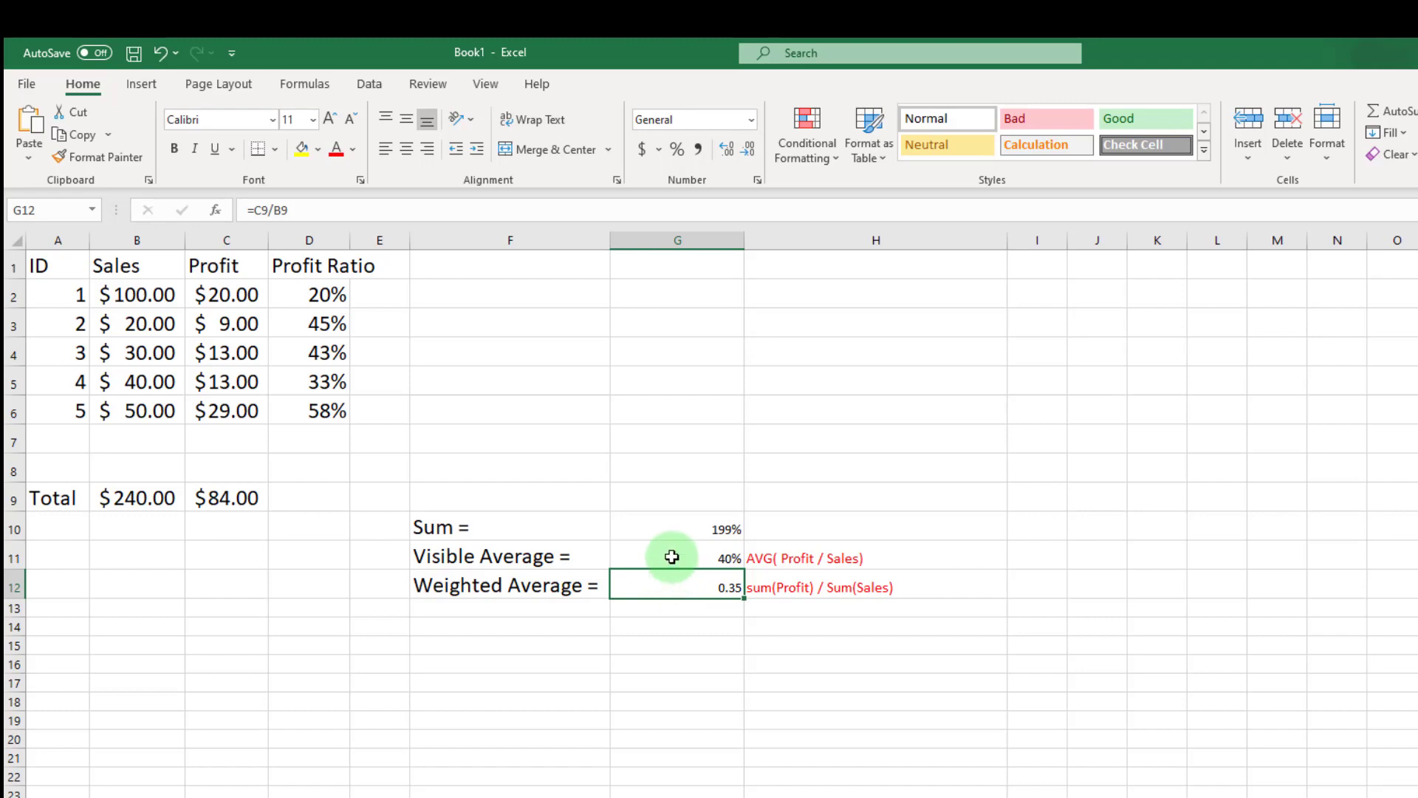
click(672, 556)
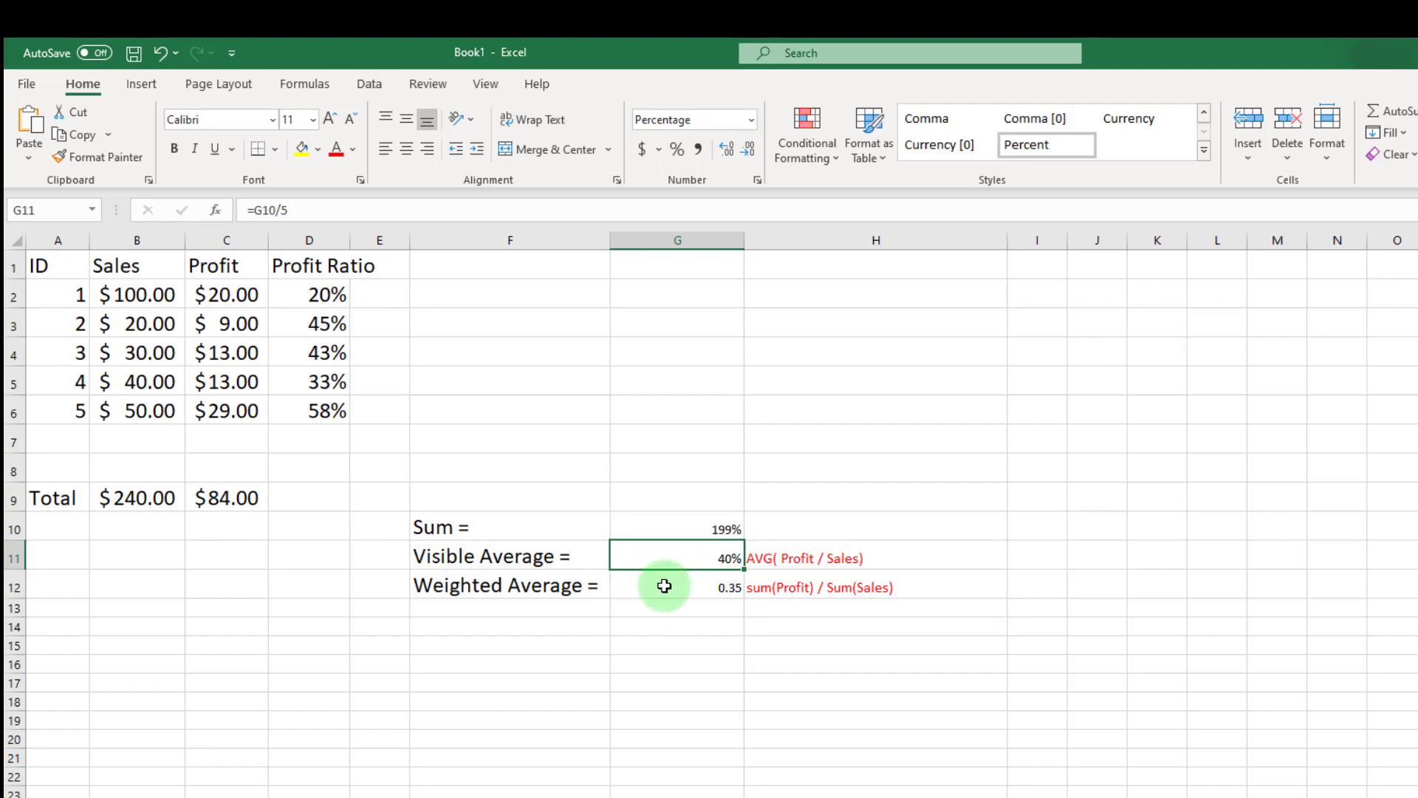
click(690, 584)
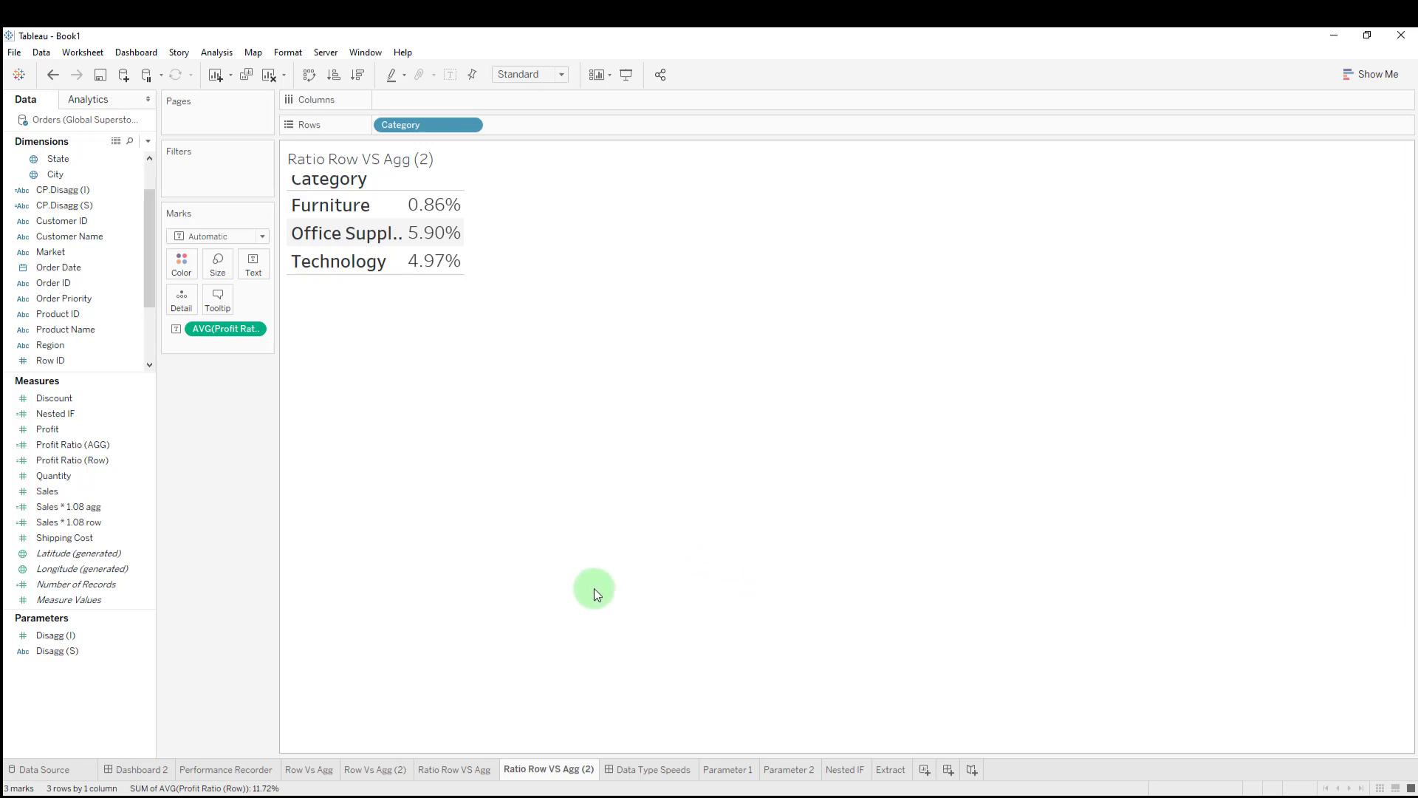
Review the Data Type Speeds dashboard in Tableau and locate the Region and Sub-Category dimensions on the Parameter 1 sheet.
click(665, 771)
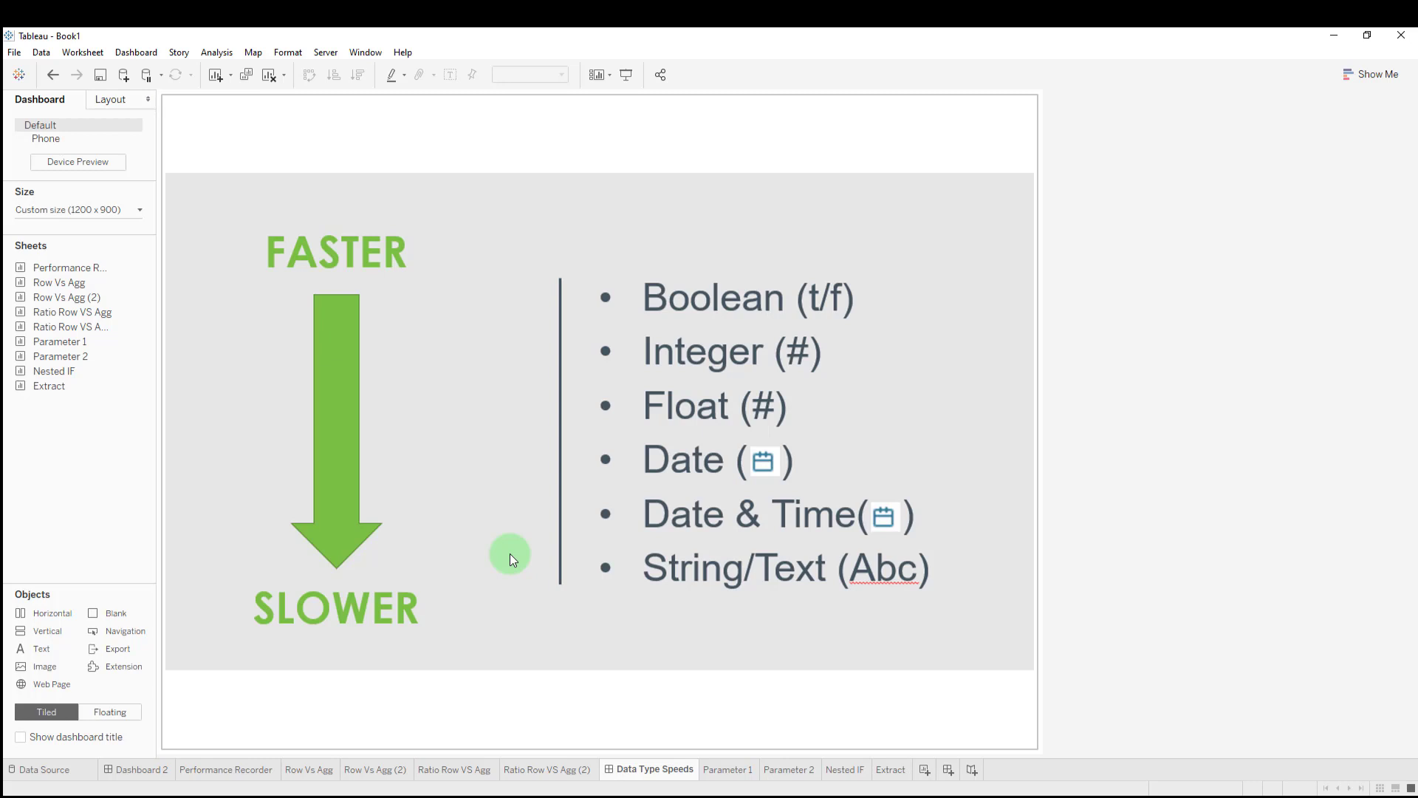
click(727, 768)
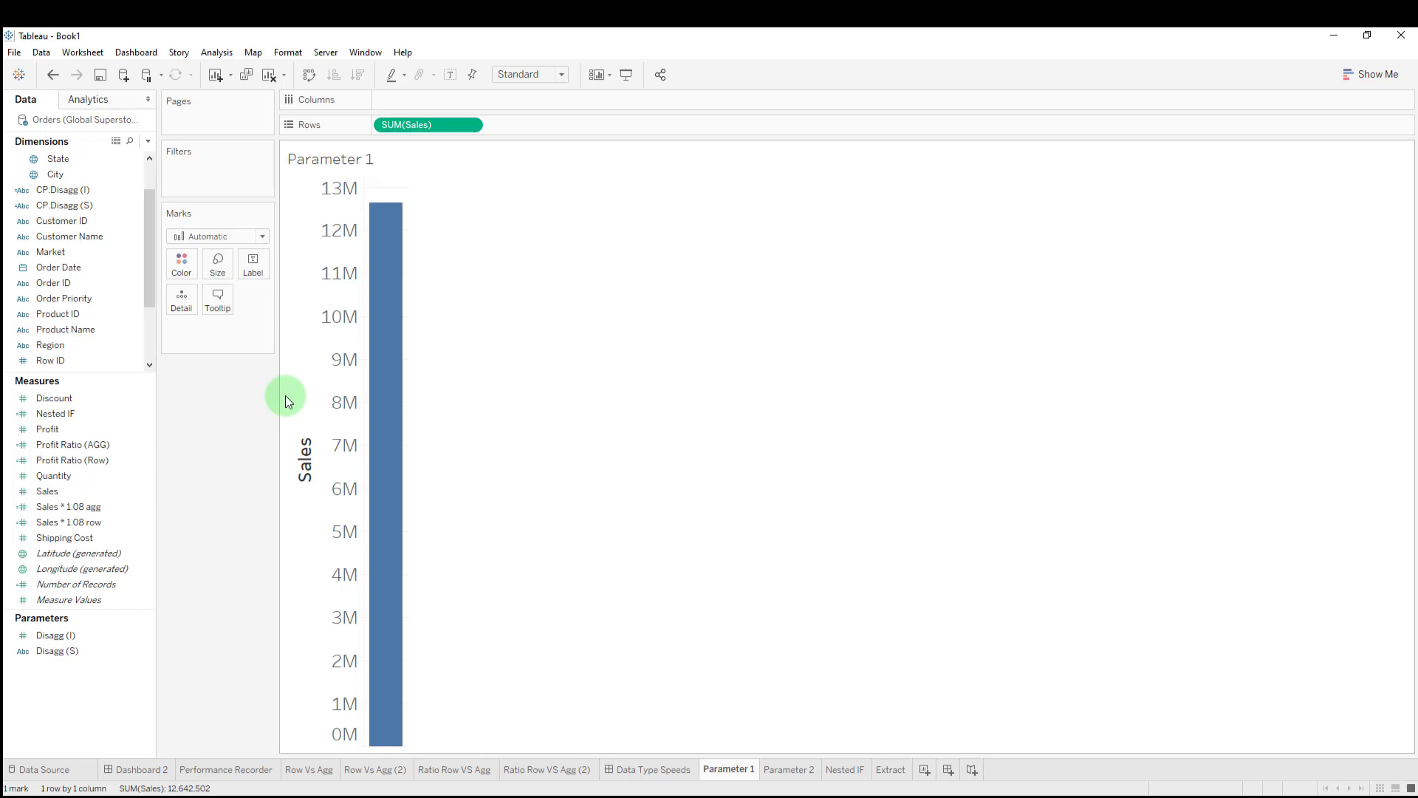
click(52, 345)
scroll(74, 343, down, 2)
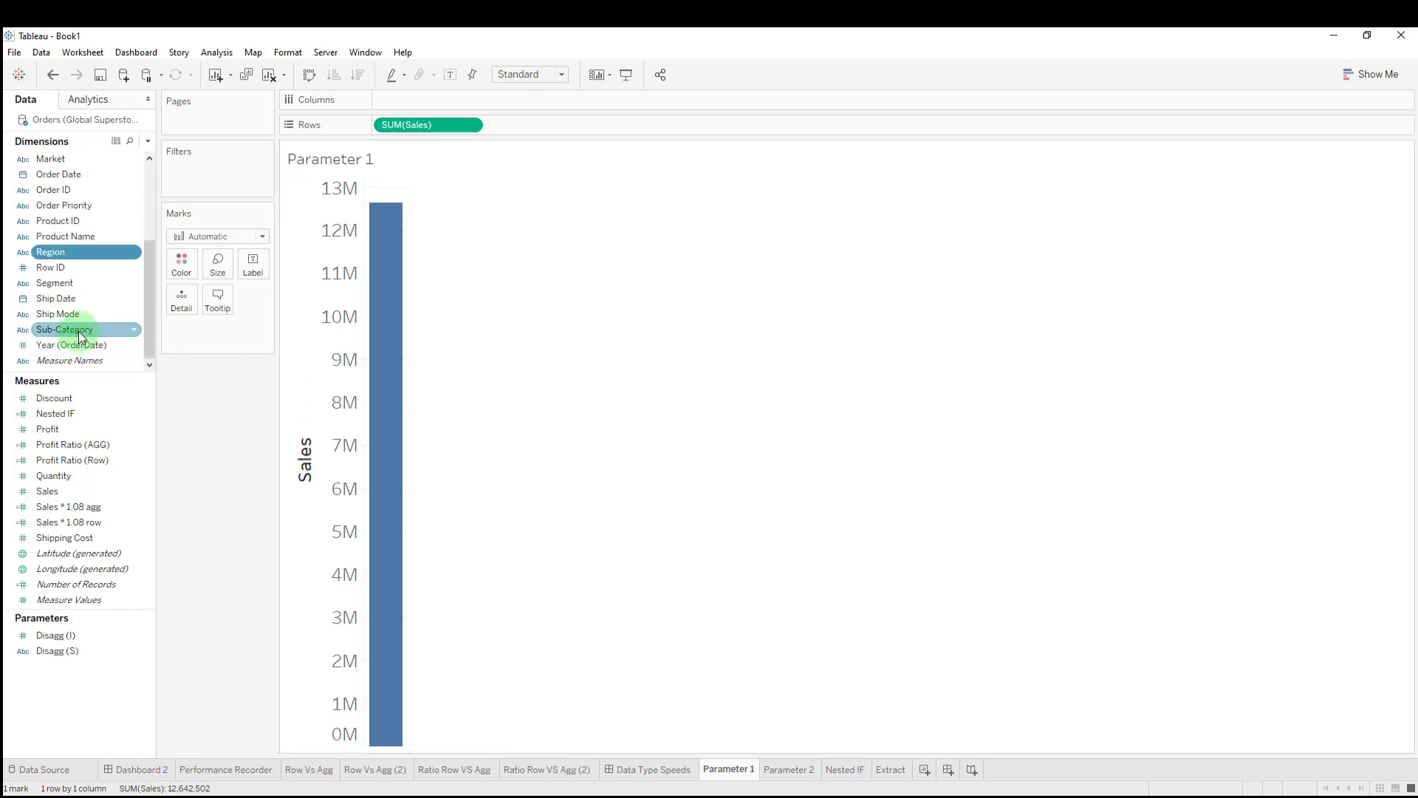
Inspect the data types and value lists of the parameters Disagg (S) and Disagg (I), leaving their settings unedited.
right_click(65, 652)
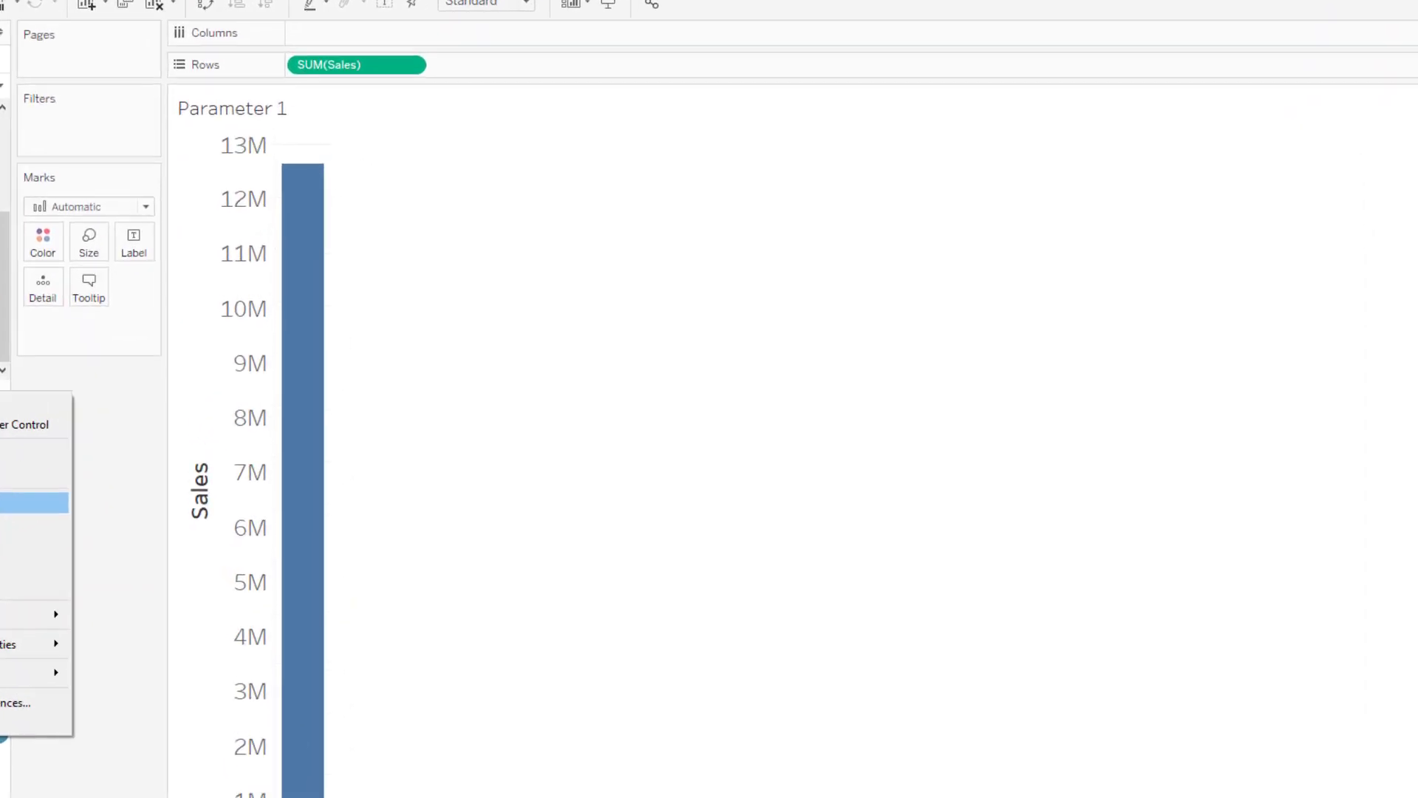
click(101, 469)
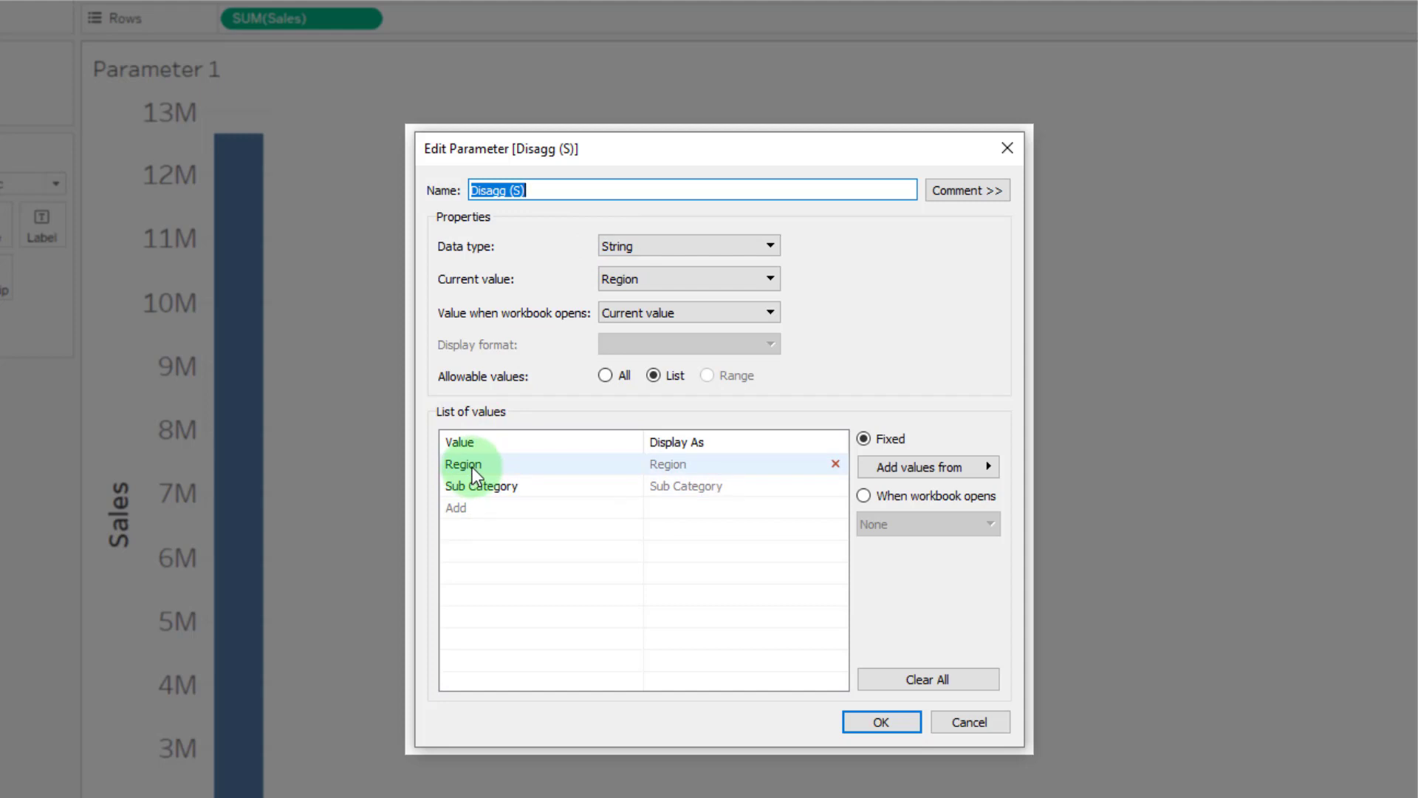
click(911, 728)
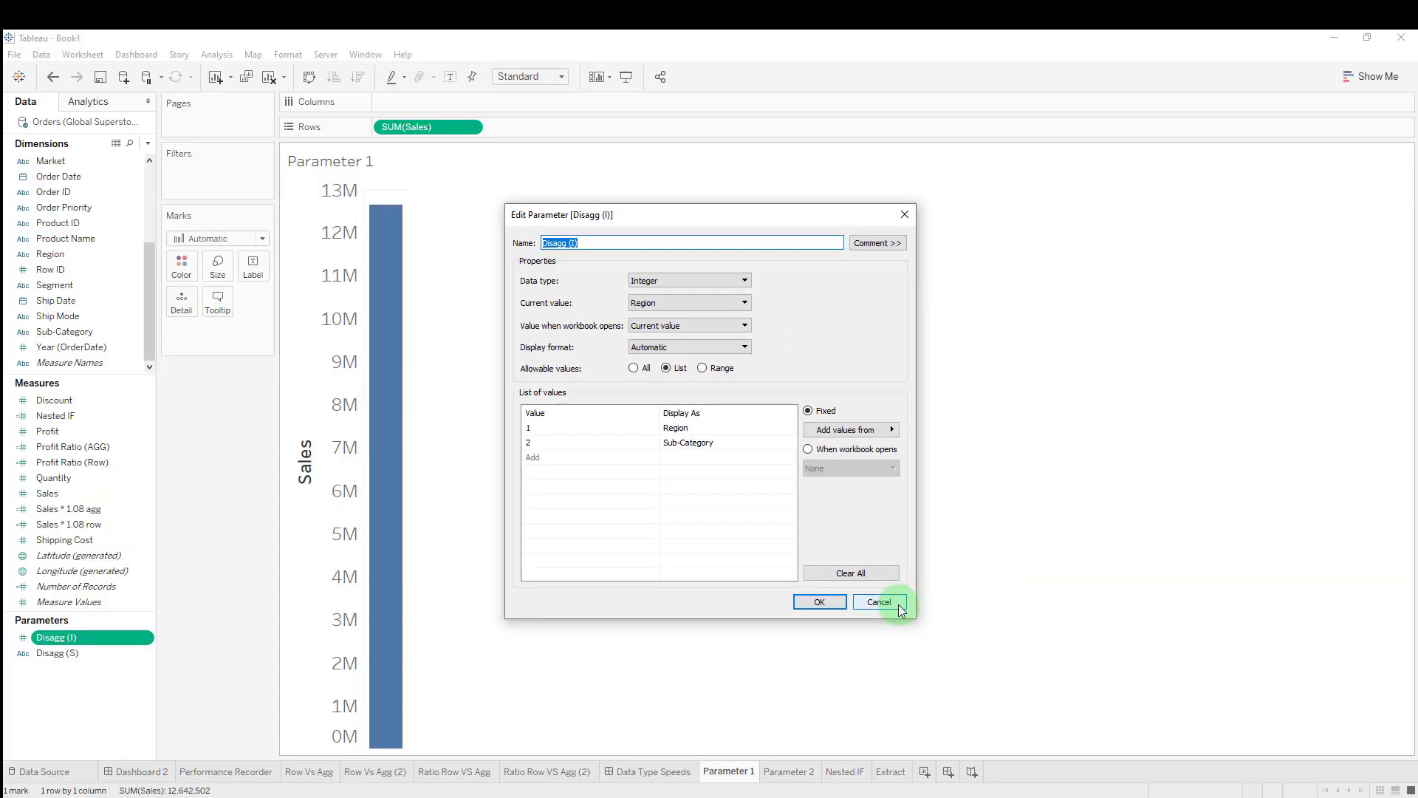
click(900, 609)
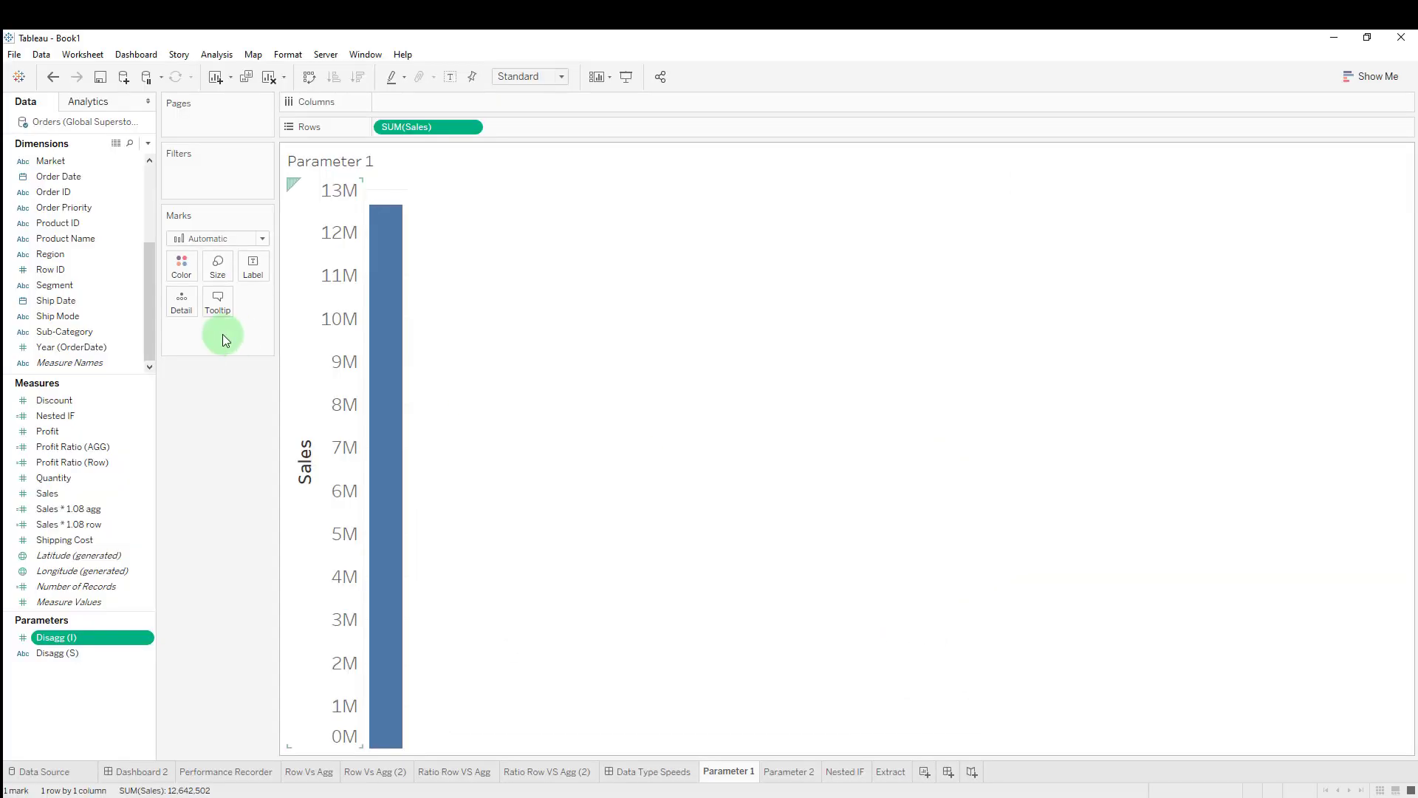
Inspect the CASE formula of the calculated field CP.Disagg (I) and its integer conditions, keeping it unedited.
scroll(107, 317, up, 3)
right_click(75, 240)
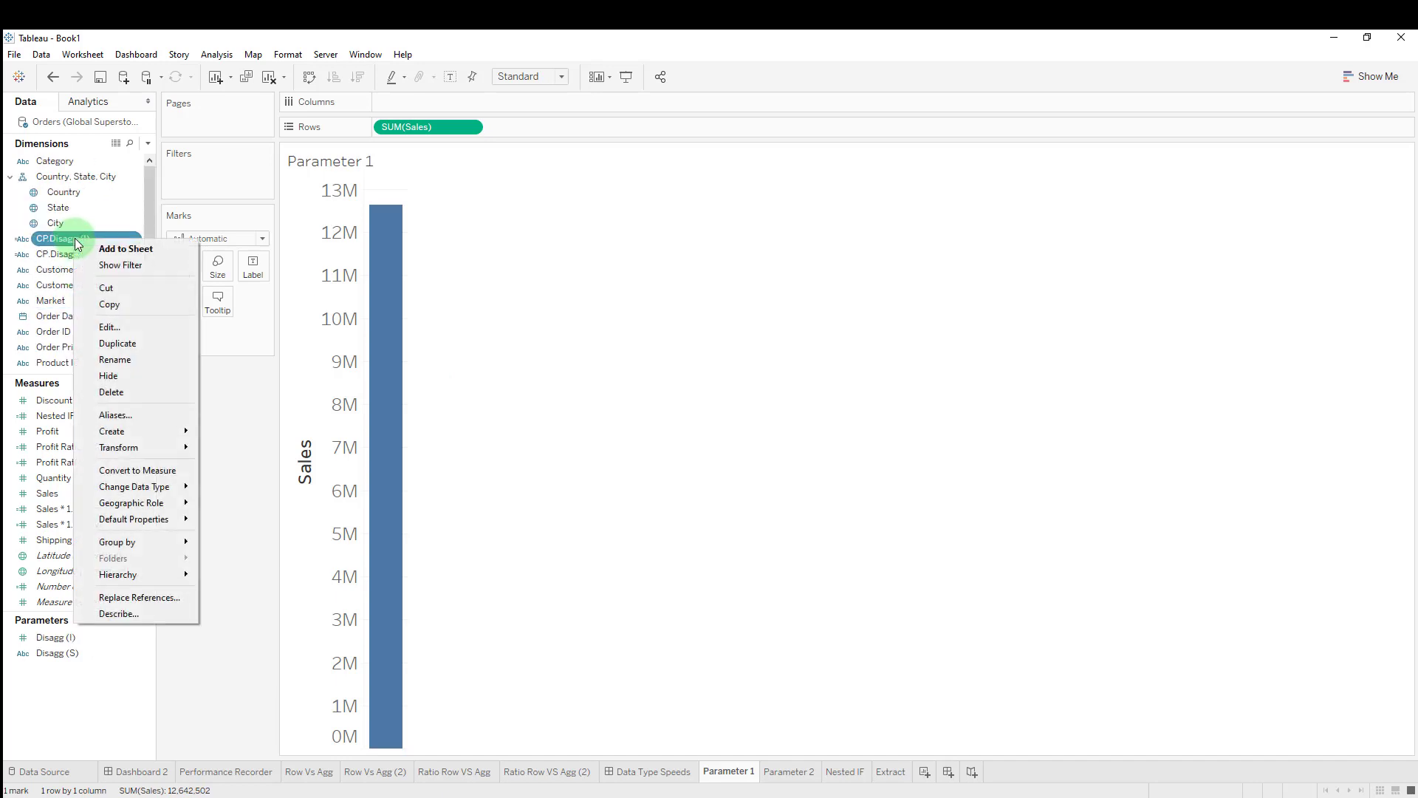
click(127, 322)
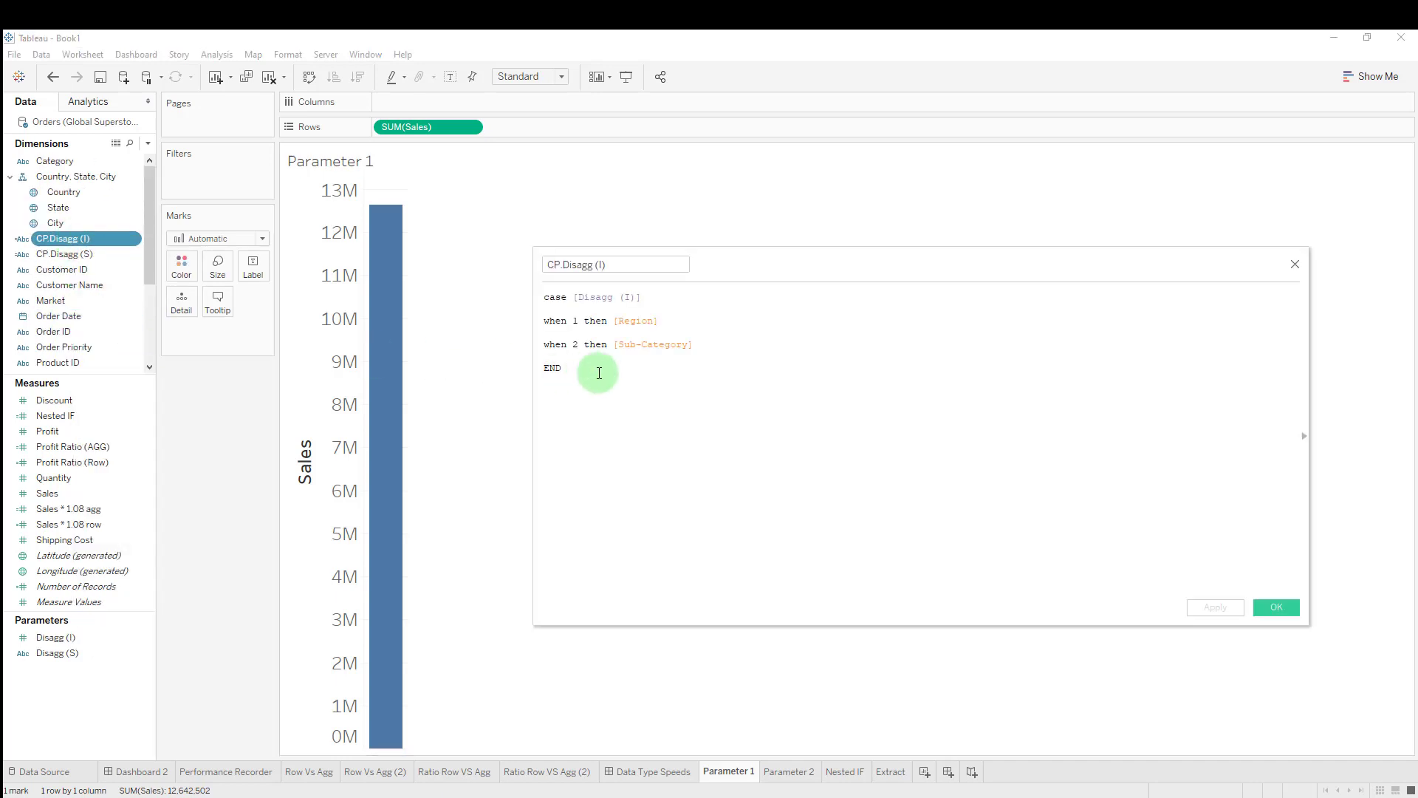
scroll(621, 373, up, 4)
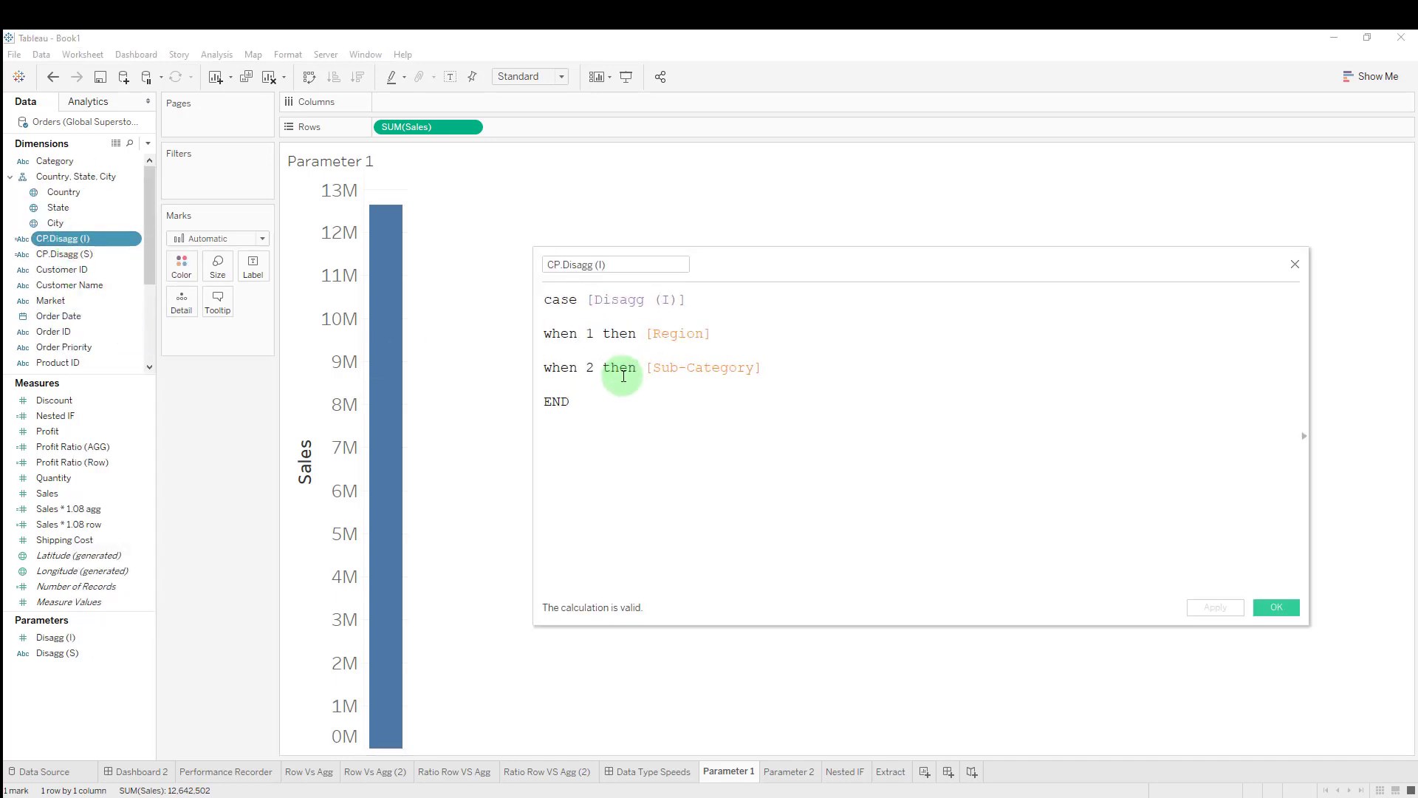
double_click(600, 344)
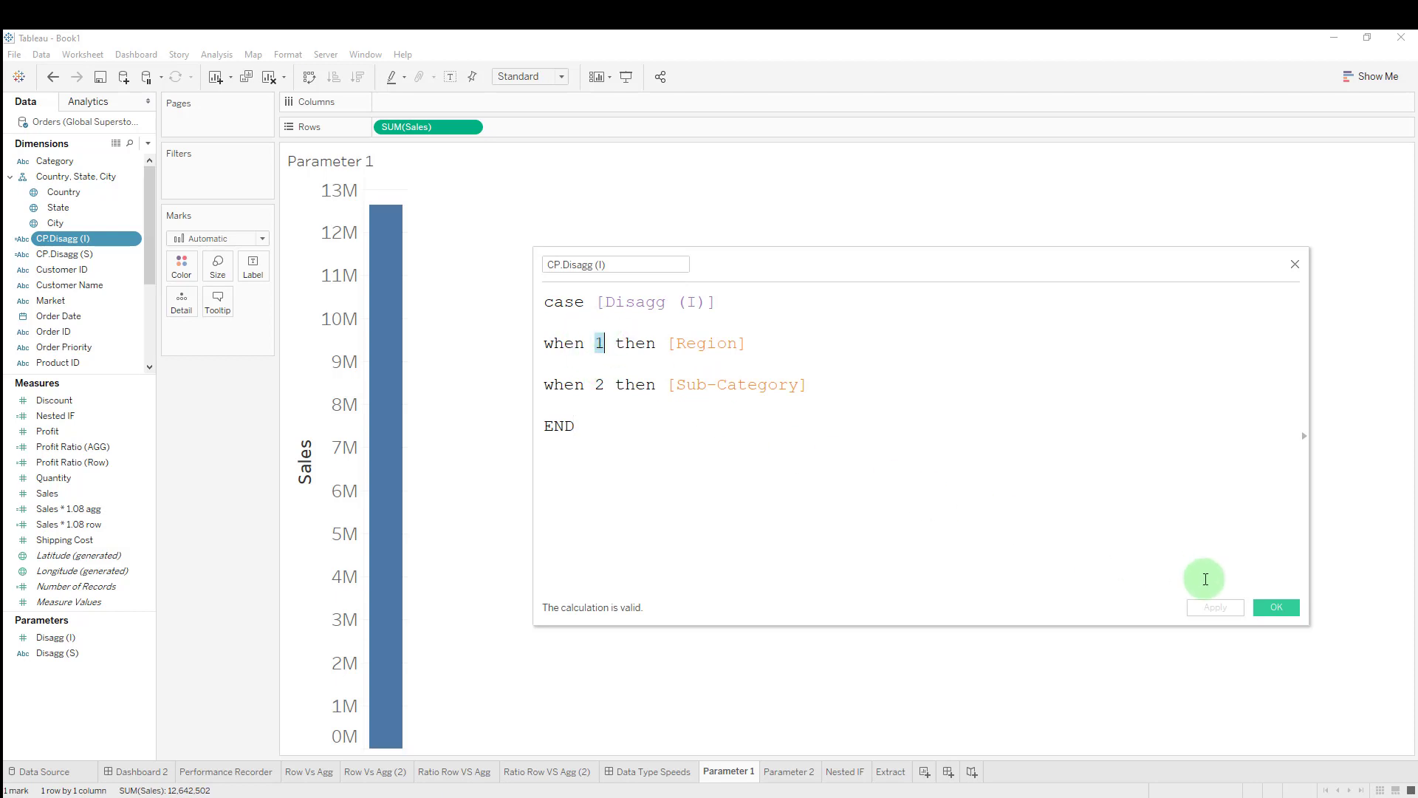
click(1276, 606)
Inspect the CASE formula of the calculated field CP.Disagg (S) and its string conditions, keeping it unedited.
right_click(96, 250)
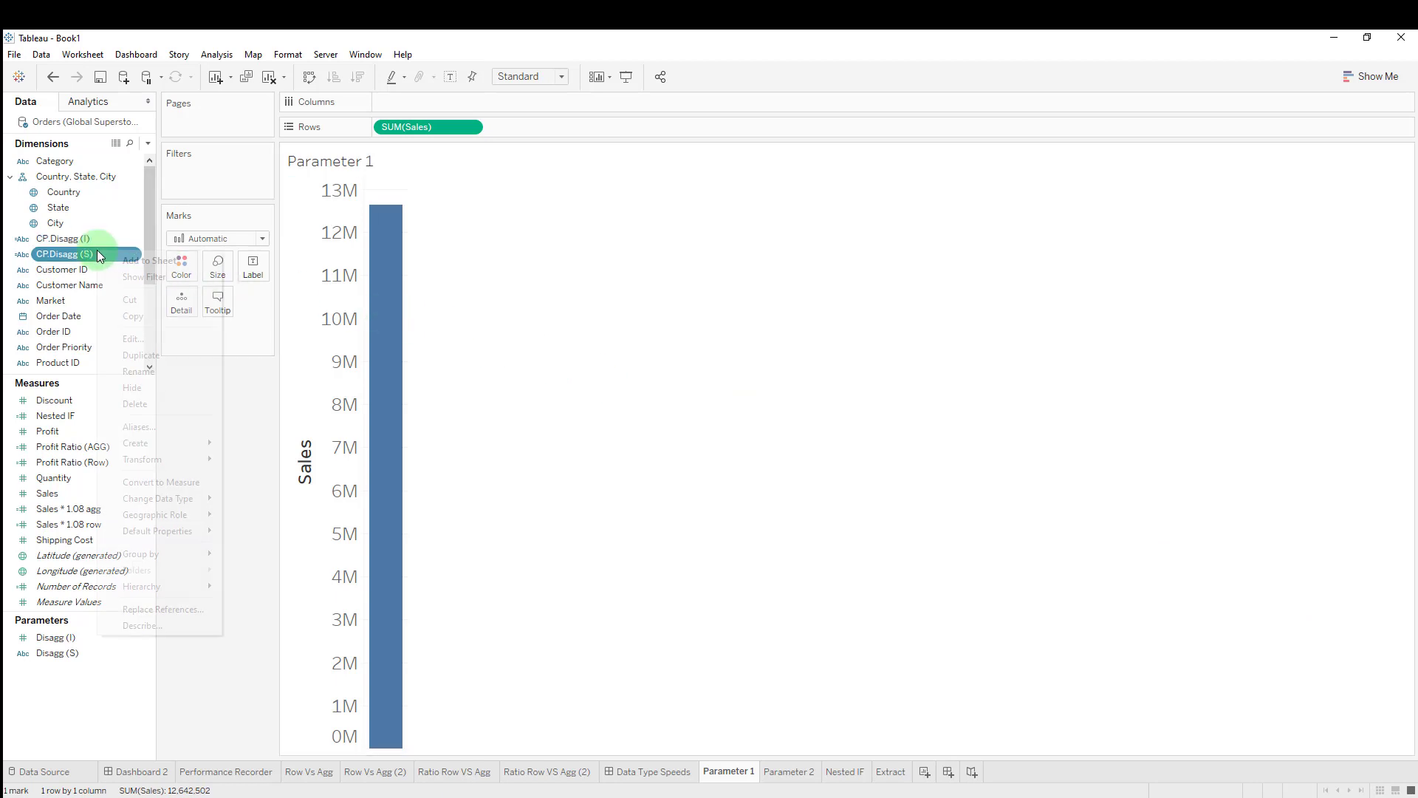
click(134, 339)
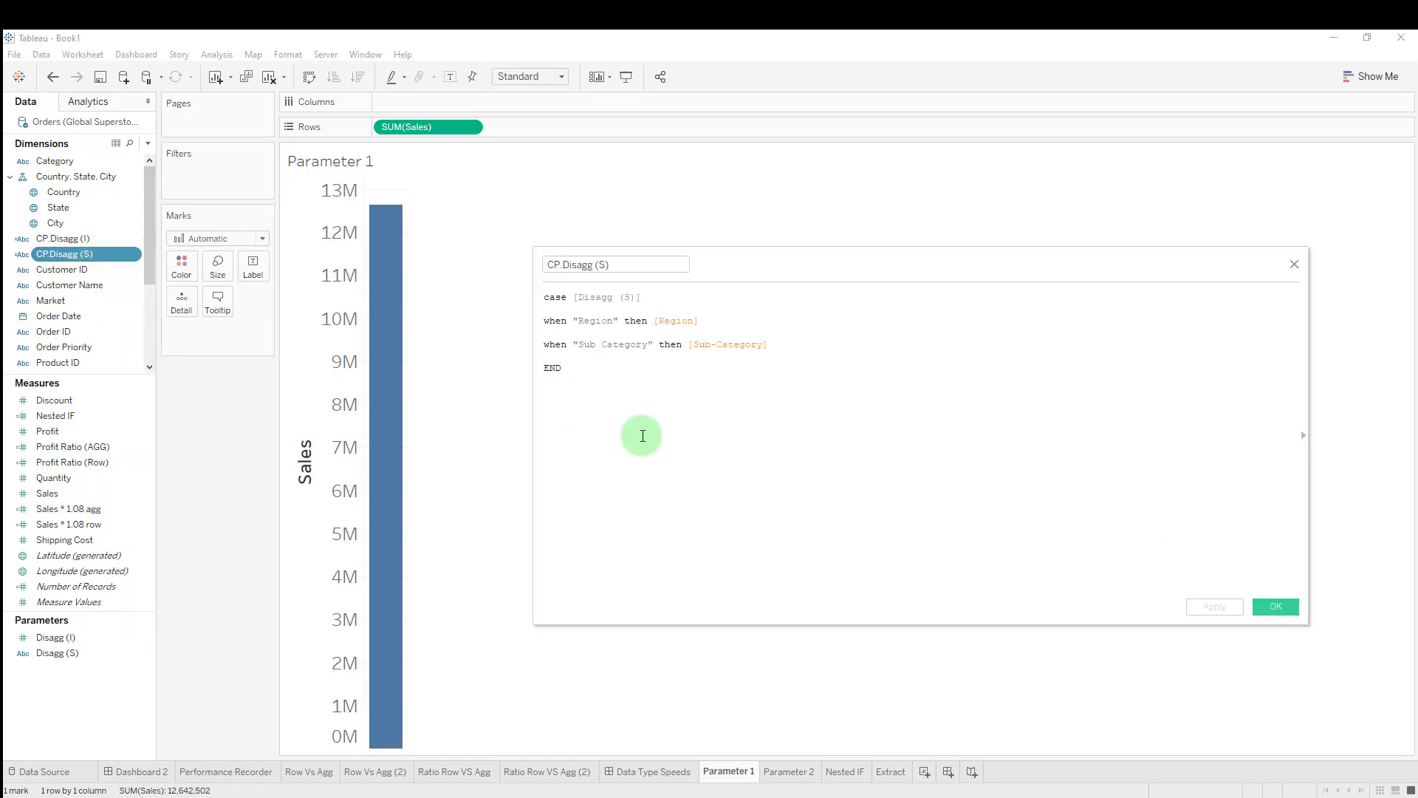
drag(658, 339, 590, 342)
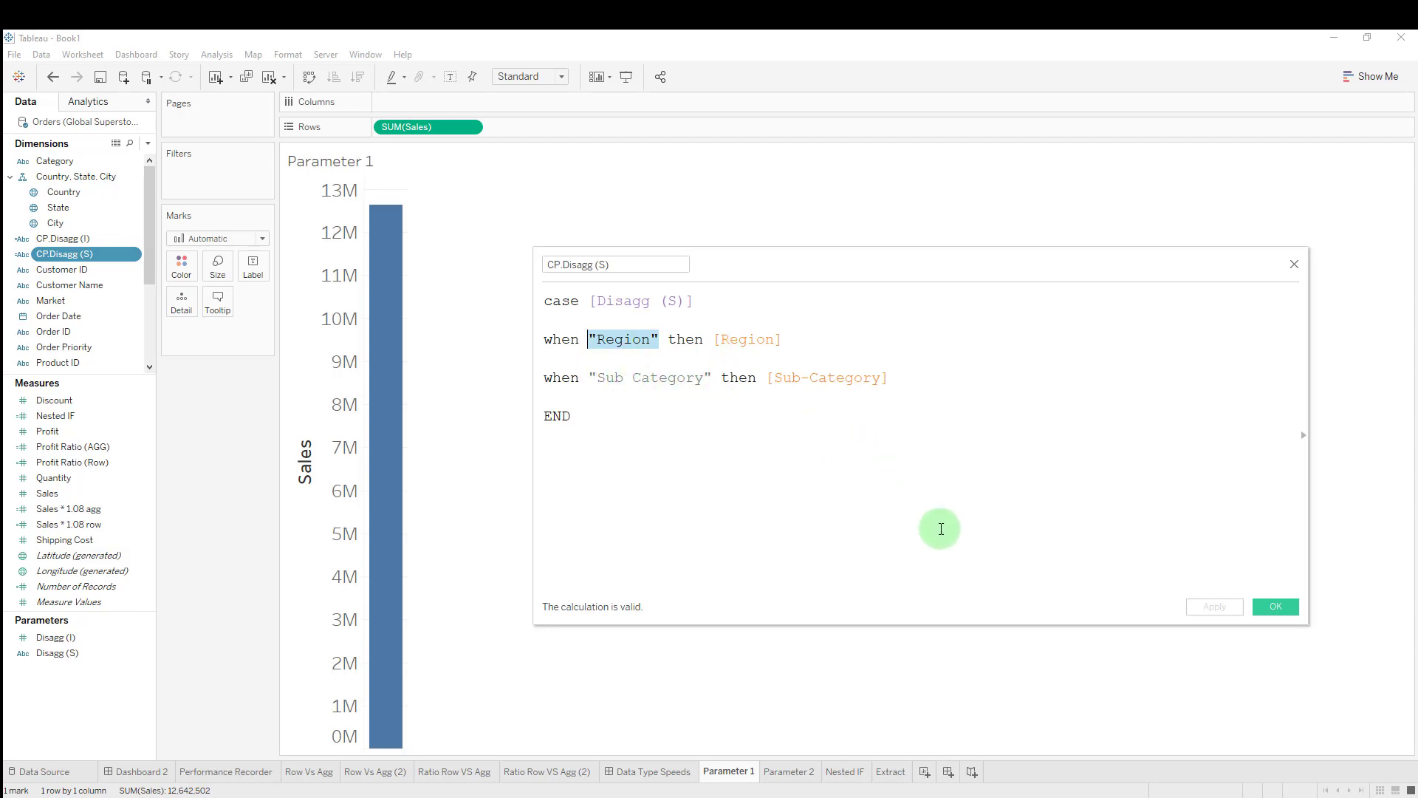
click(1272, 607)
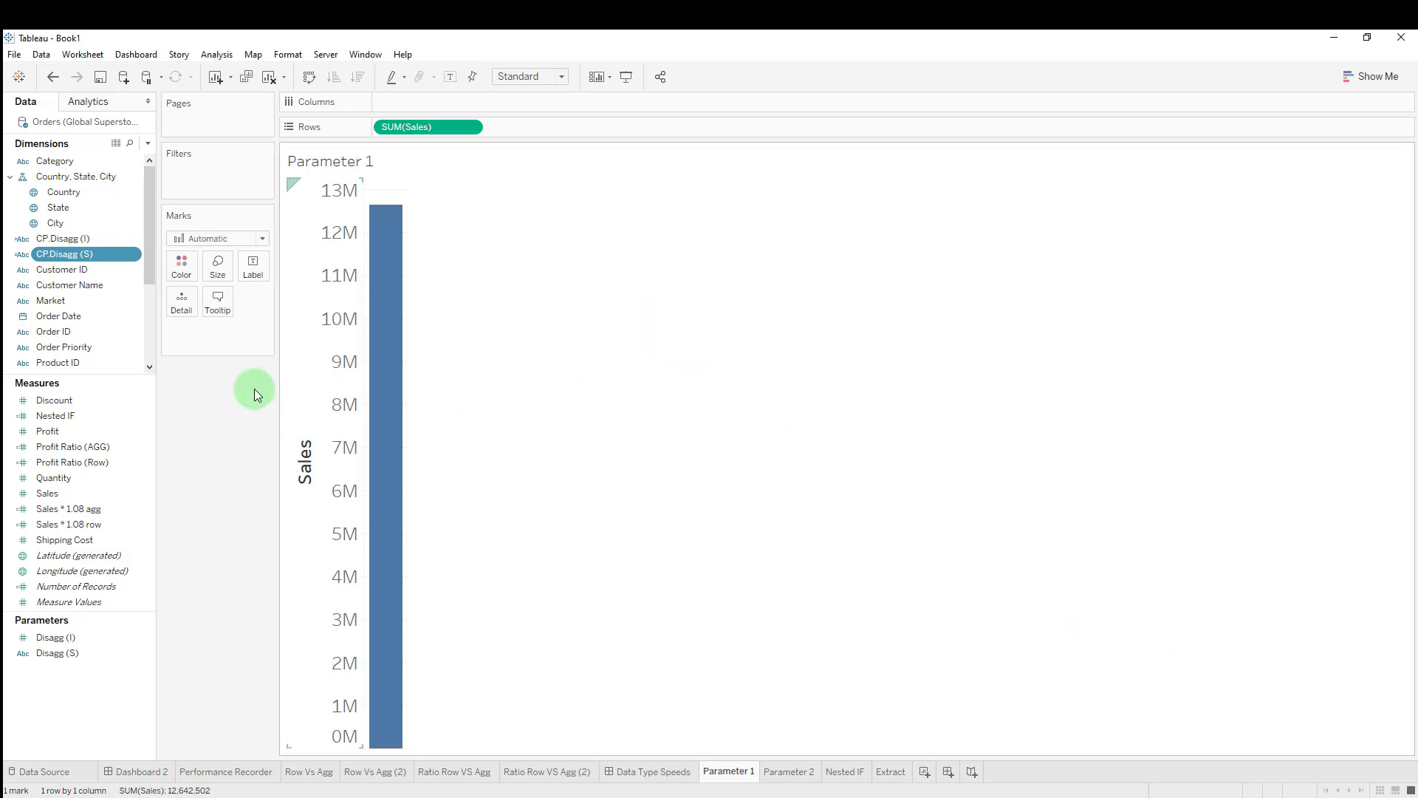
Break down Sales by CP.Disagg (I) across the columns of Parameter 1, and show the Disagg (I) parameter control set to Sub-Category.
click(67, 238)
drag(96, 241, 415, 100)
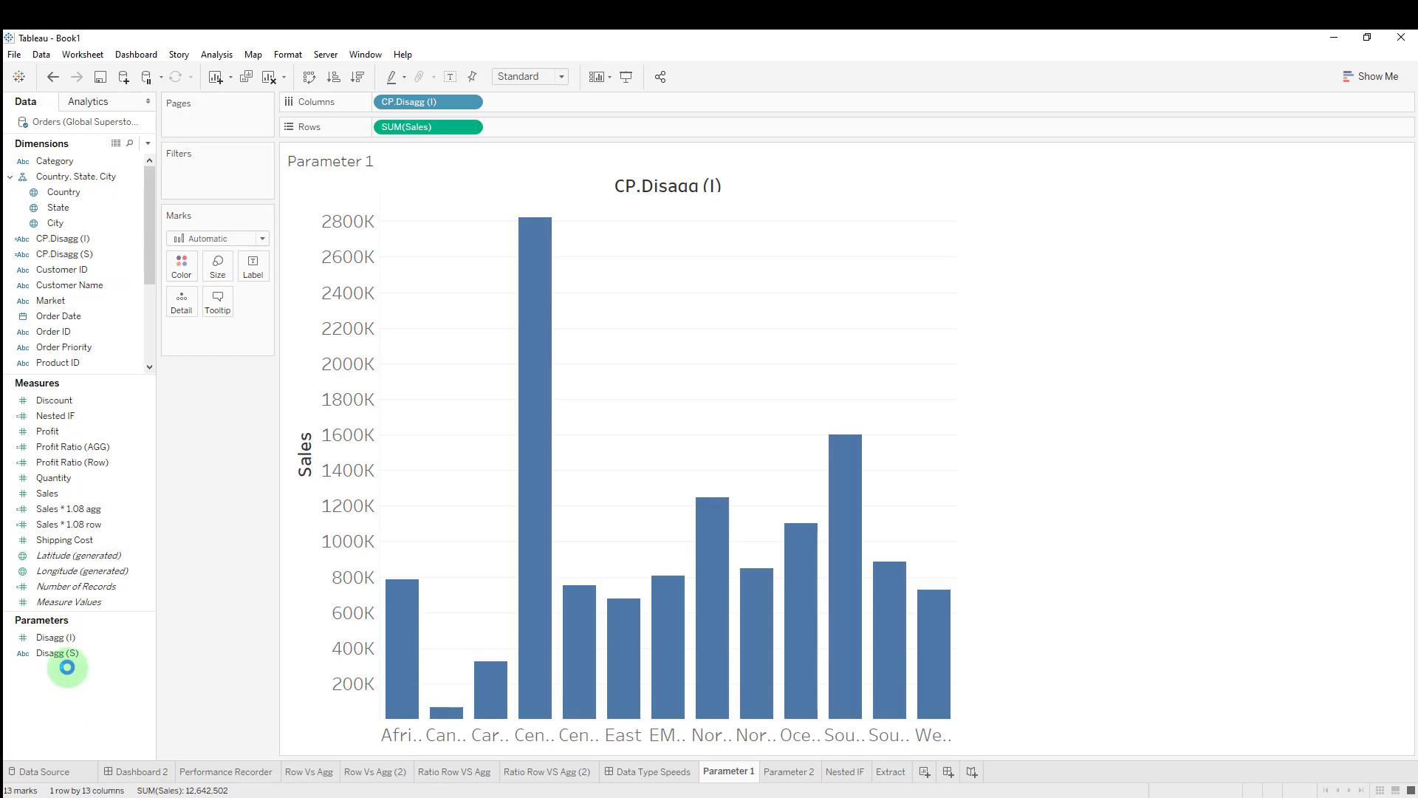
click(56, 637)
right_click(62, 638)
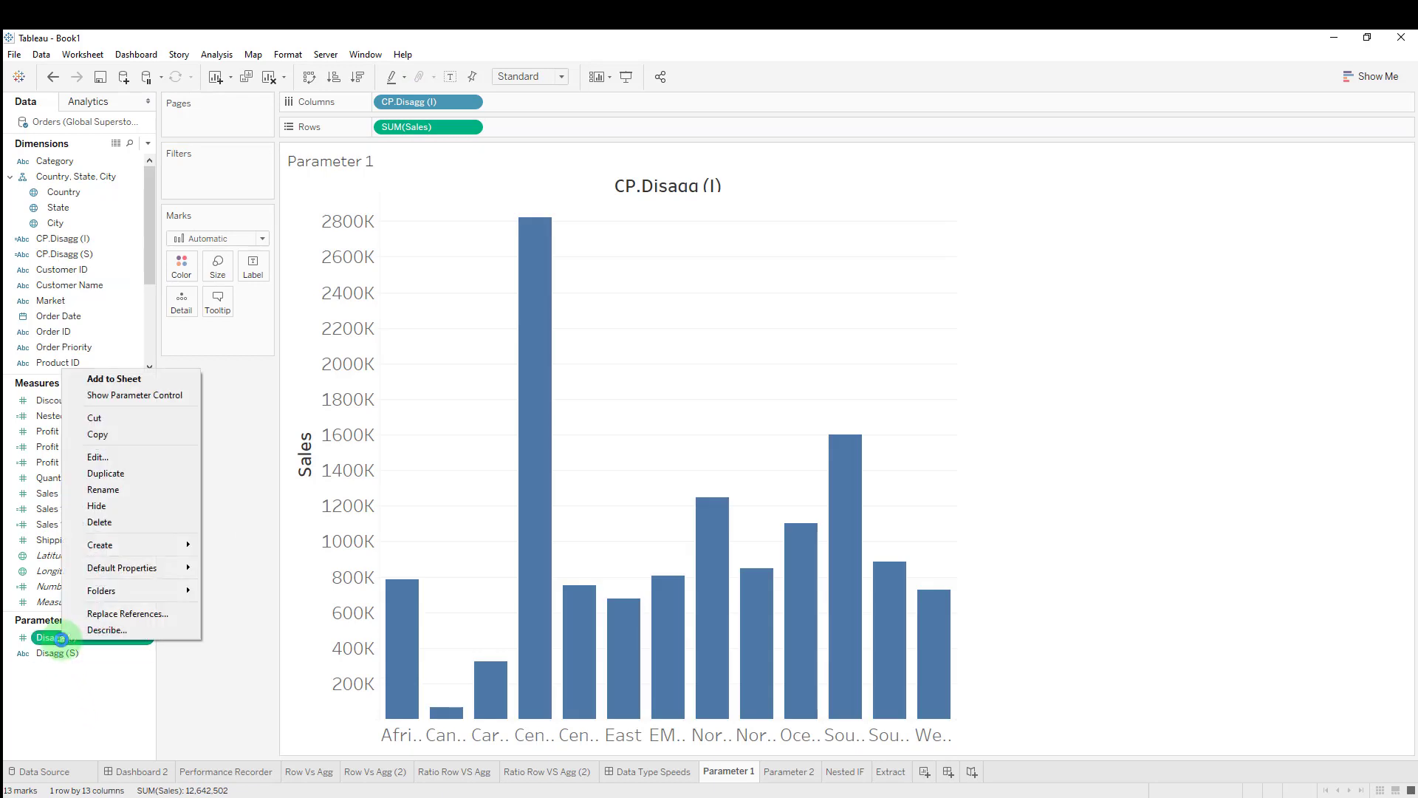
click(131, 393)
click(1342, 172)
click(1341, 215)
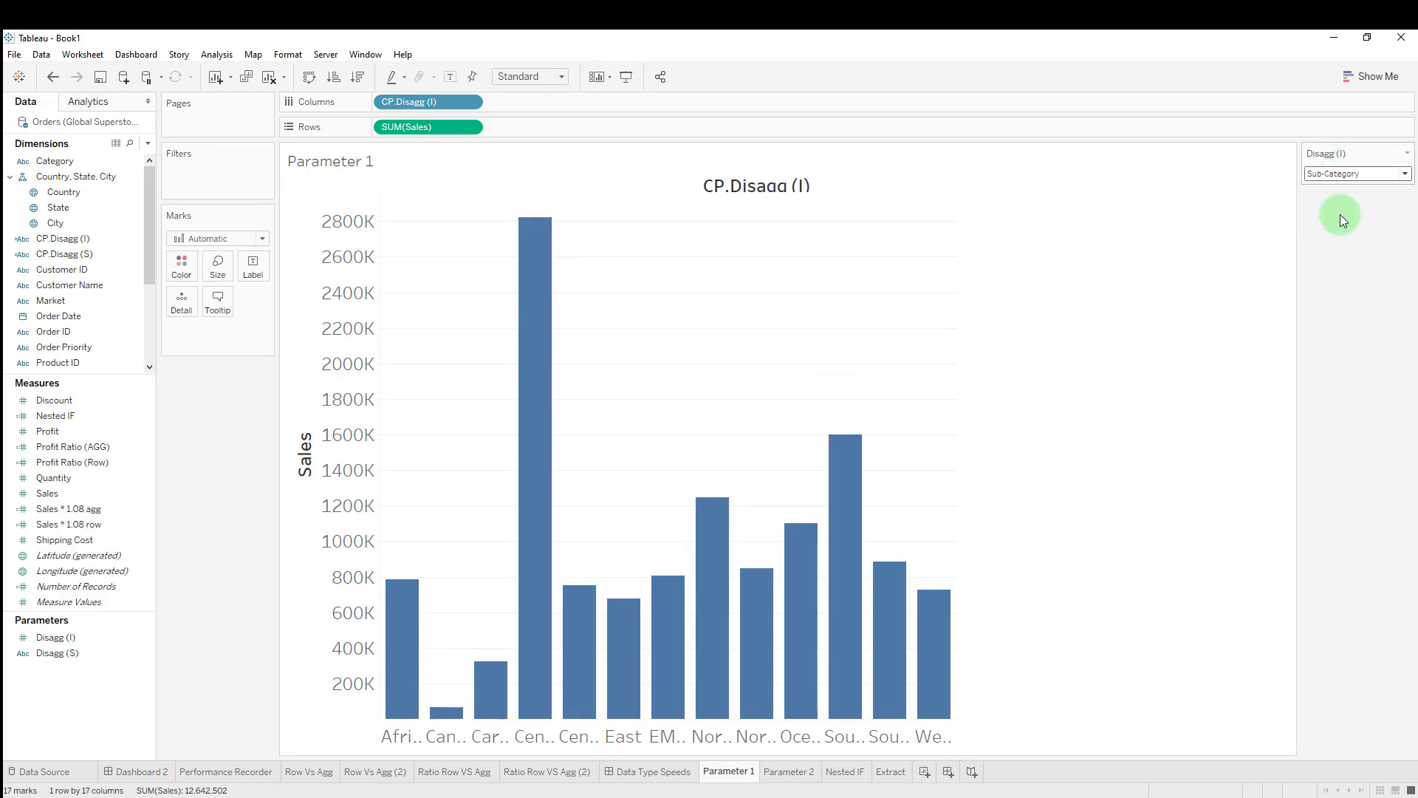
On the Parameter 2 sheet, split Sales by CP.Disagg (S) in columns and show the Disagg (S) parameter control set to Sub Category.
click(789, 774)
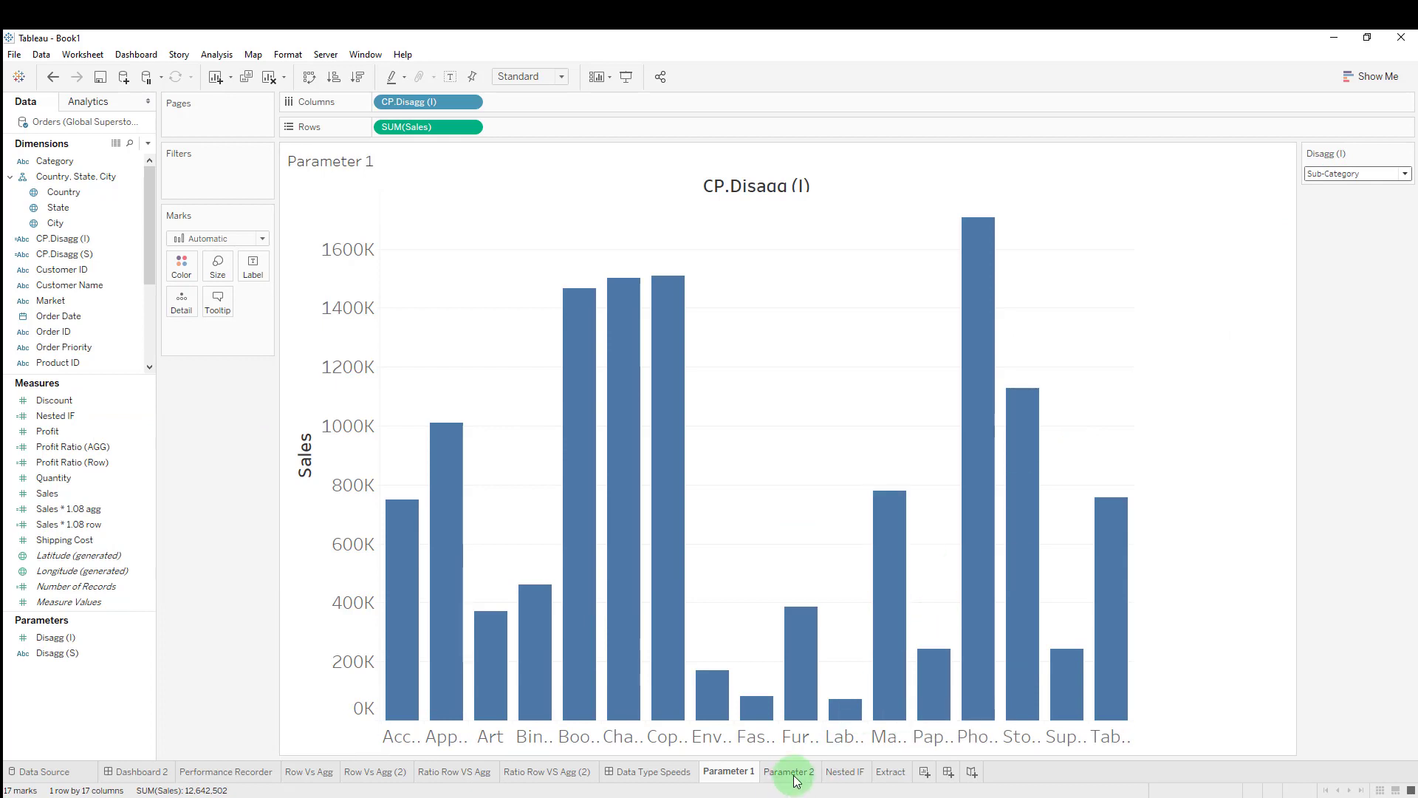
drag(84, 258, 418, 104)
right_click(86, 654)
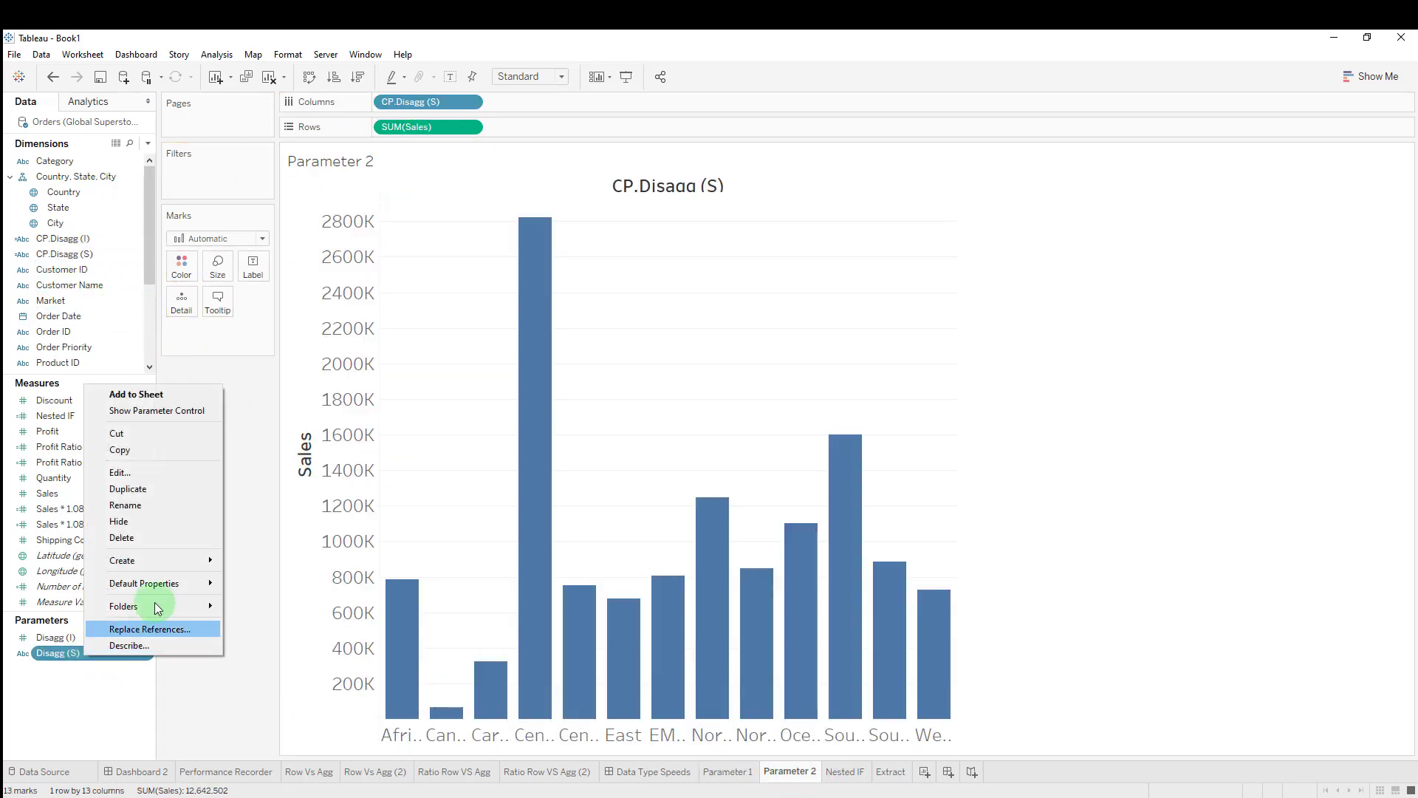
click(156, 410)
click(1354, 176)
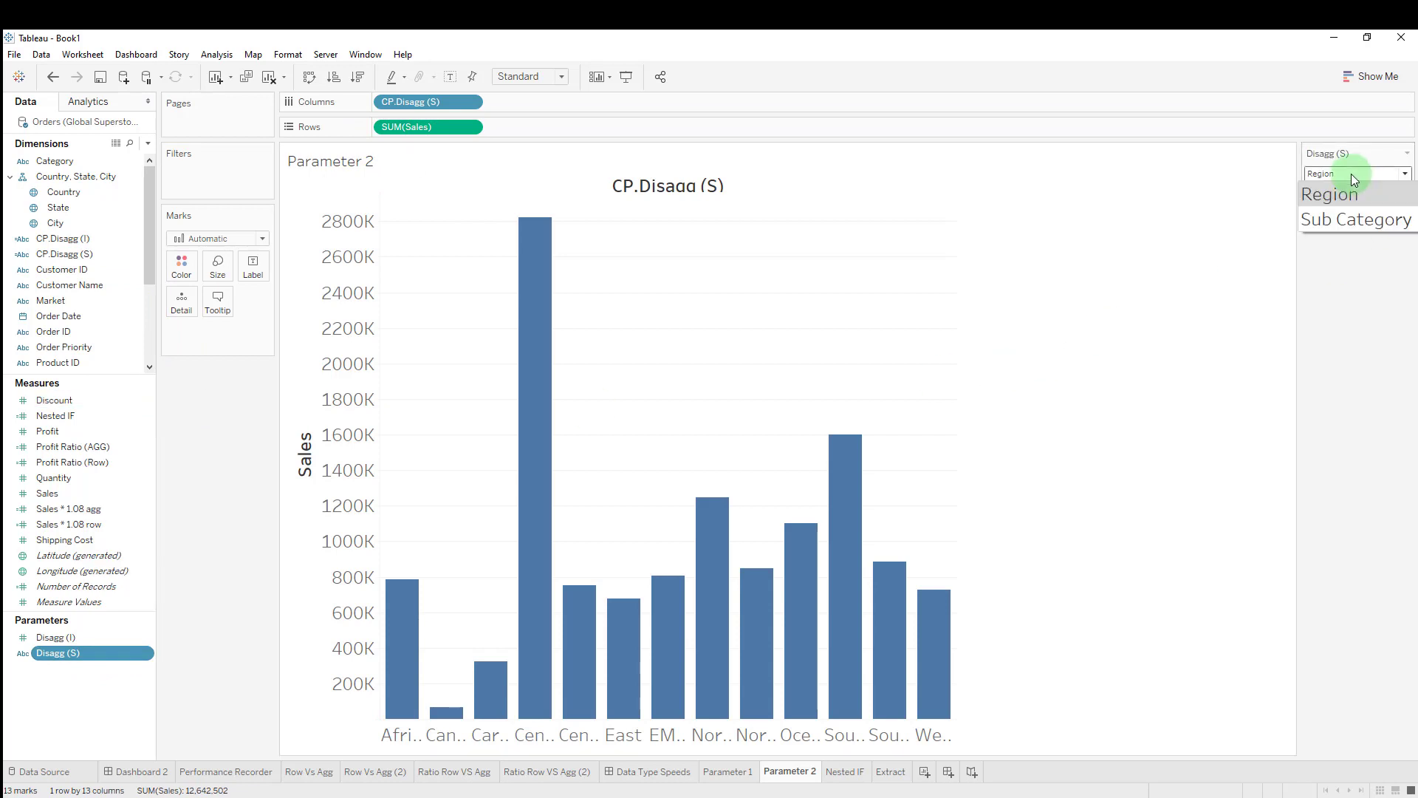
click(1343, 220)
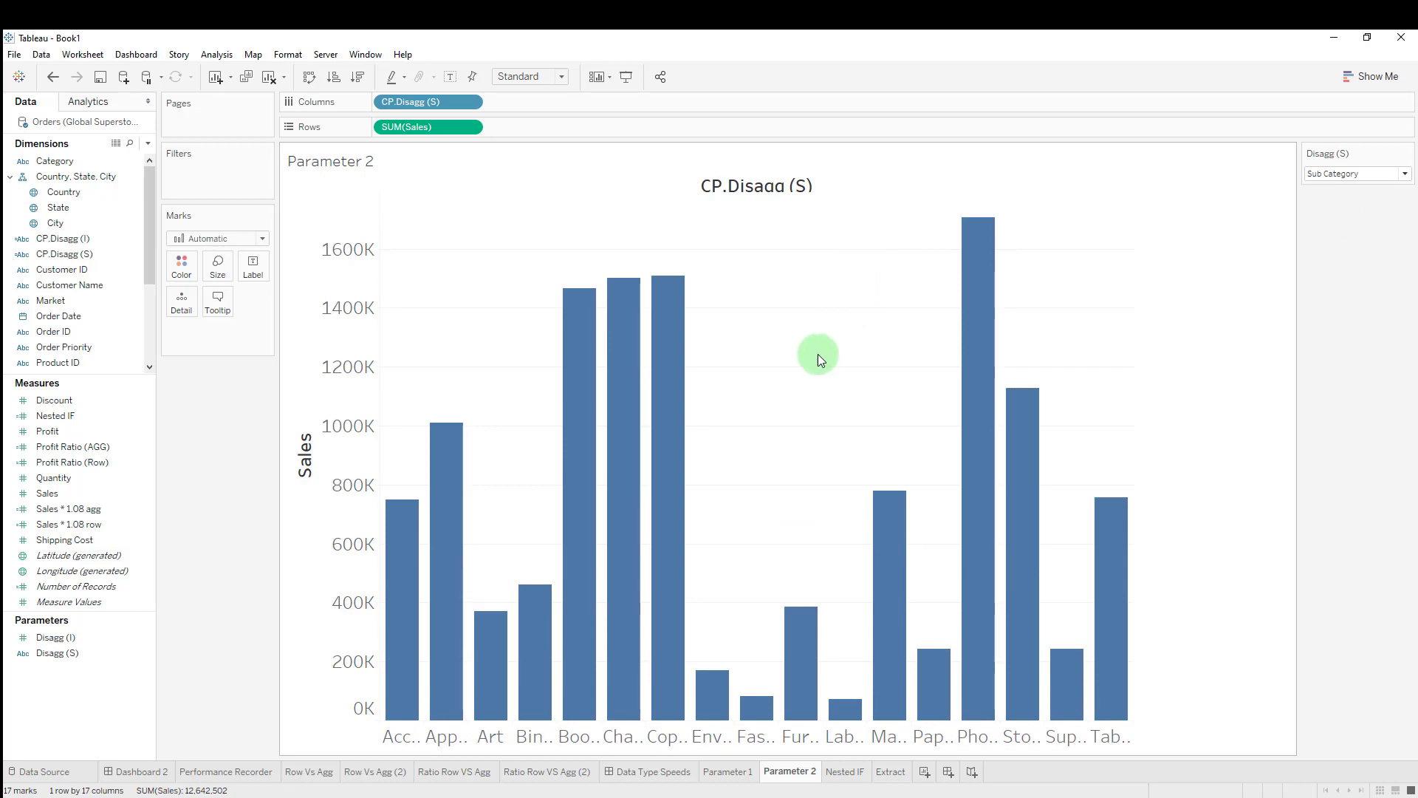
On the Nested IF sheet, open the Nested IF calculation for editing, enlarge its text and examine the elseif condition for Technology.
click(845, 772)
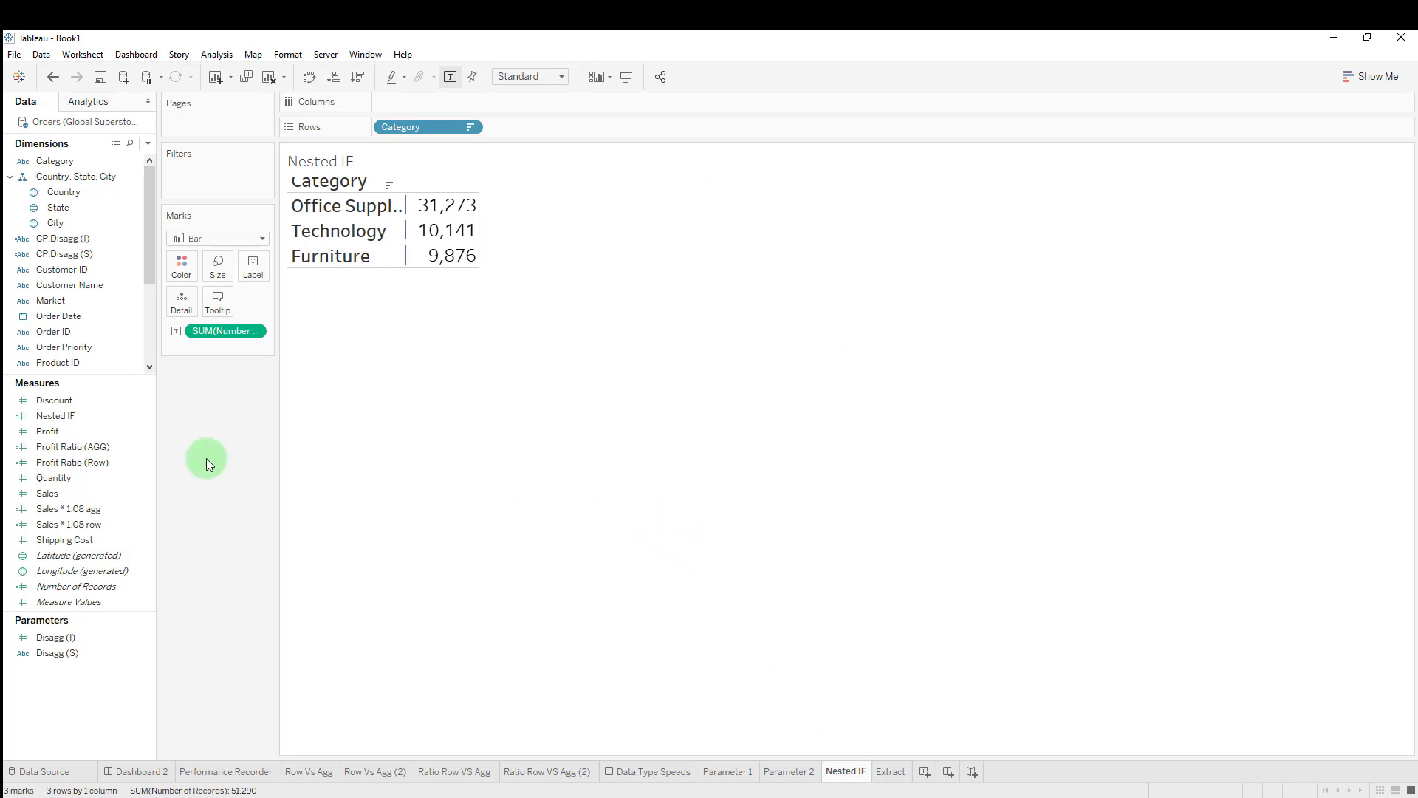
click(59, 416)
right_click(59, 416)
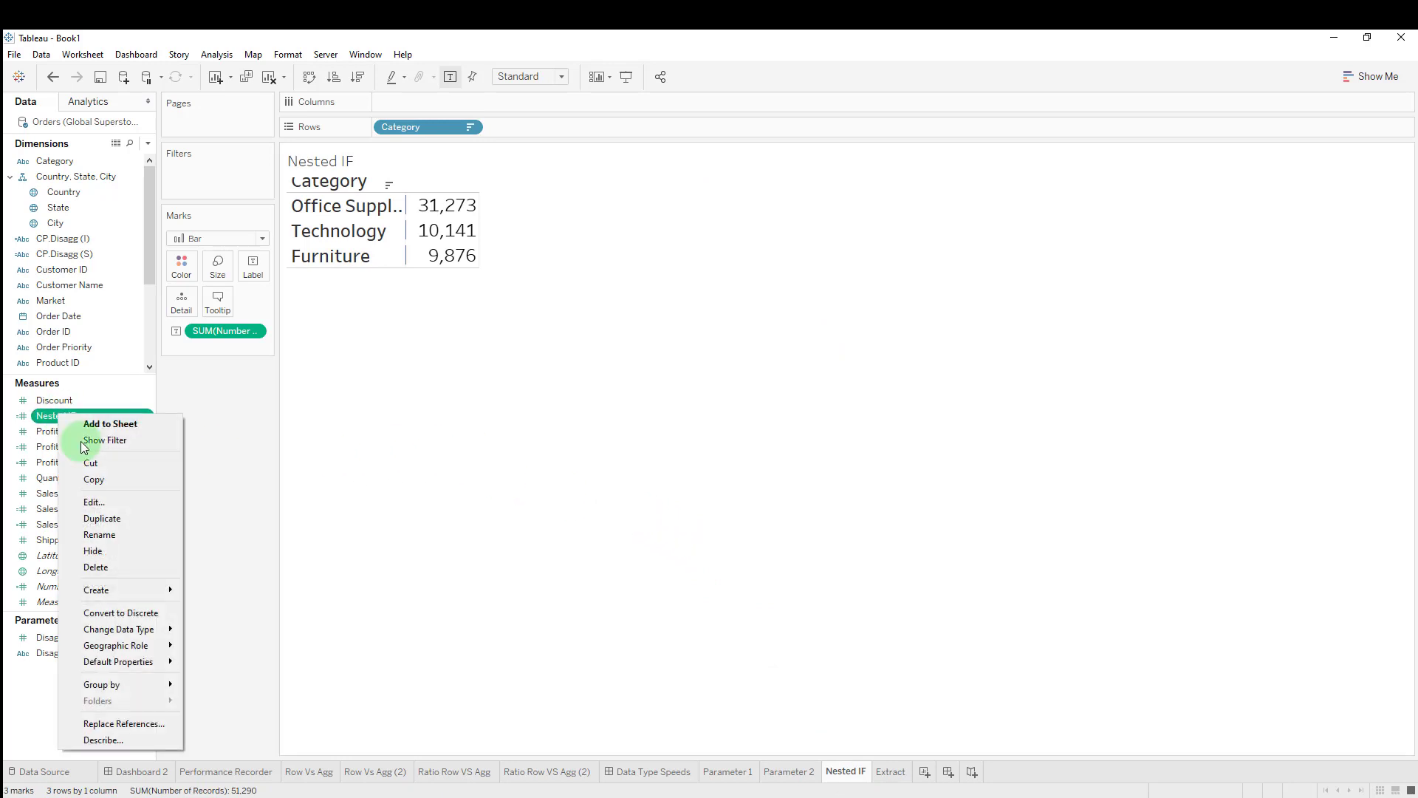
click(121, 501)
ctrl+scroll(698, 472, up, 3)
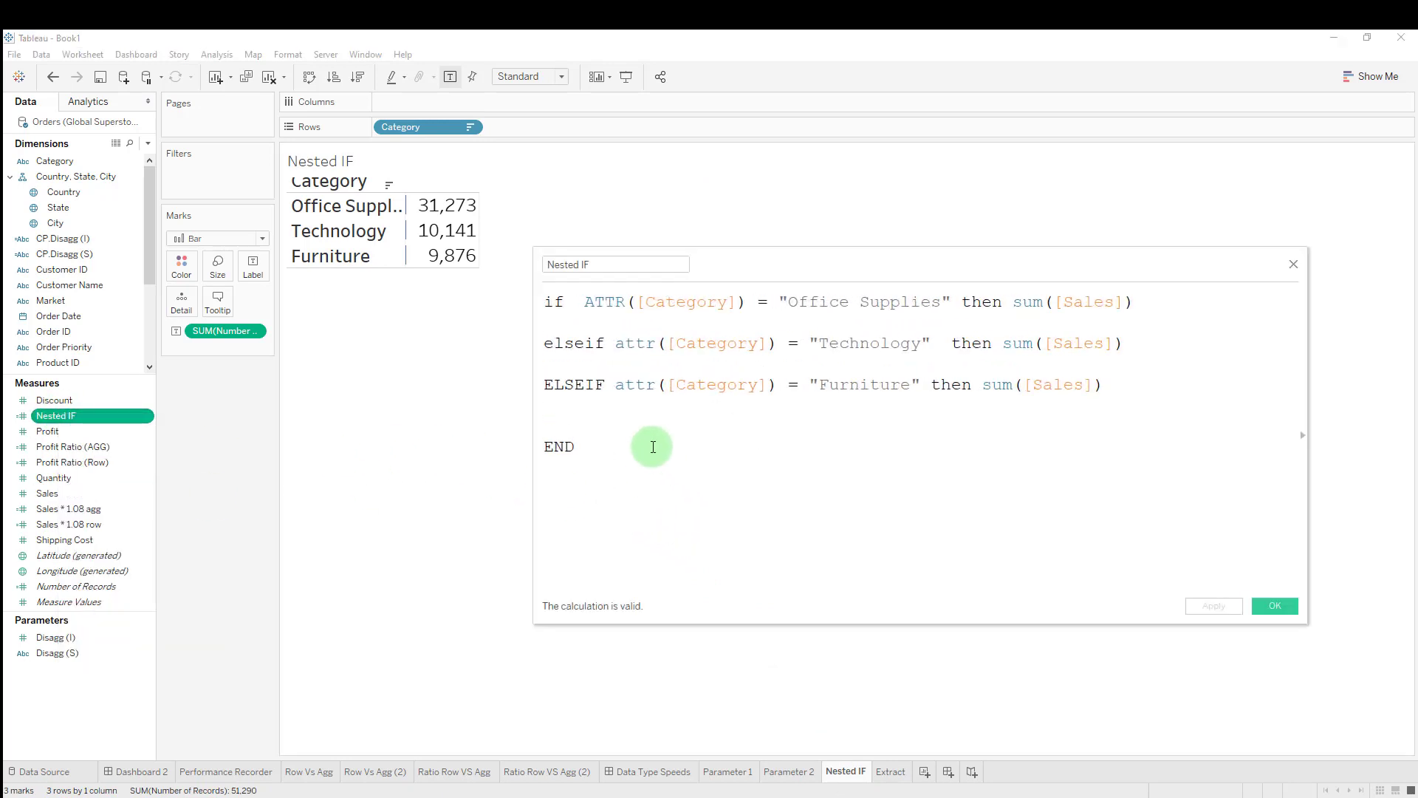
drag(554, 343, 603, 345)
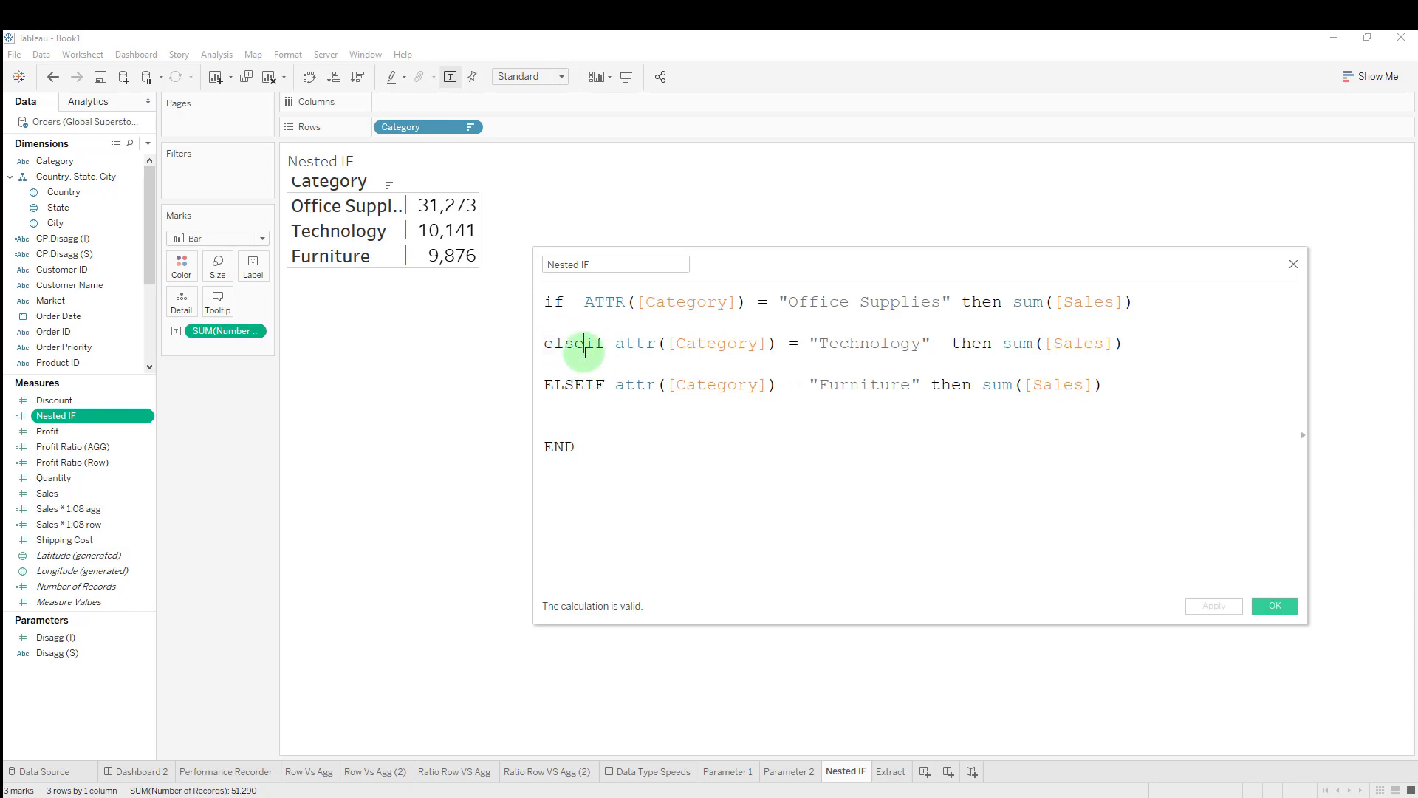
Try splitting elseif into else if in the Technology condition, and rejoin it as one word.
click(590, 345)
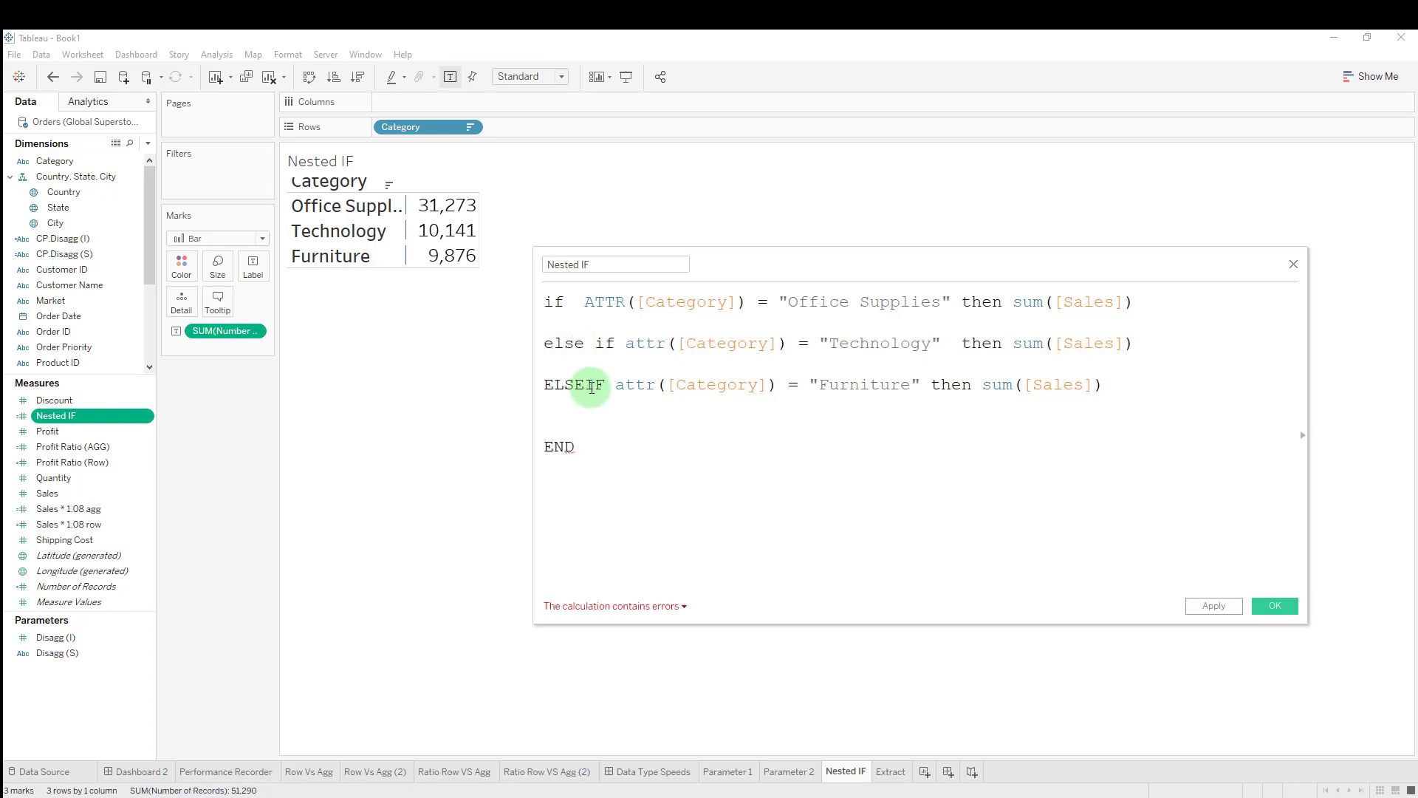
drag(593, 343, 785, 343)
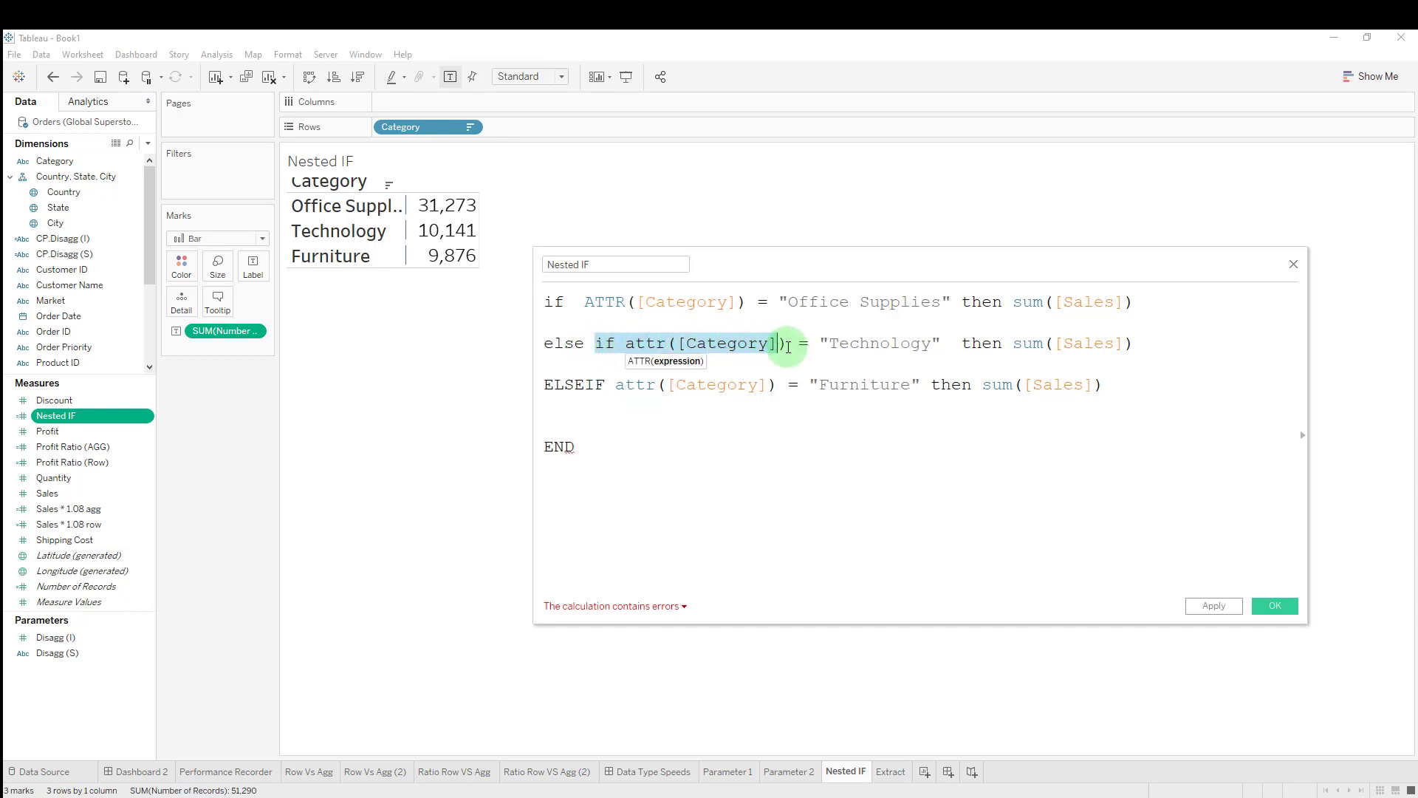
click(599, 343)
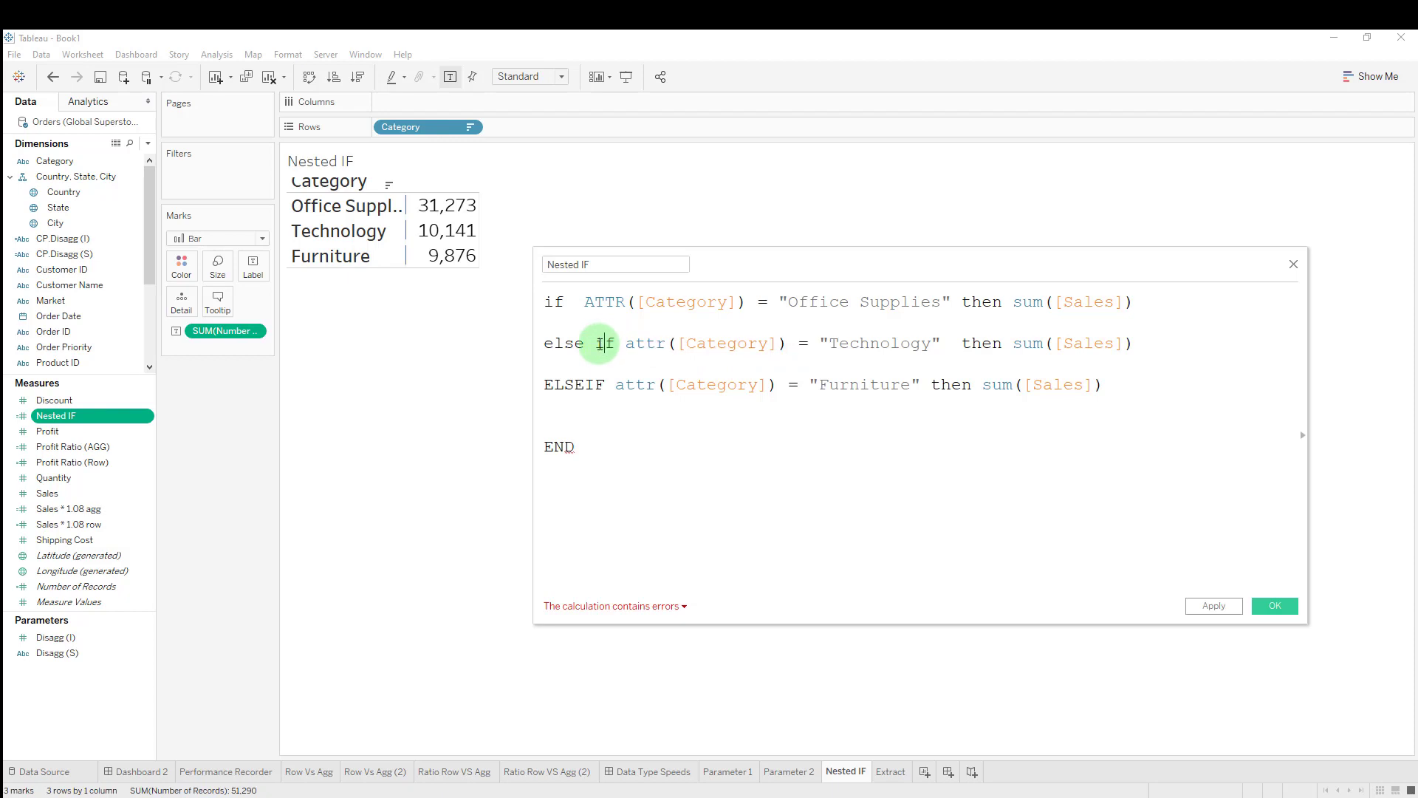
key(BackSpace)
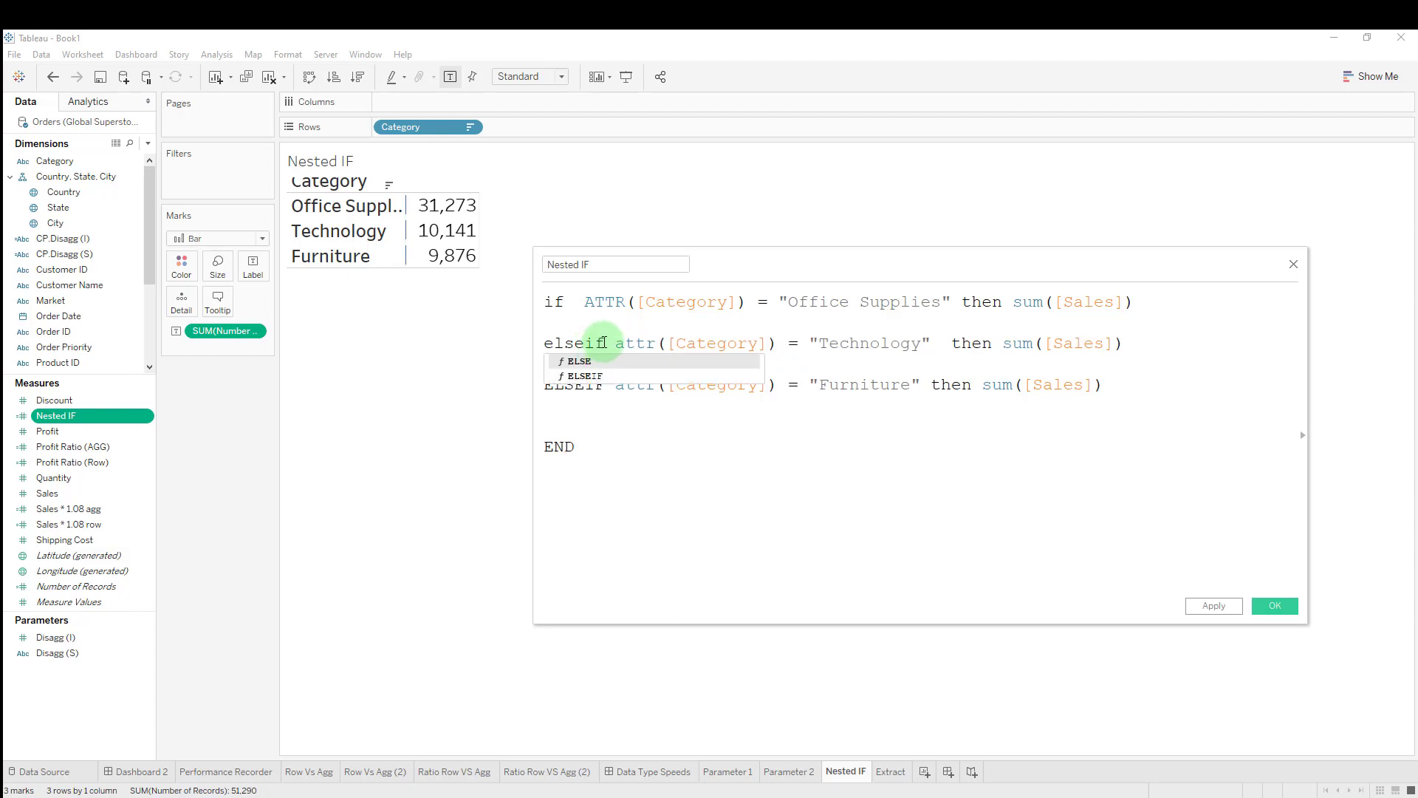
Move the Nested IF editor clear of the Category table and widen the Marks area to fit the full SUM(Number of Records) field name.
drag(604, 343, 544, 303)
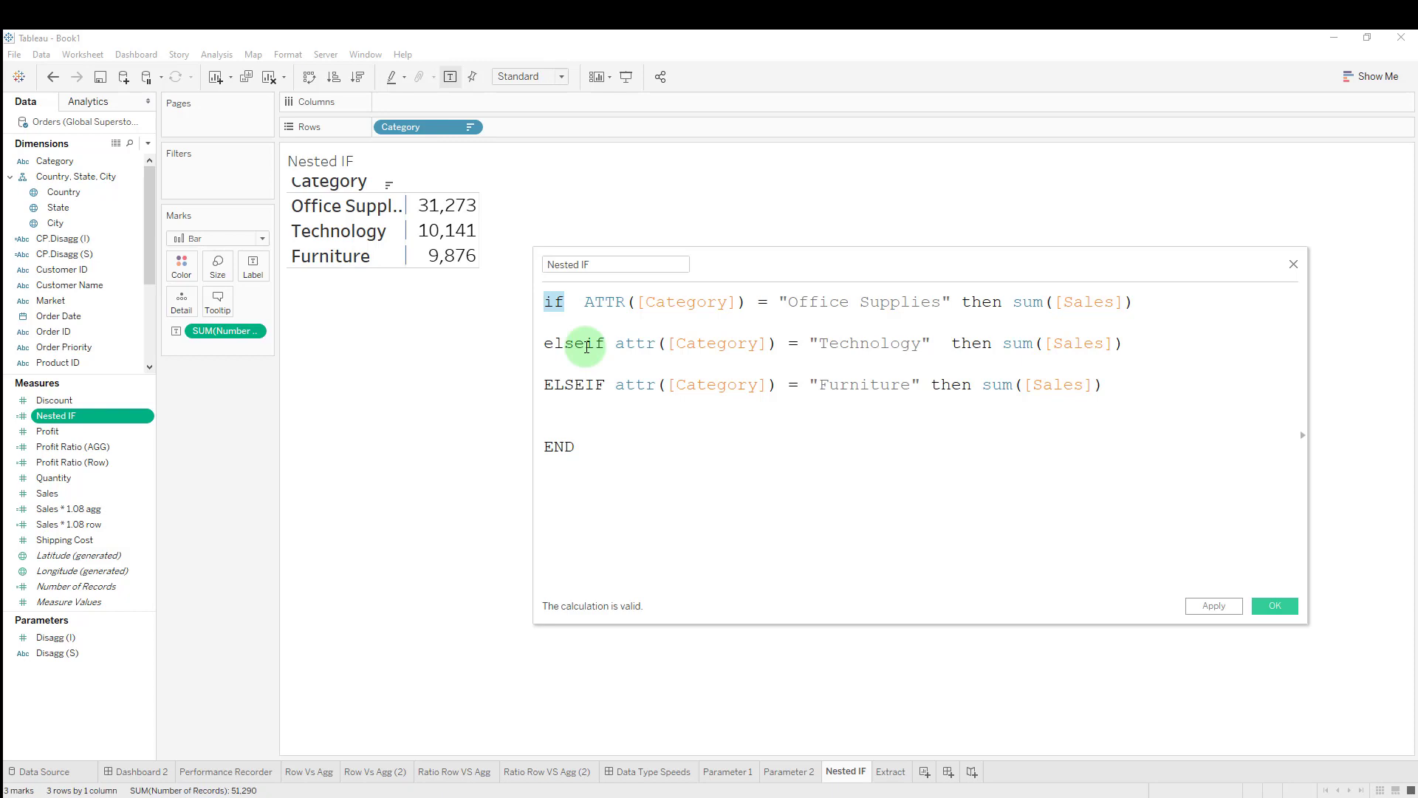
drag(751, 259, 666, 220)
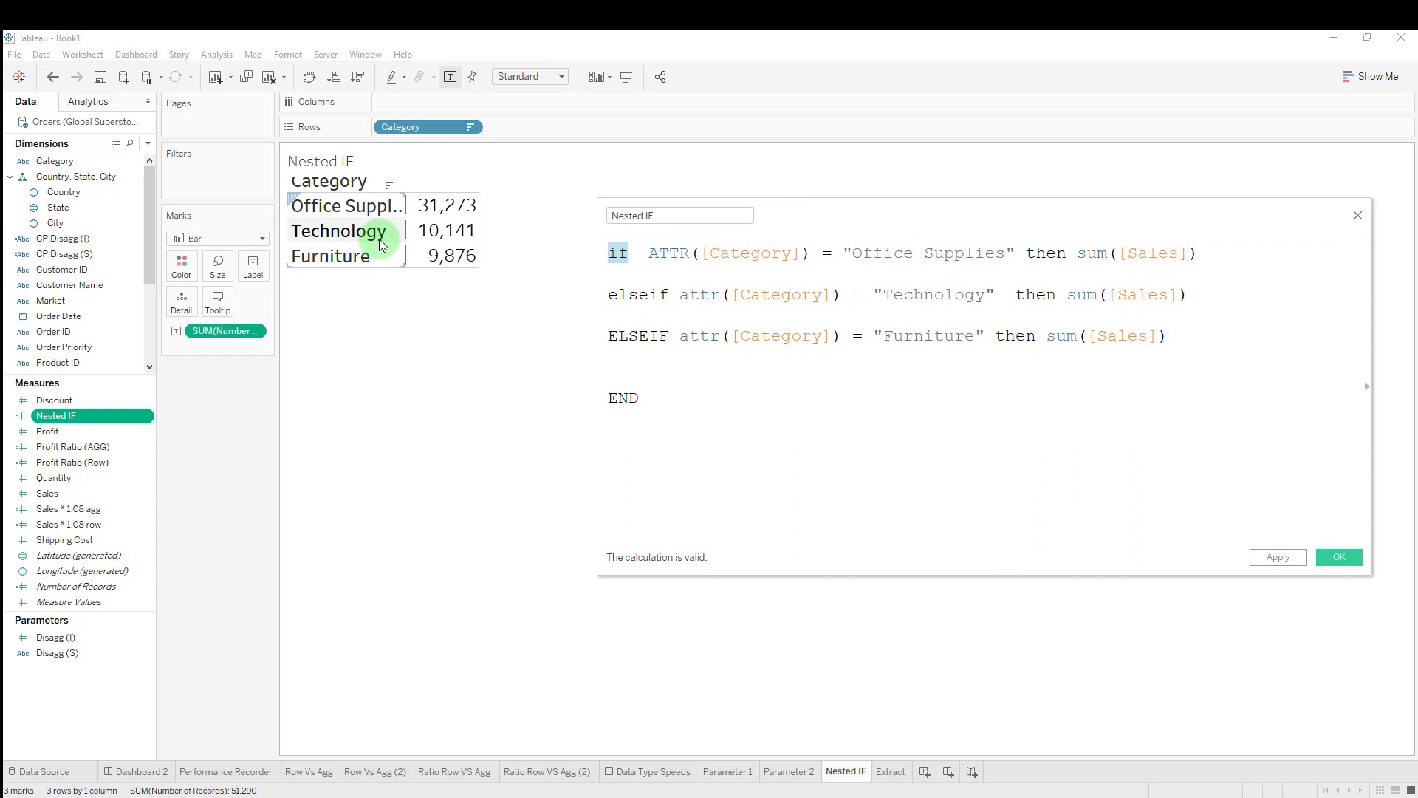
drag(278, 322, 334, 321)
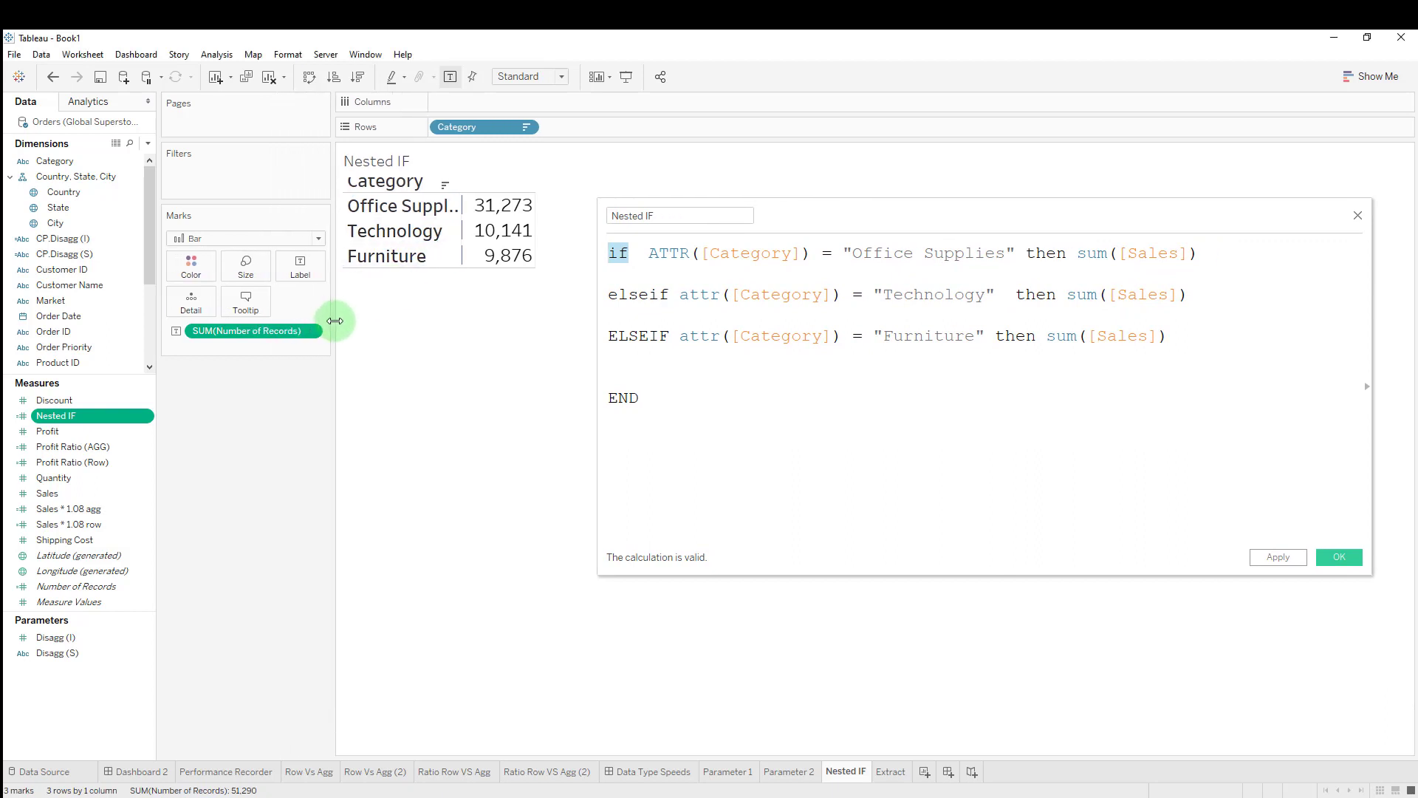
click(453, 130)
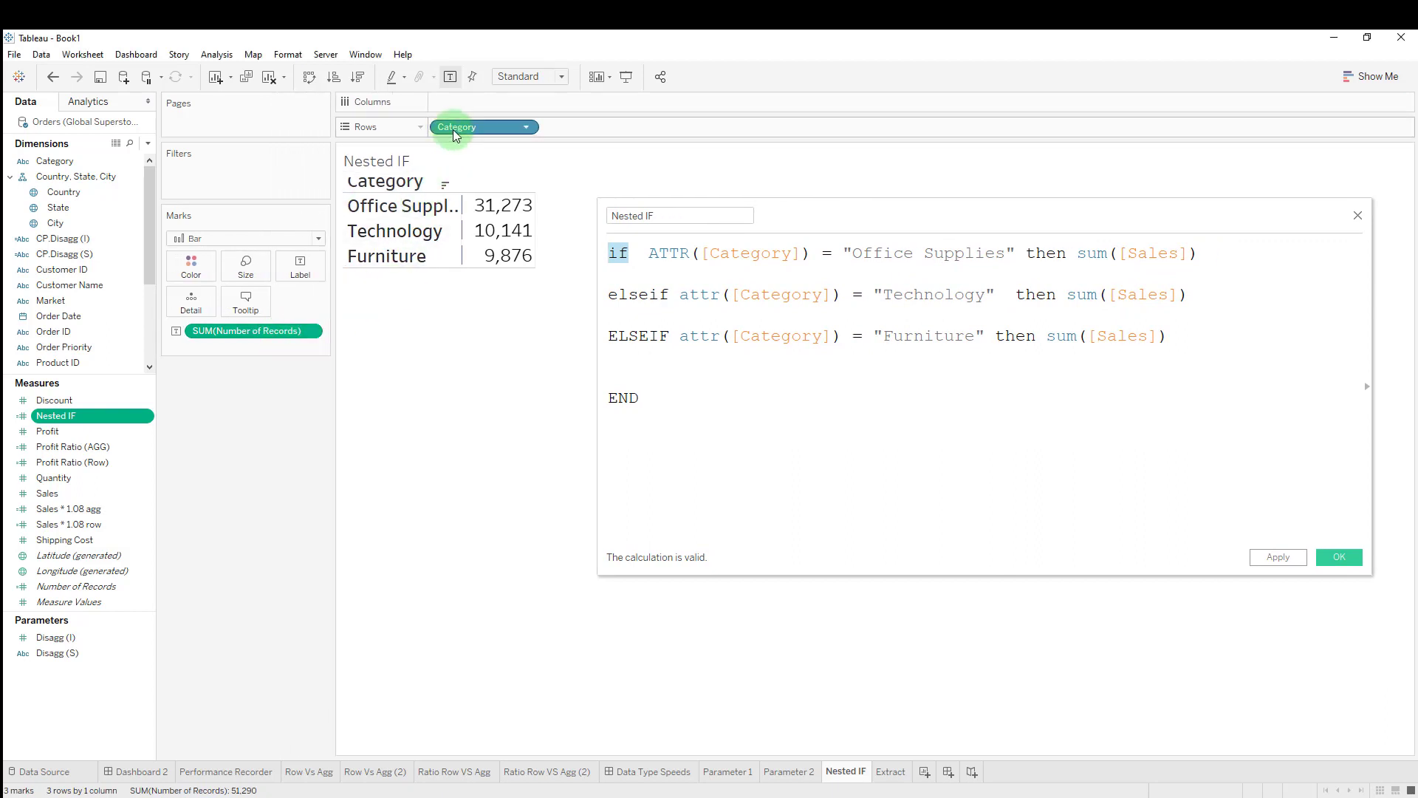
drag(454, 130, 430, 213)
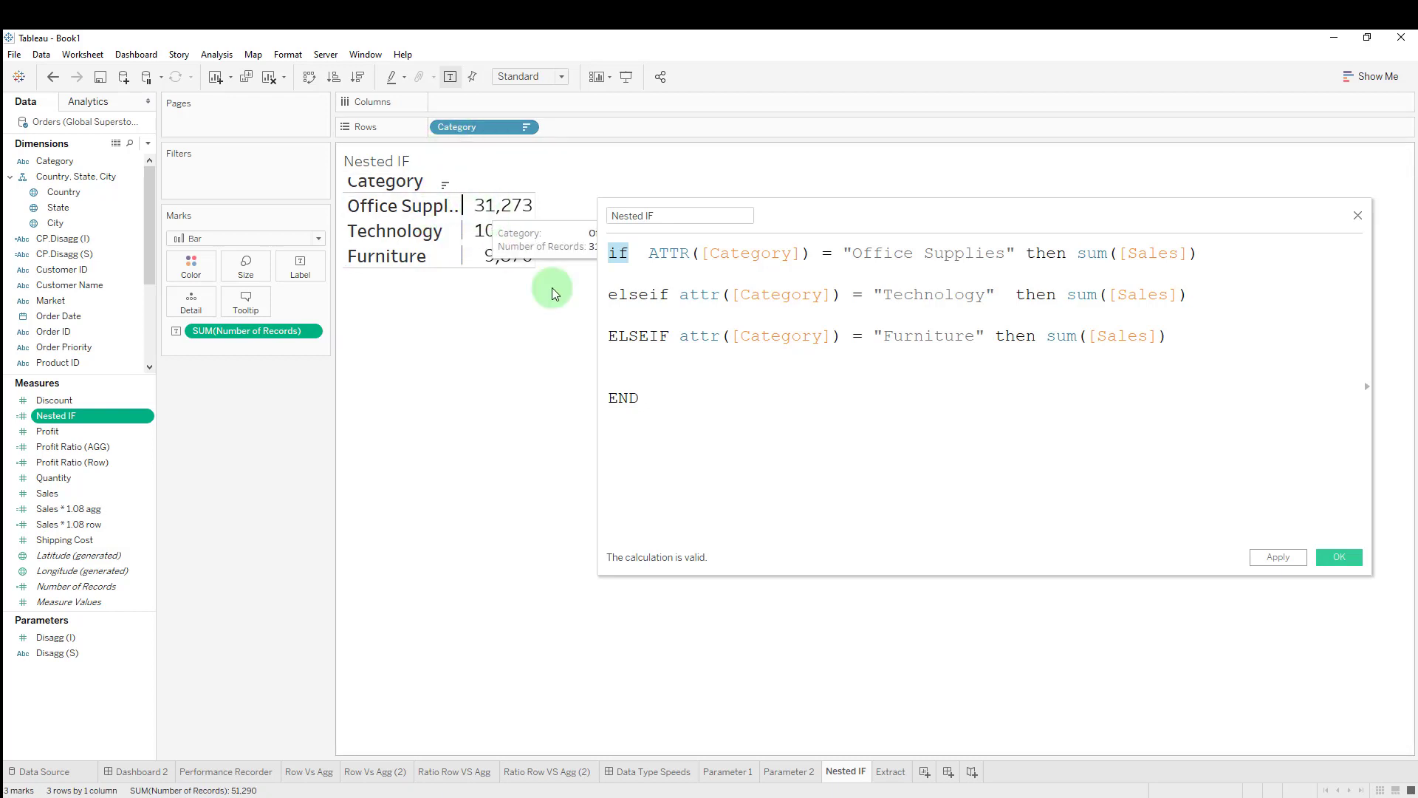
Examine the order of the Office Supplies, Technology and Furniture conditions in the Nested IF formula, and close the editor without applying changes.
drag(649, 253, 1189, 255)
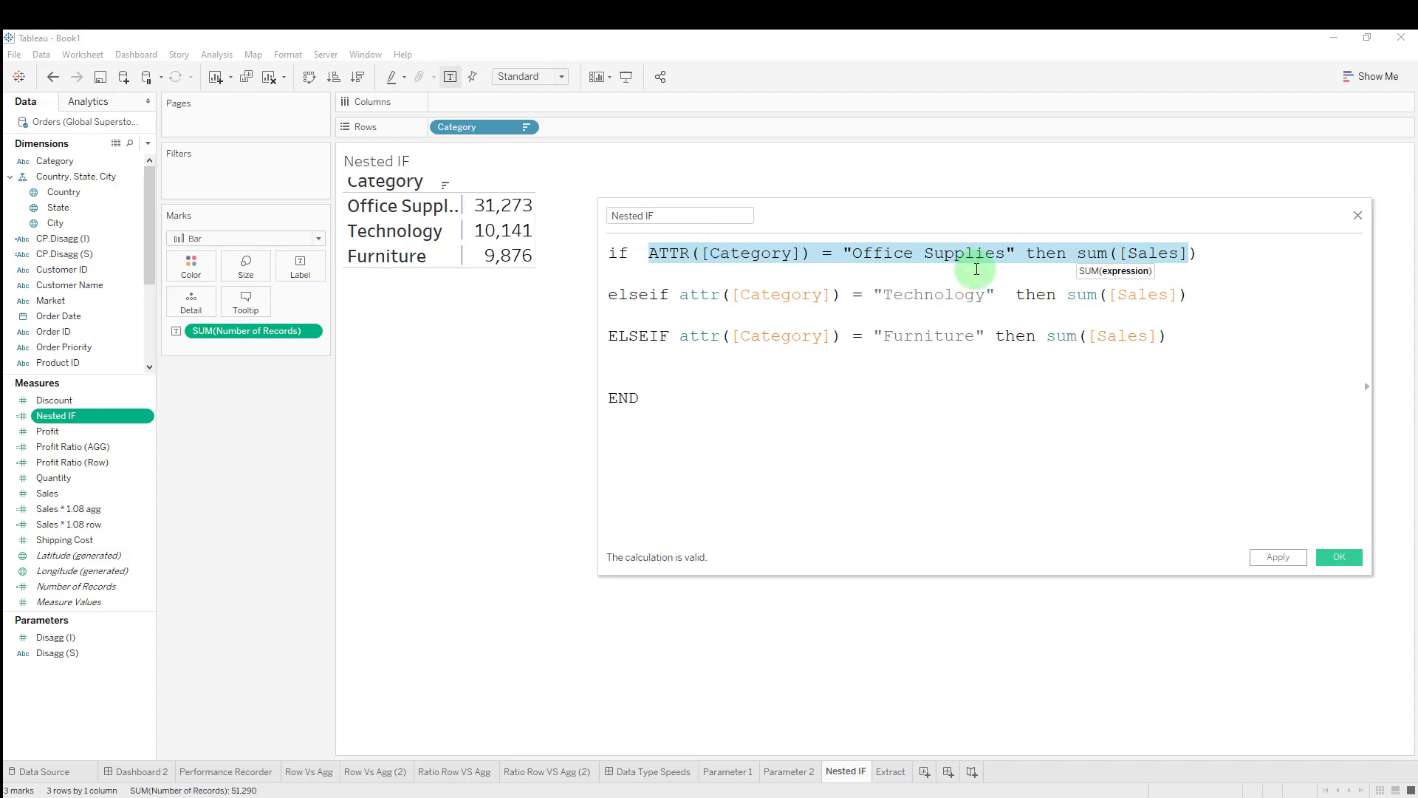
drag(842, 254, 1020, 254)
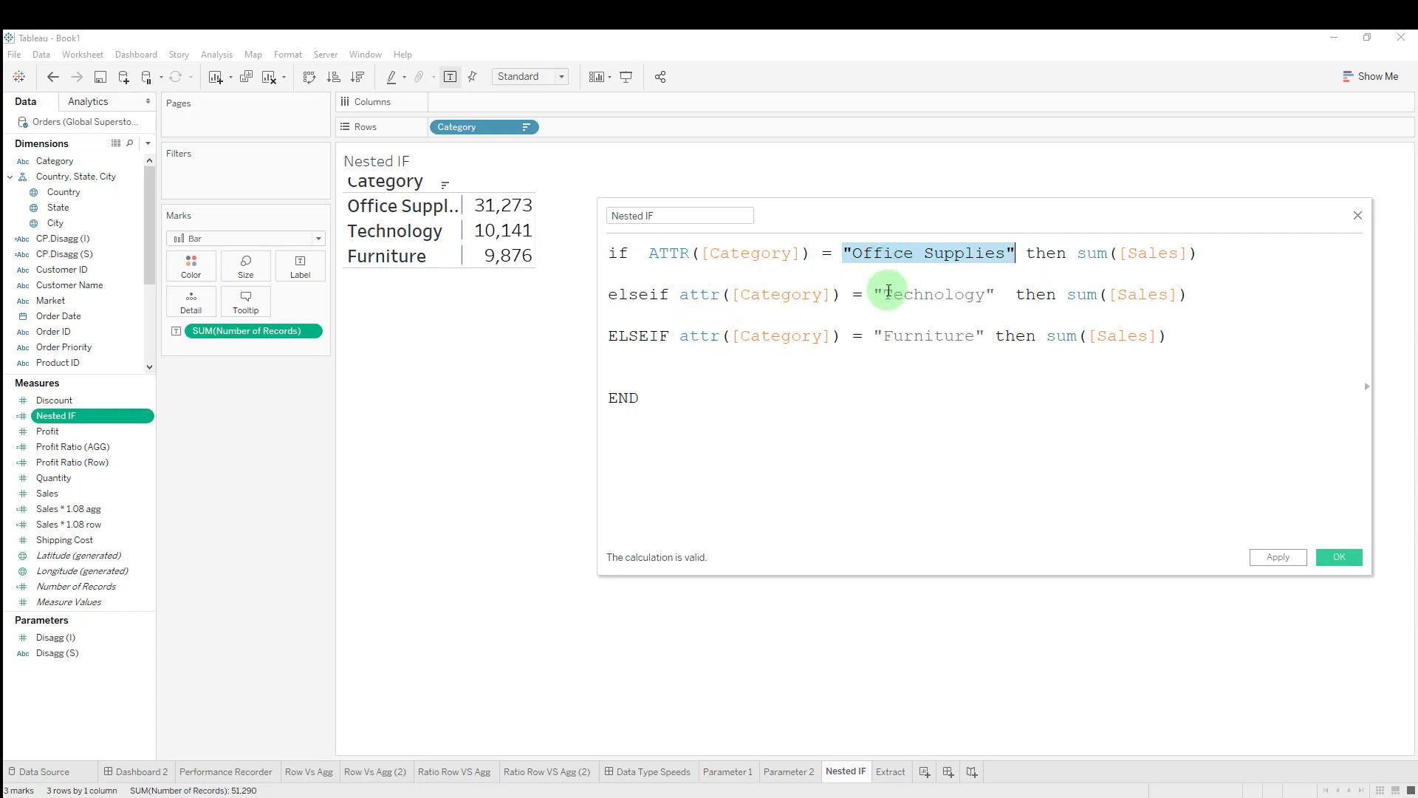
drag(820, 337, 872, 340)
drag(813, 294, 892, 294)
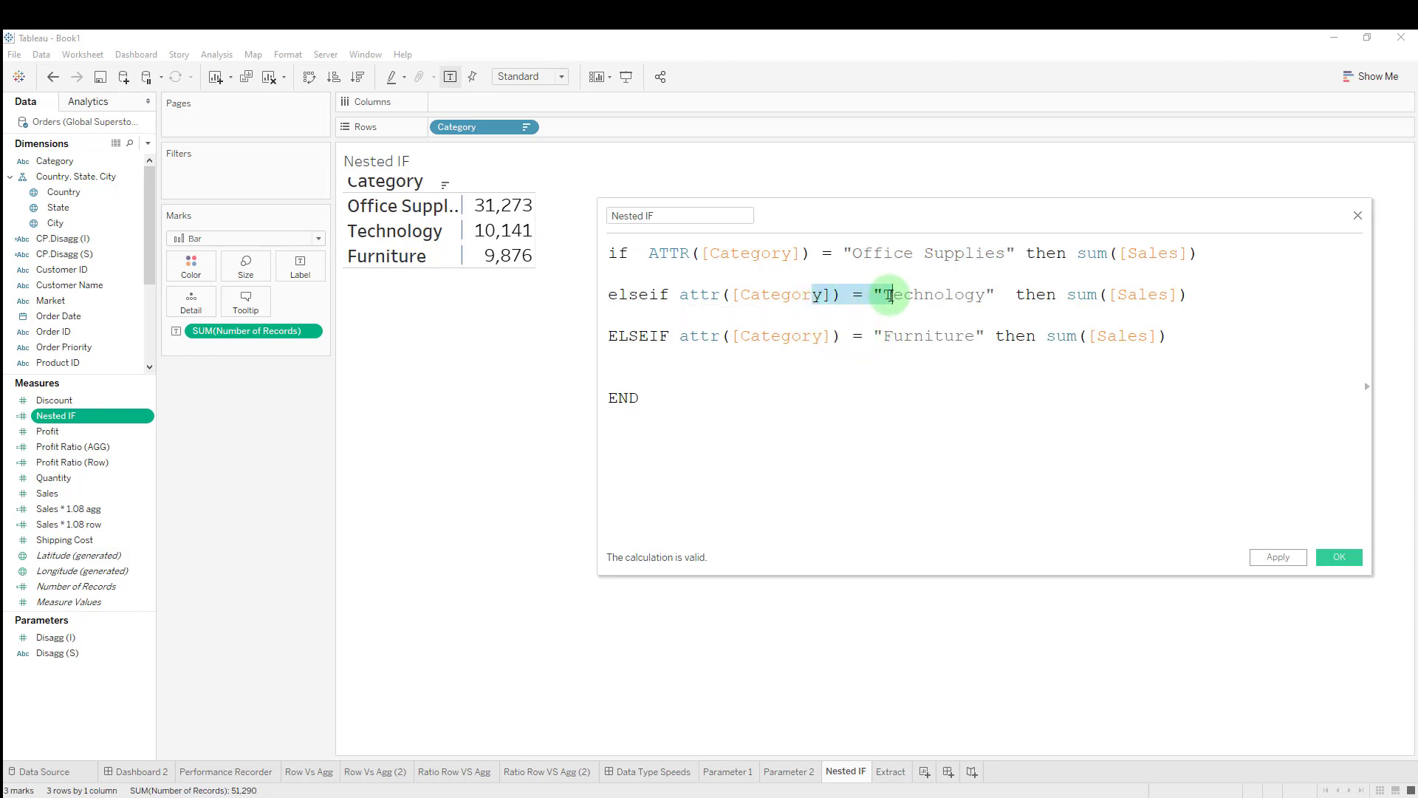
click(894, 255)
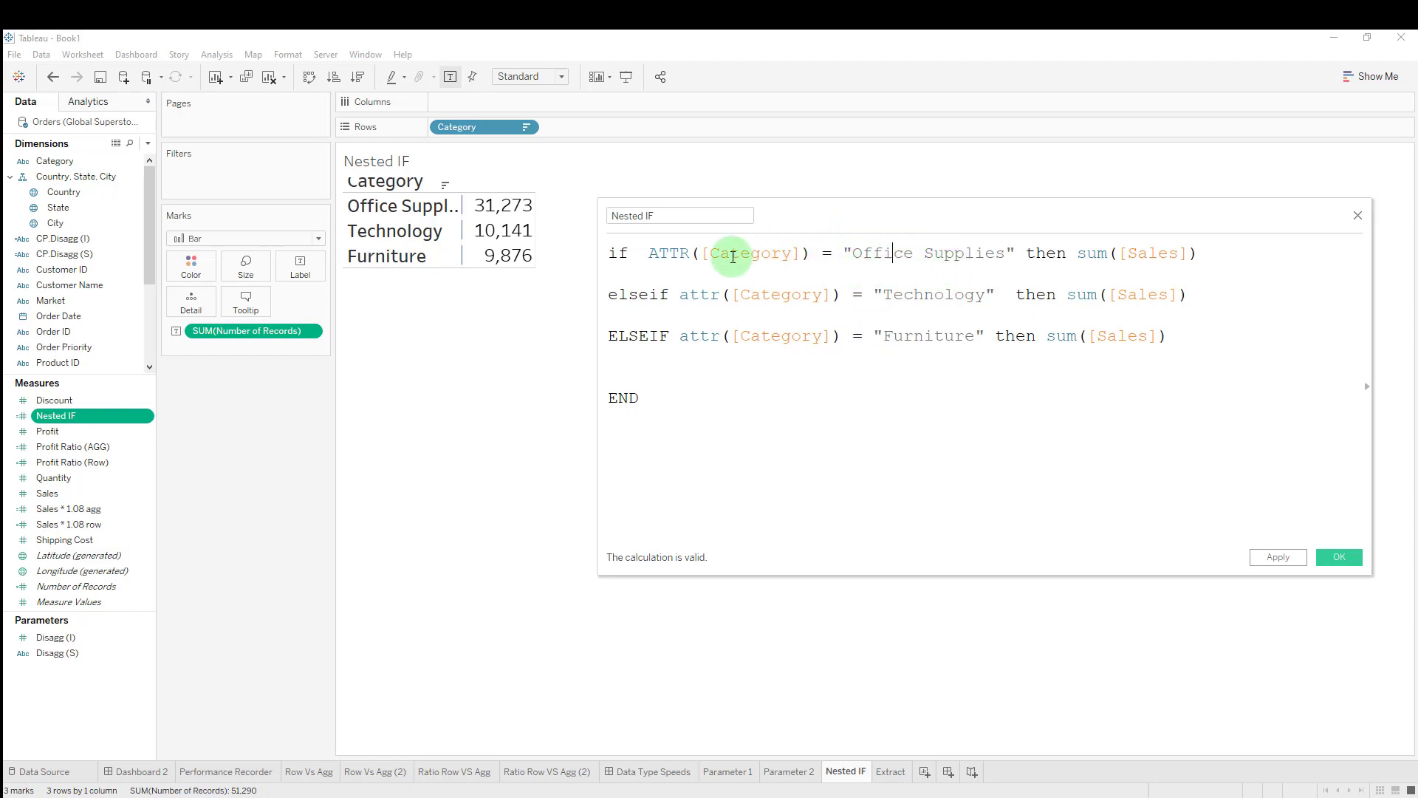
drag(731, 253, 1025, 256)
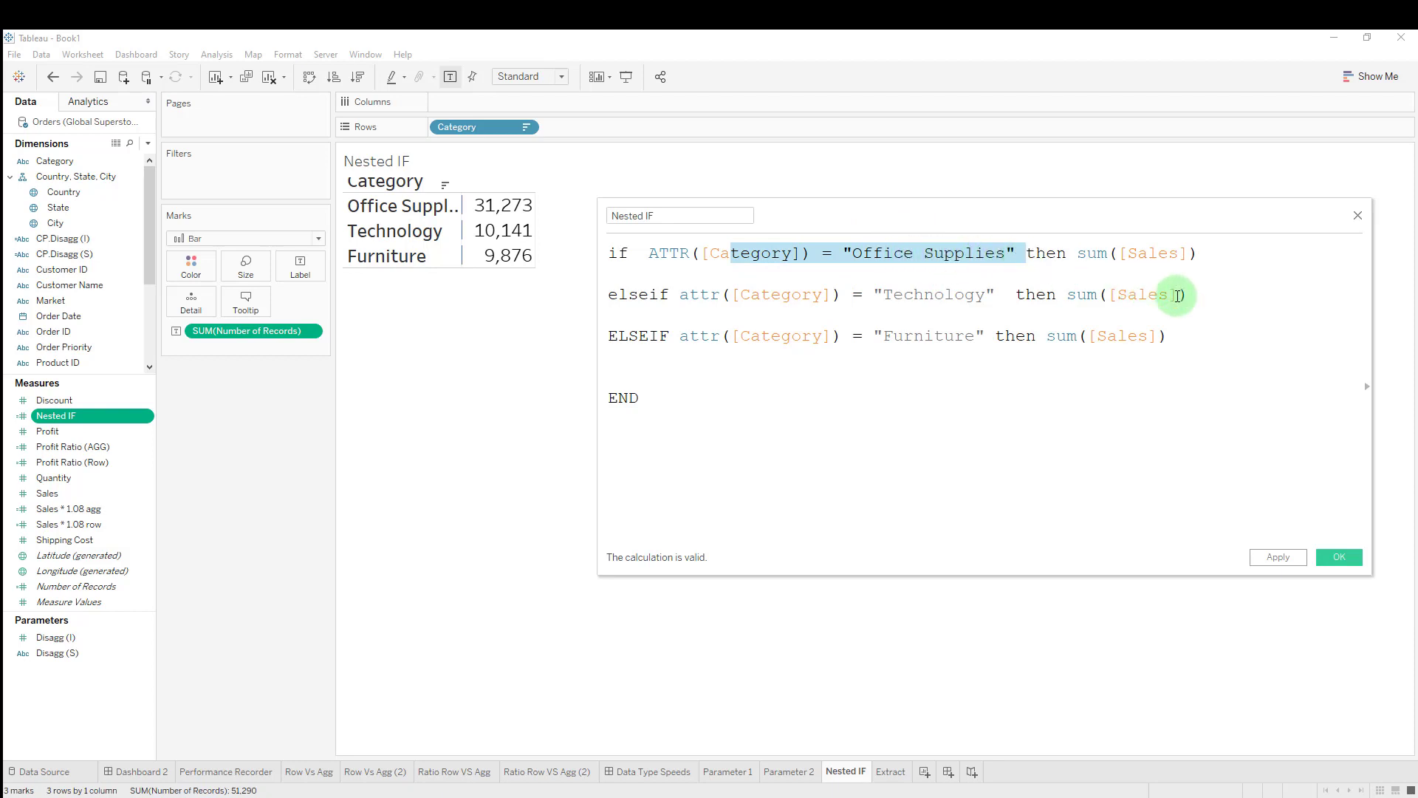
click(1359, 215)
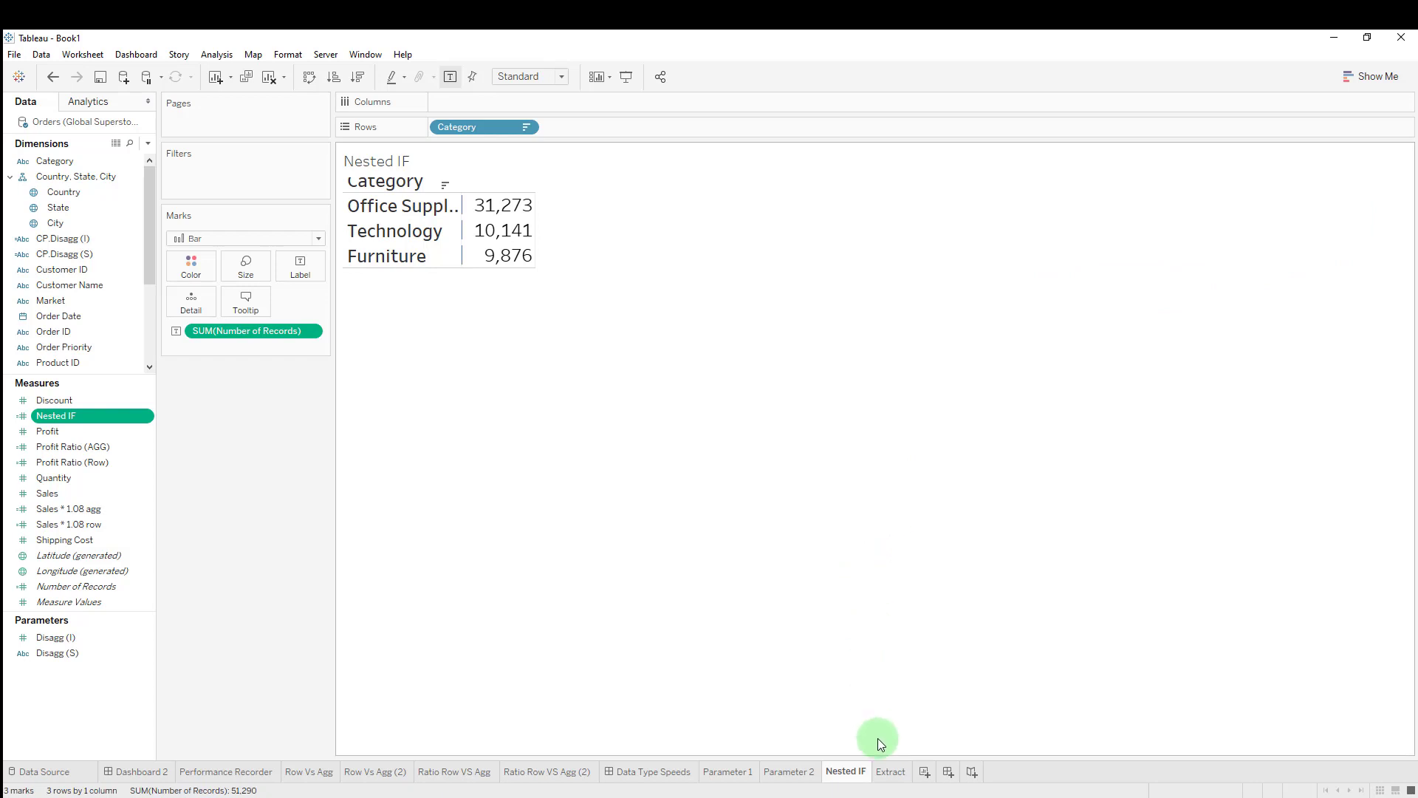
On the Extract sheet, open the extract settings for the Orders (Global Superstore) data source and enable aggregating data for visible dimensions.
click(890, 771)
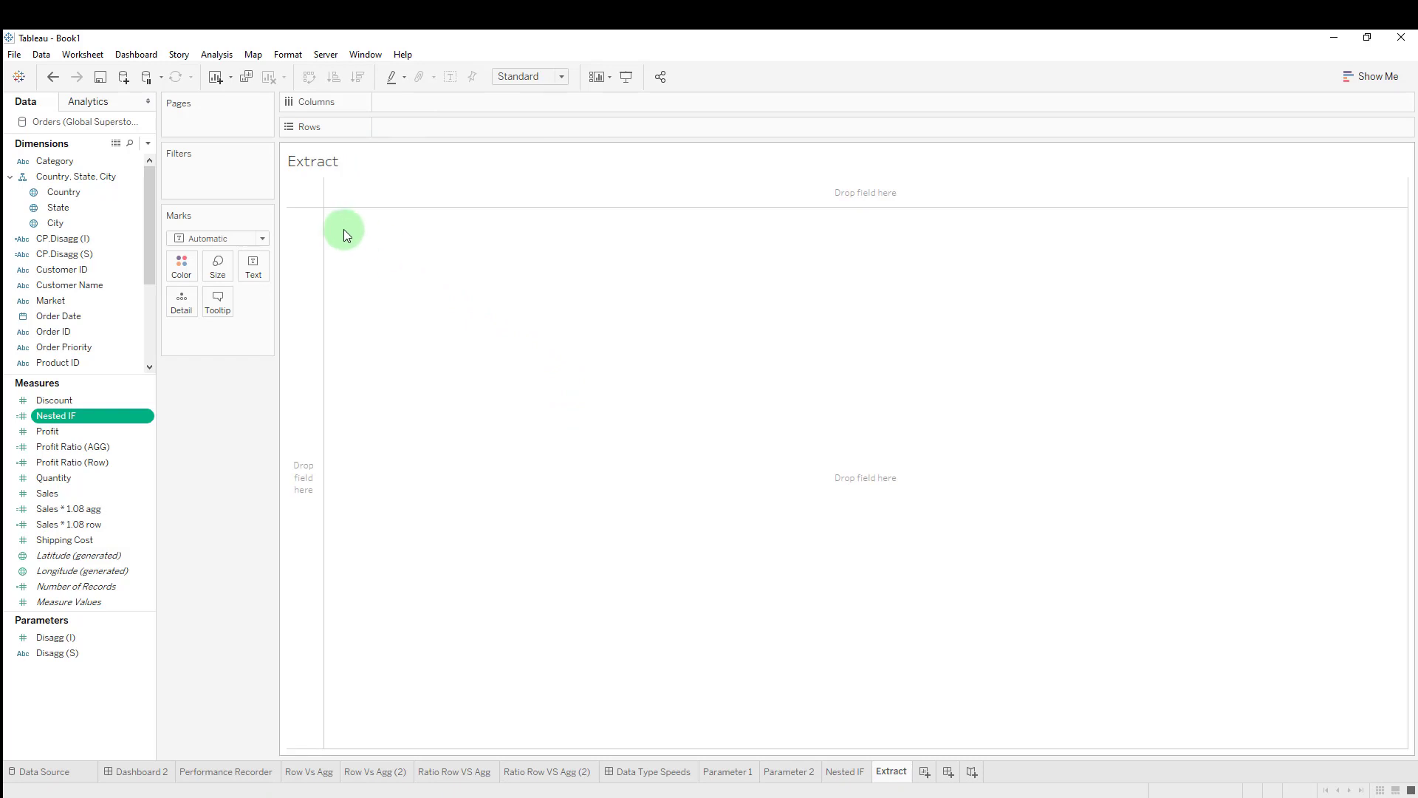
right_click(97, 123)
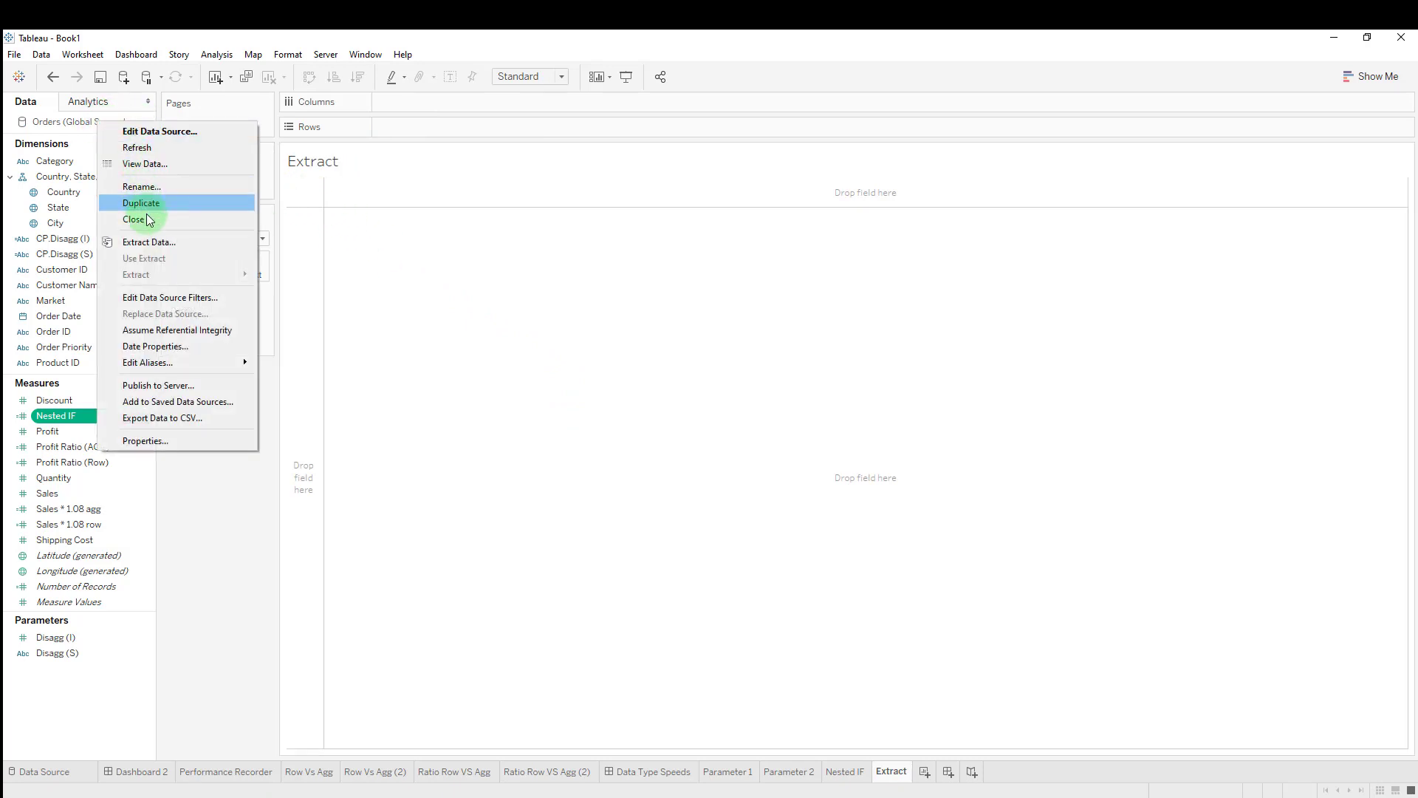
click(153, 241)
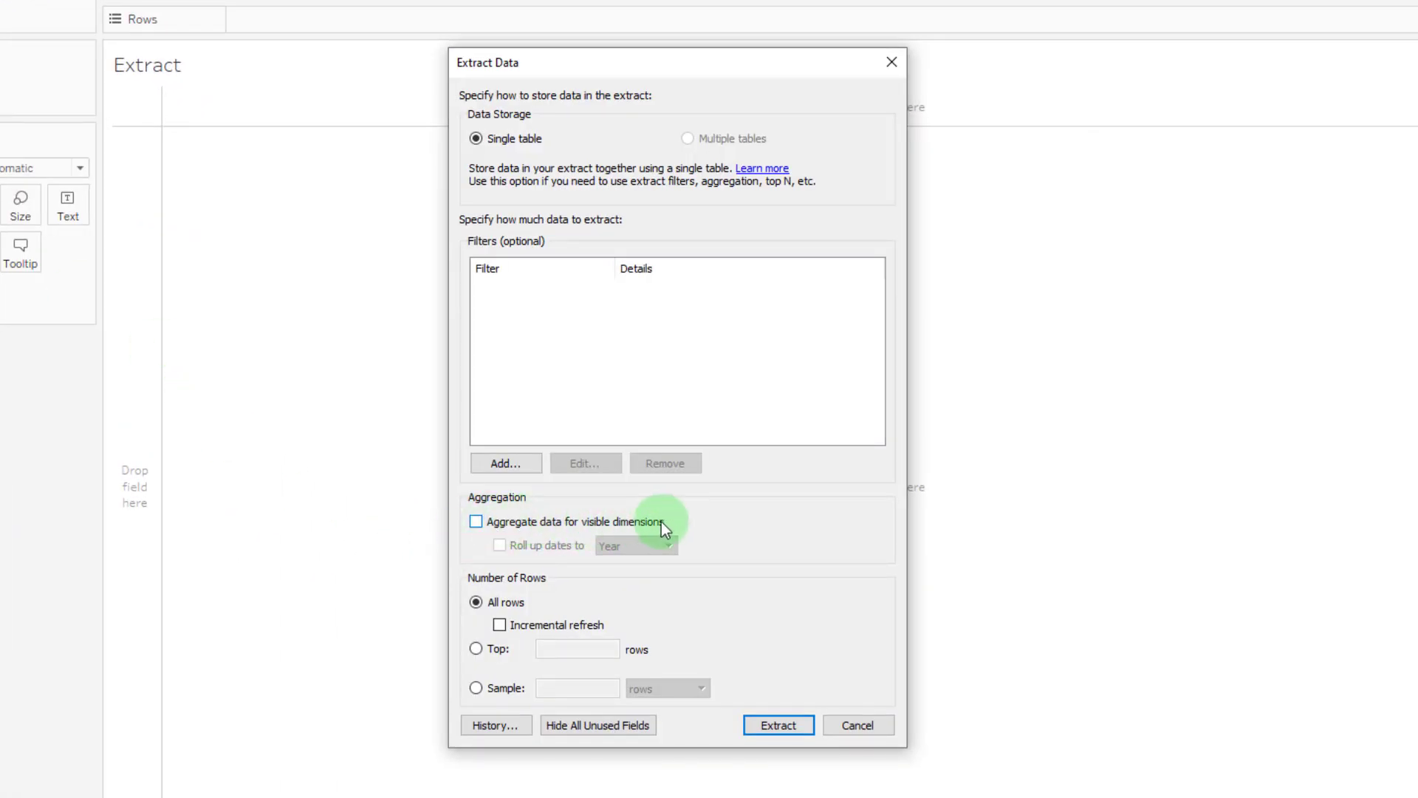
click(475, 522)
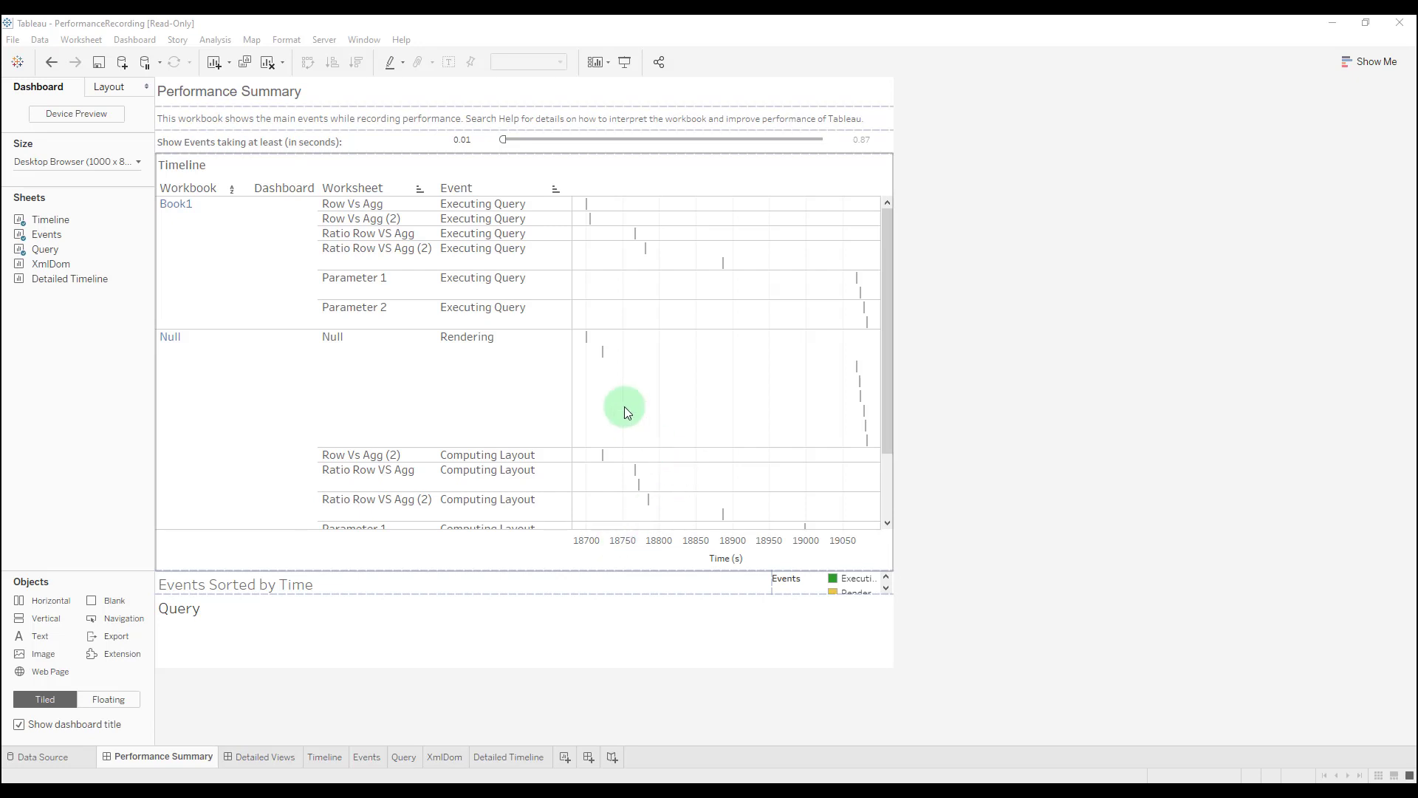
In the PerformanceRecording workbook, examine the Timeline's query, rendering and layout events for each worksheet.
mouse_move(590, 223)
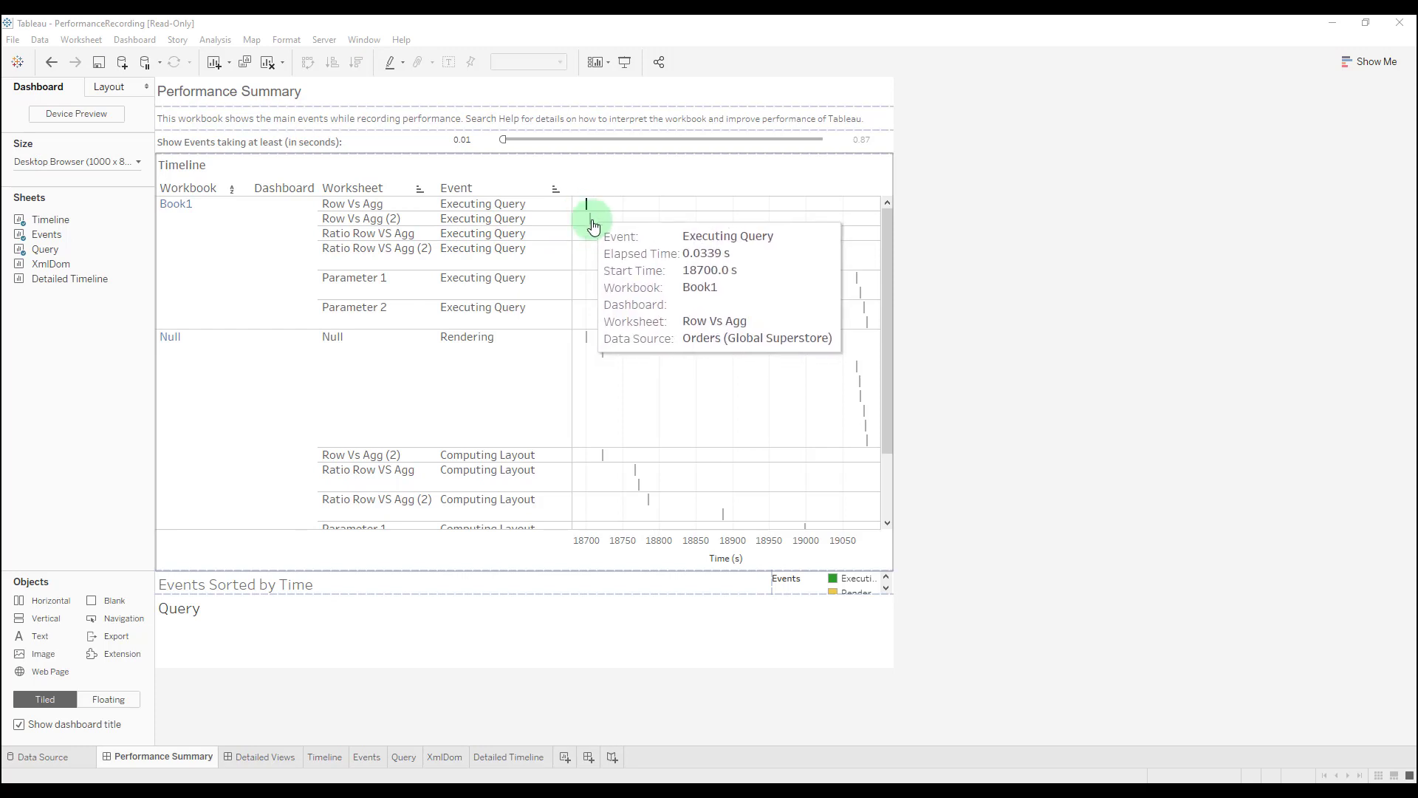
mouse_move(648, 254)
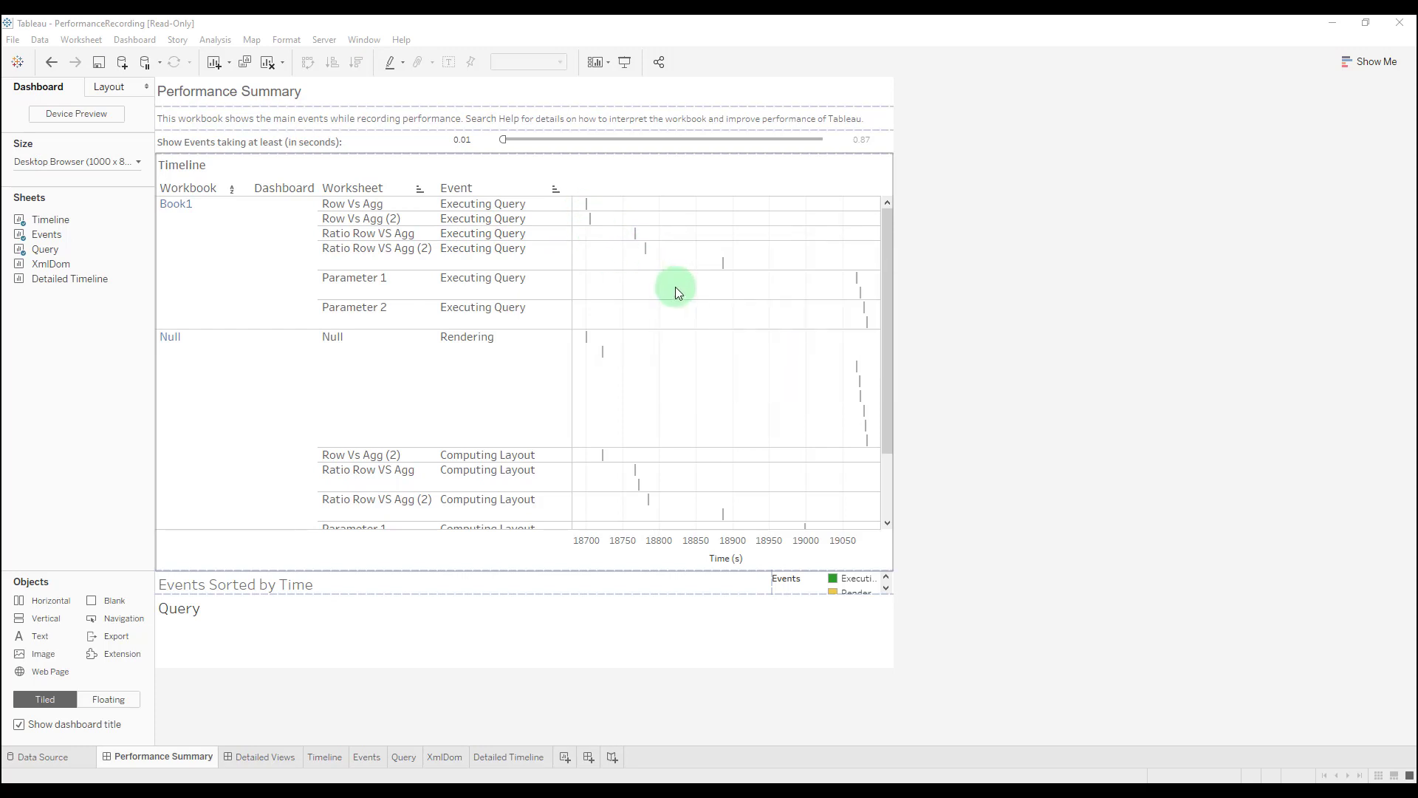
mouse_move(854, 295)
scroll(692, 432, down, 3)
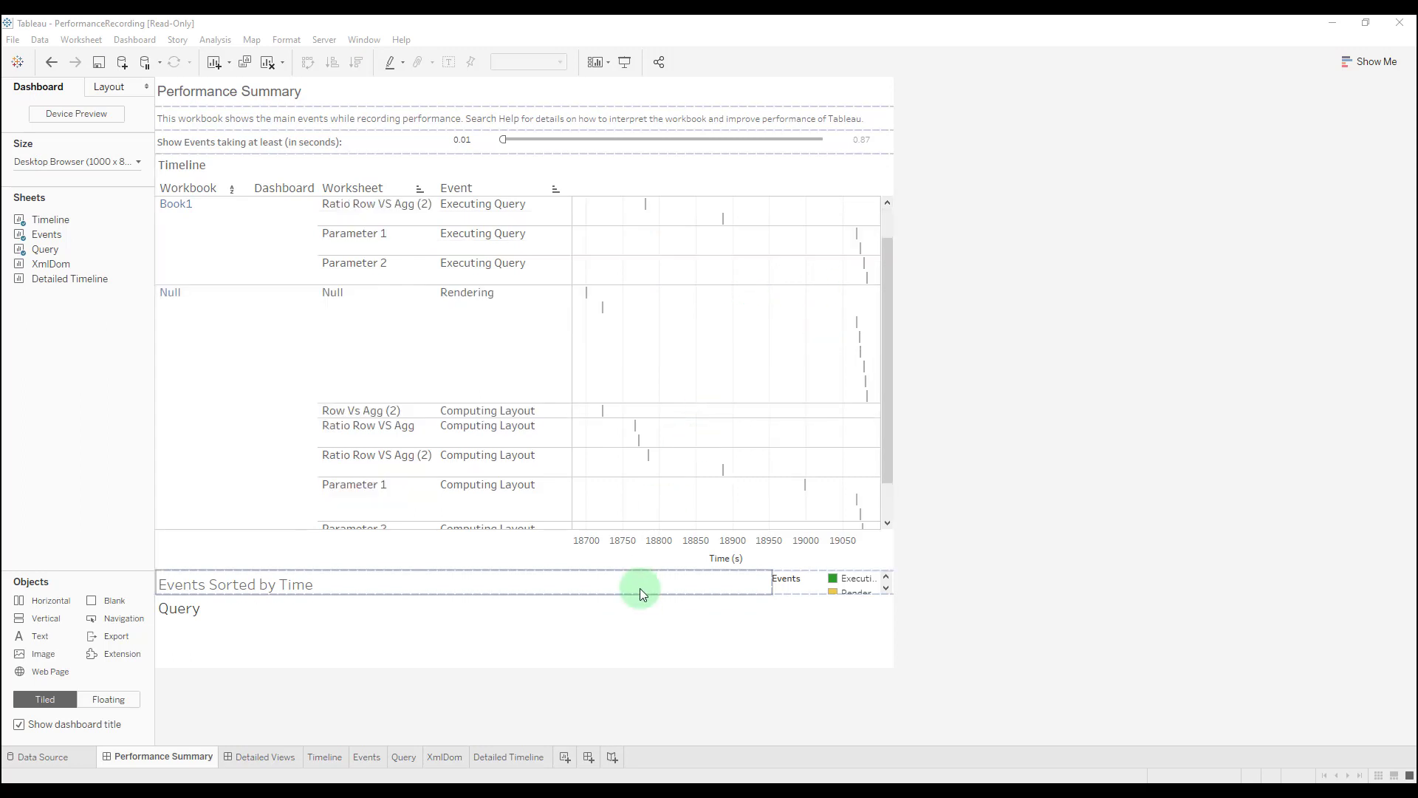
Enlarge the Events Sorted by Time view upward on the Performance Summary dashboard and review its event durations.
drag(639, 589, 637, 355)
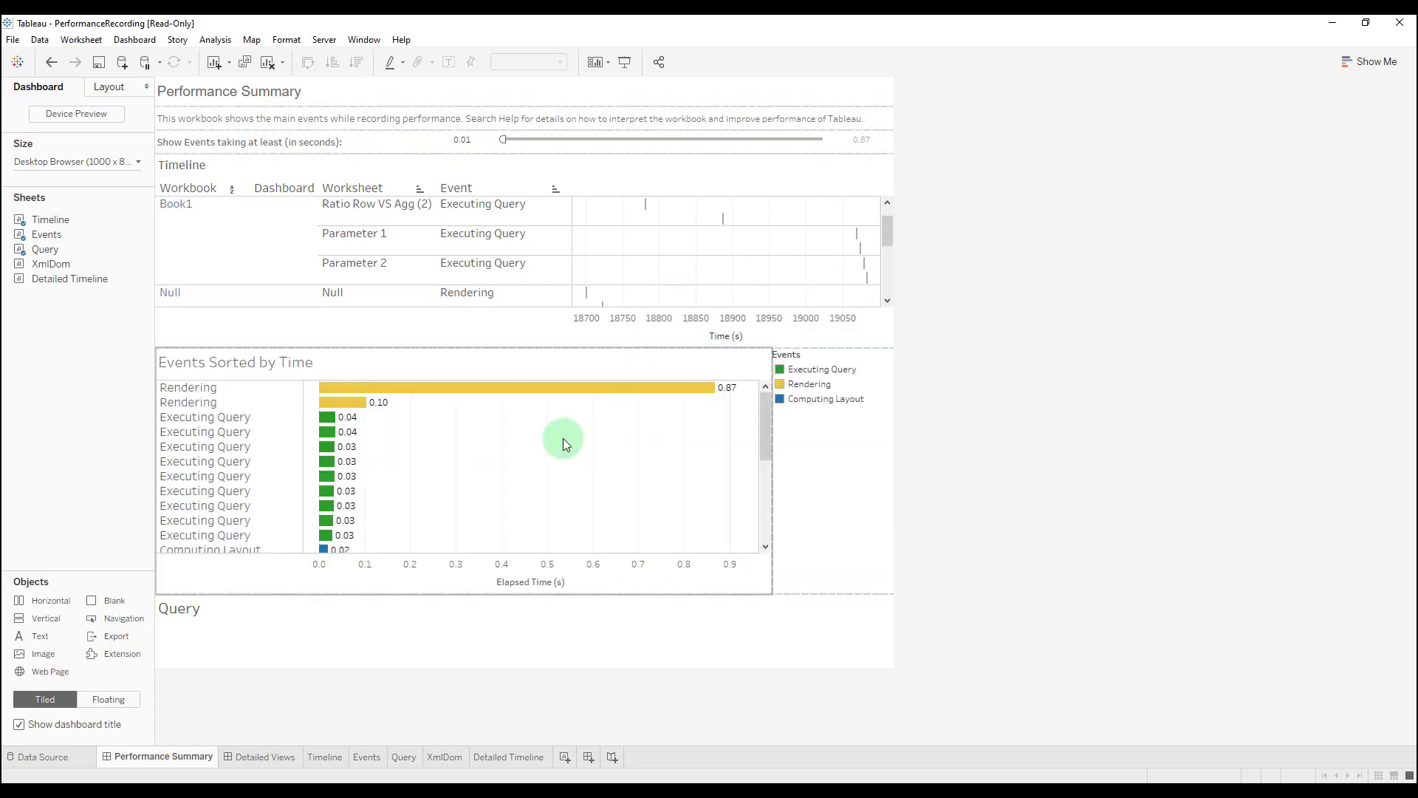
scroll(391, 454, down, 5)
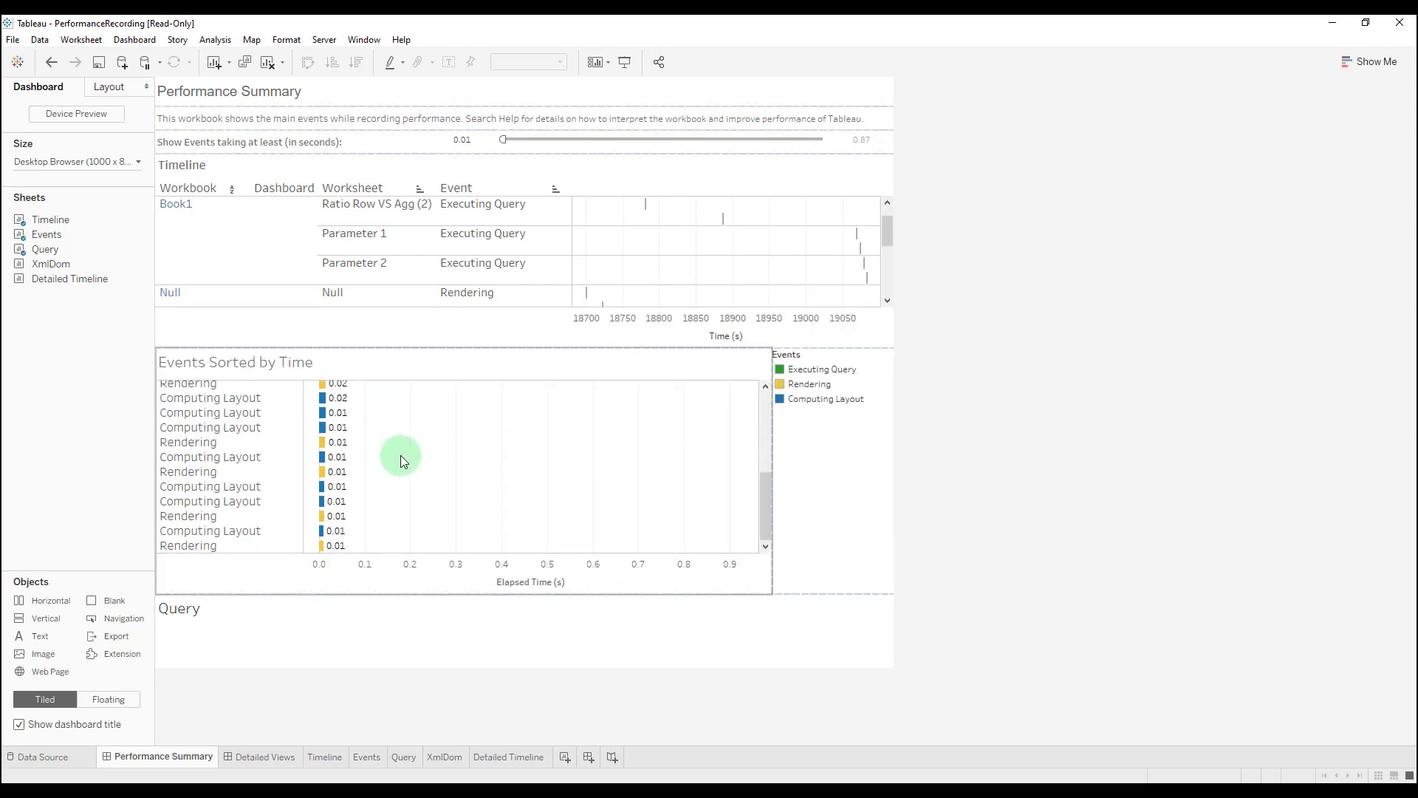
scroll(407, 466, up, 5)
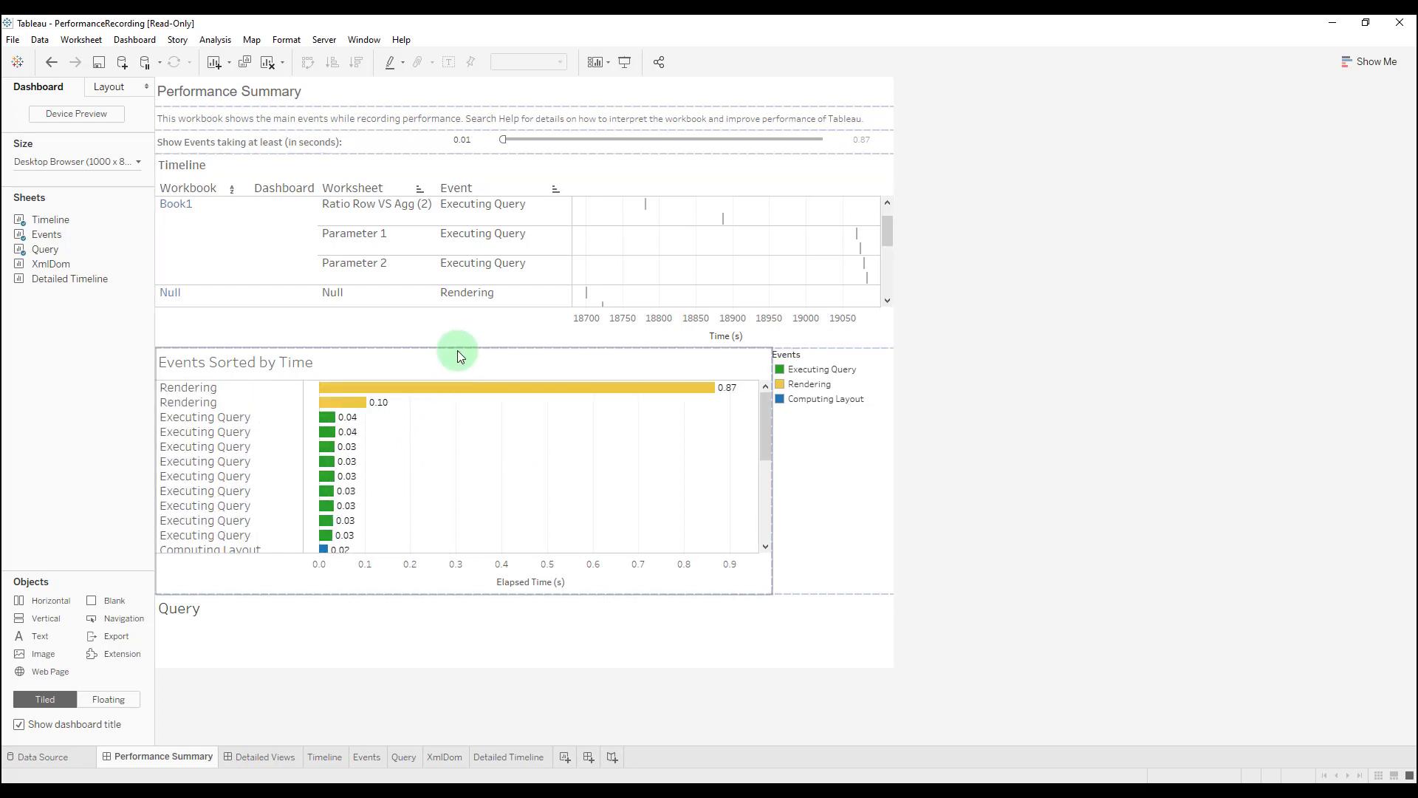
Show the Settings and Performance options, including Start Performance Recording.
click(402, 39)
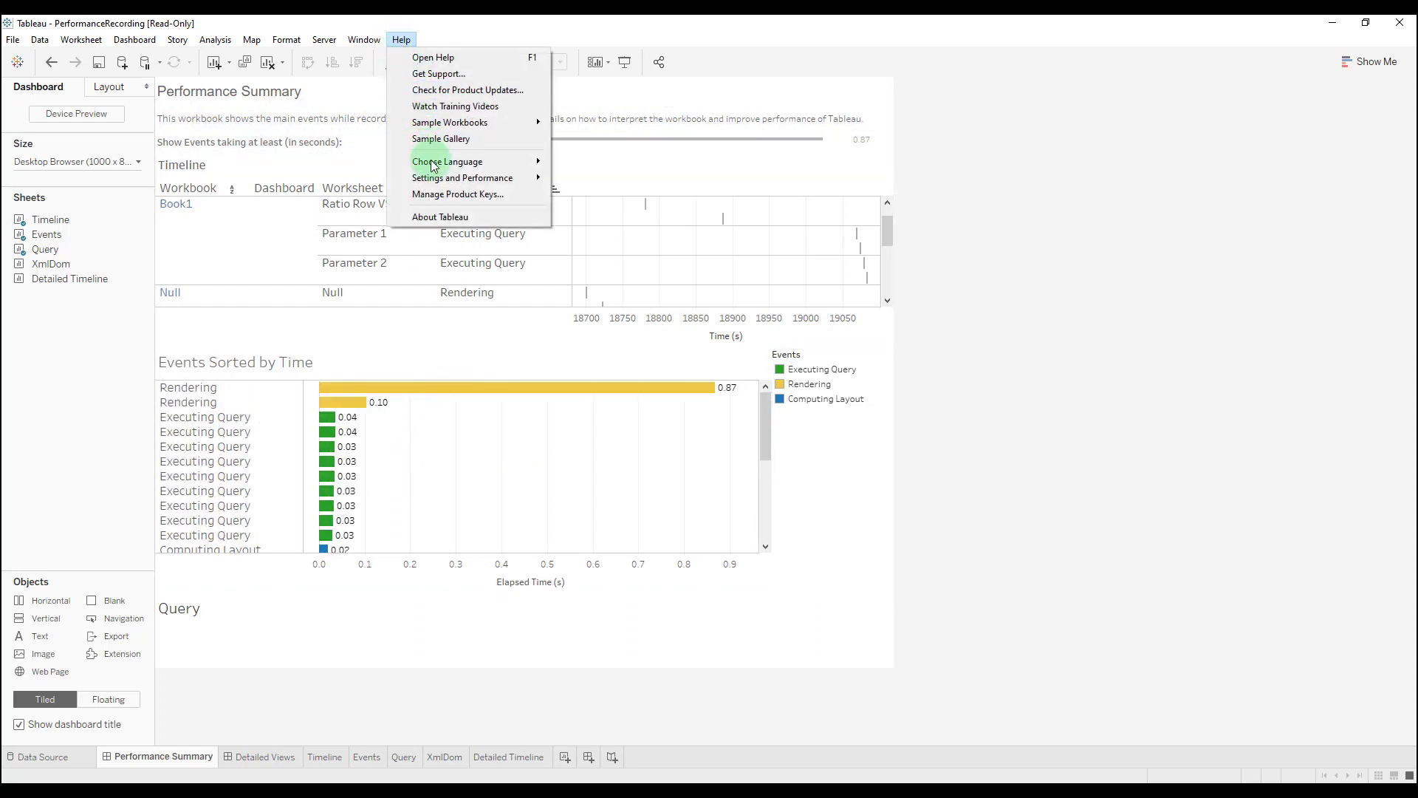
mouse_move(466, 178)
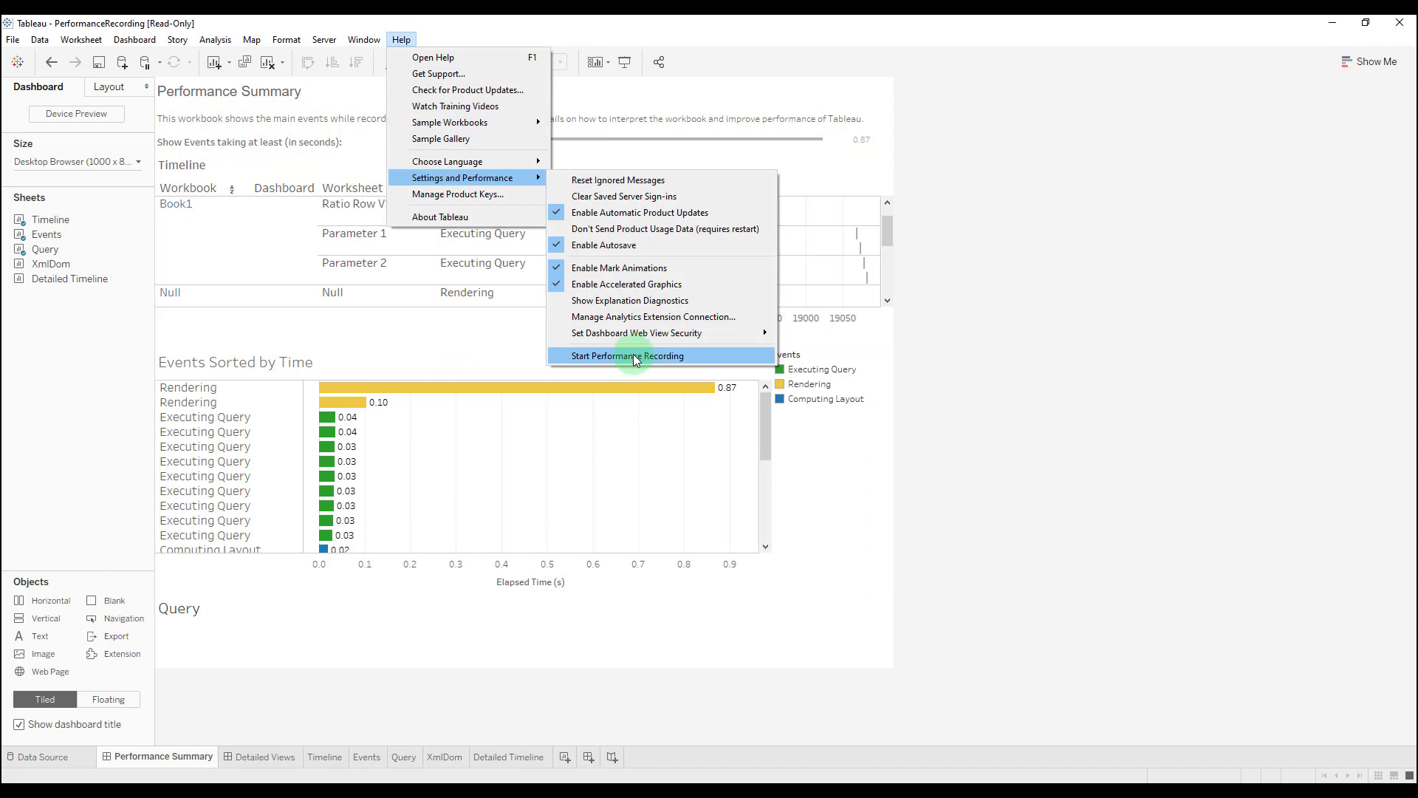